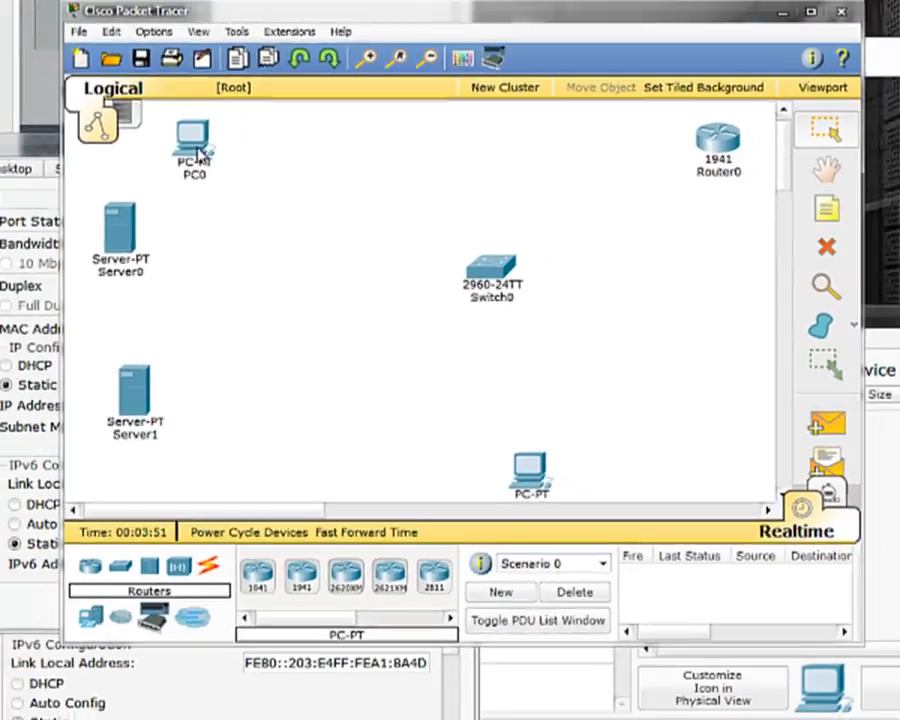
- Review the IP address and gateway settings of the two PCs and Server0, including Server0's global settings
{"action": "mouse_move", "coordinate": [157, 97]}
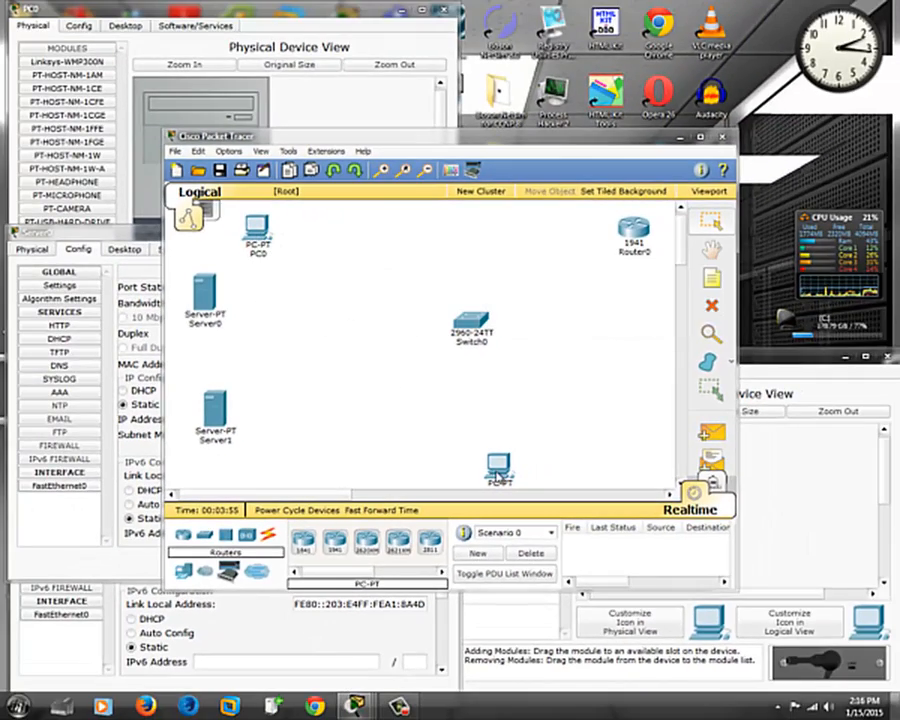
{"action": "mouse_move", "coordinate": [497, 465]}
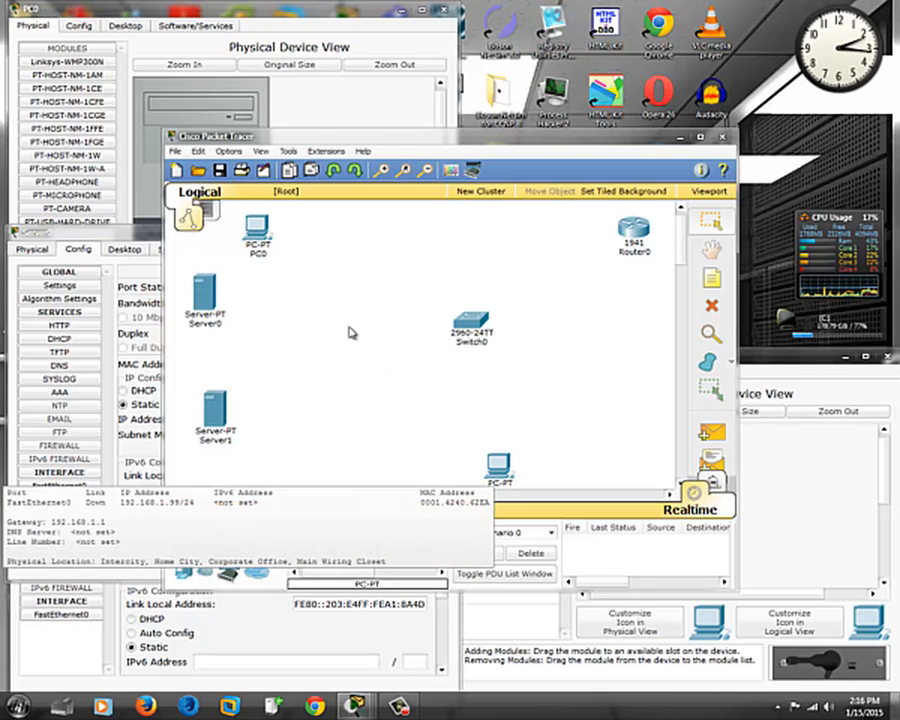
{"action": "mouse_move", "coordinate": [264, 243]}
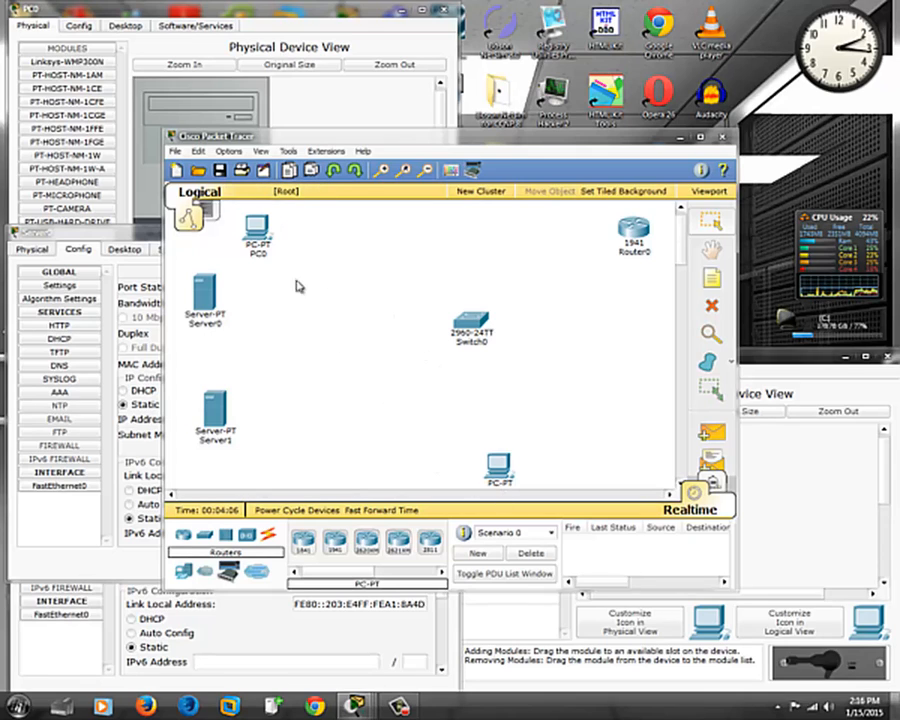
{"action": "mouse_move", "coordinate": [209, 301]}
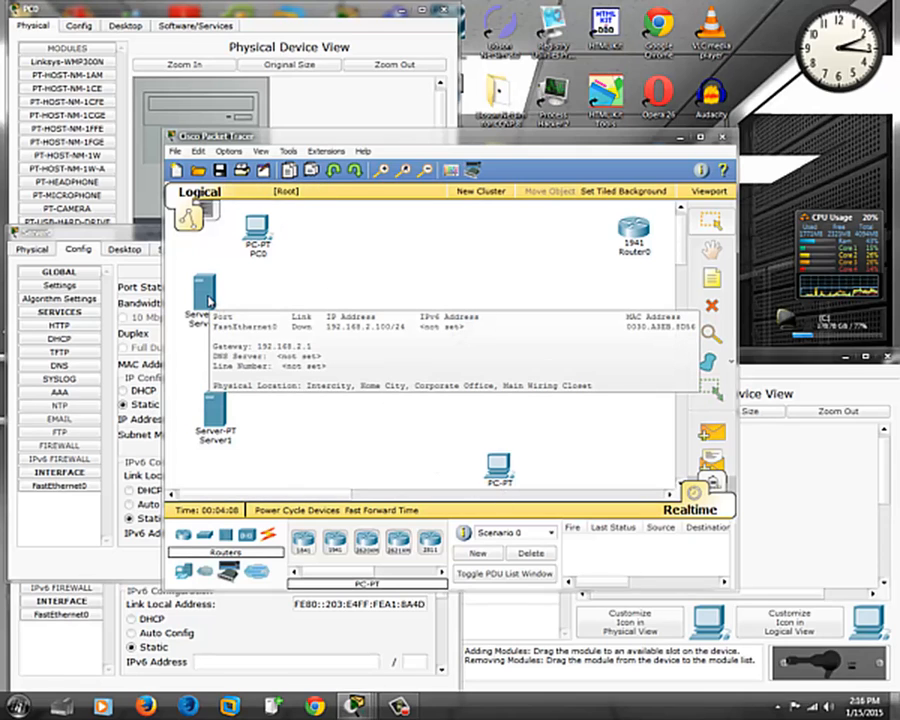
{"action": "left_click", "coordinate": [72, 533]}
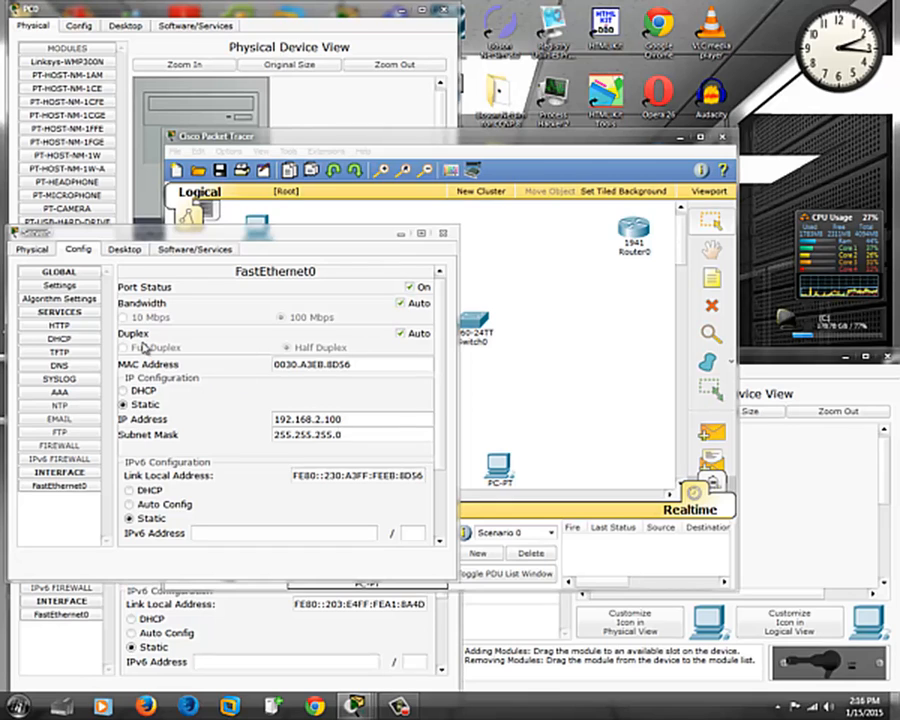
{"action": "left_click", "coordinate": [67, 288]}
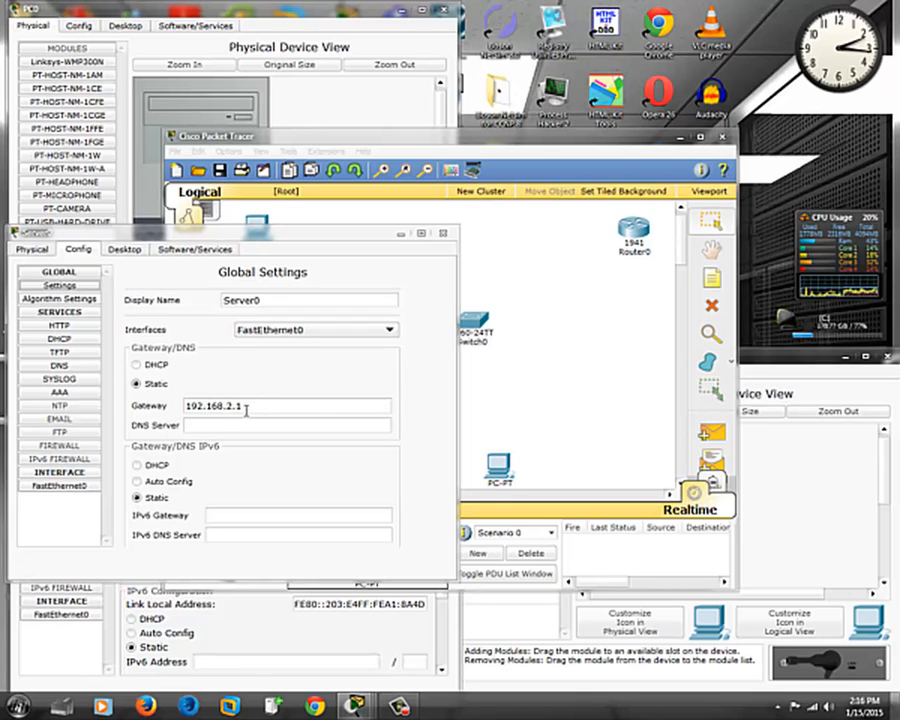
- Set Server1's FastEthernet0 interface to static IP address 192.168.3.100 with subnet mask 255.255.255.0
{"action": "left_click", "coordinate": [223, 76]}
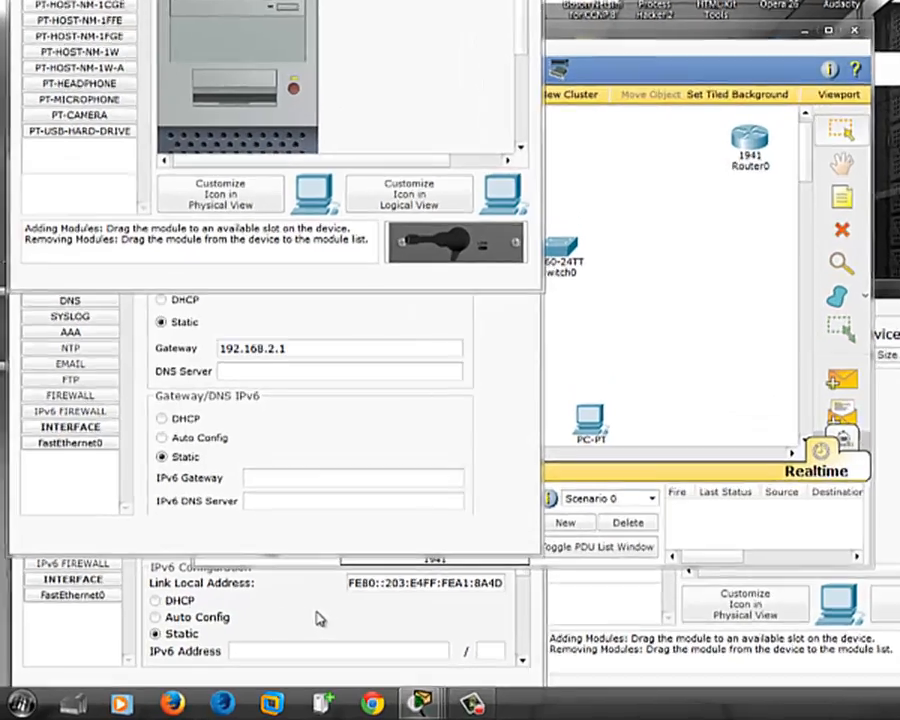
{"action": "left_click", "coordinate": [316, 618]}
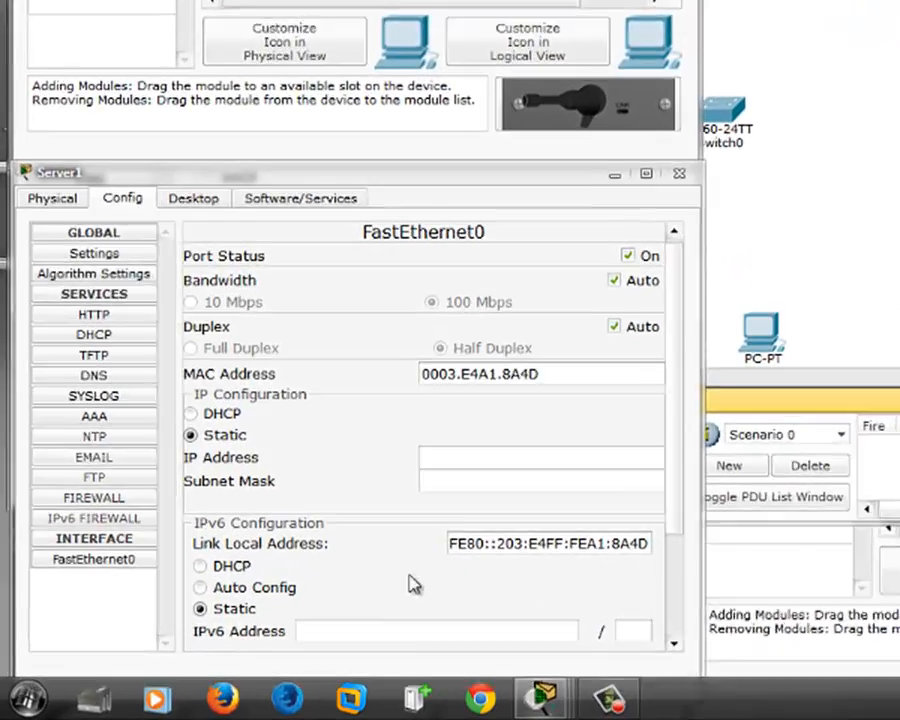
{"action": "left_click", "coordinate": [493, 430]}
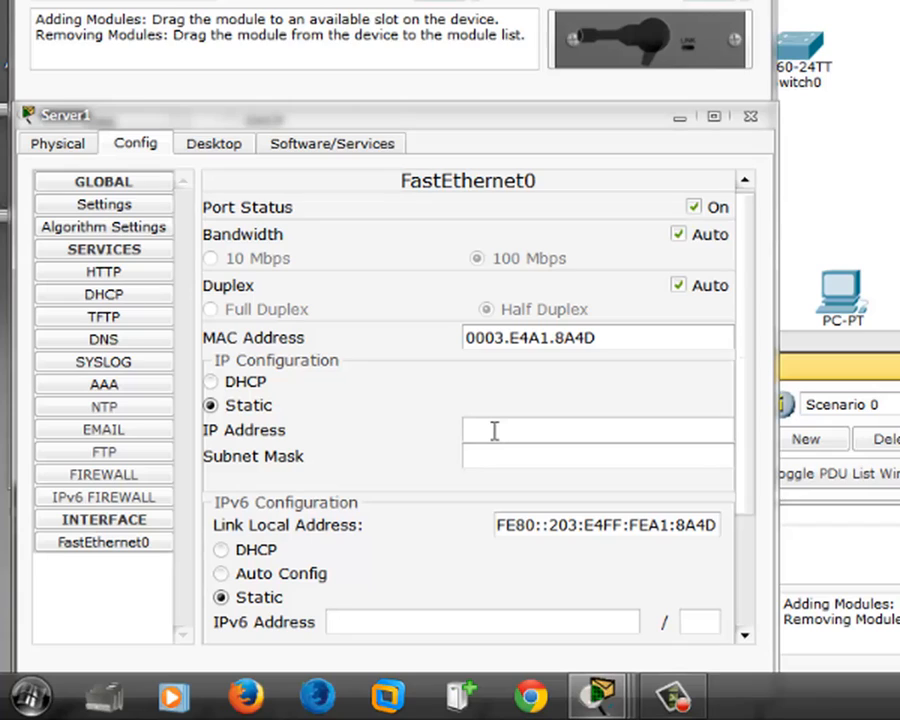
{"action": "type", "text": "192.168.3.100"}
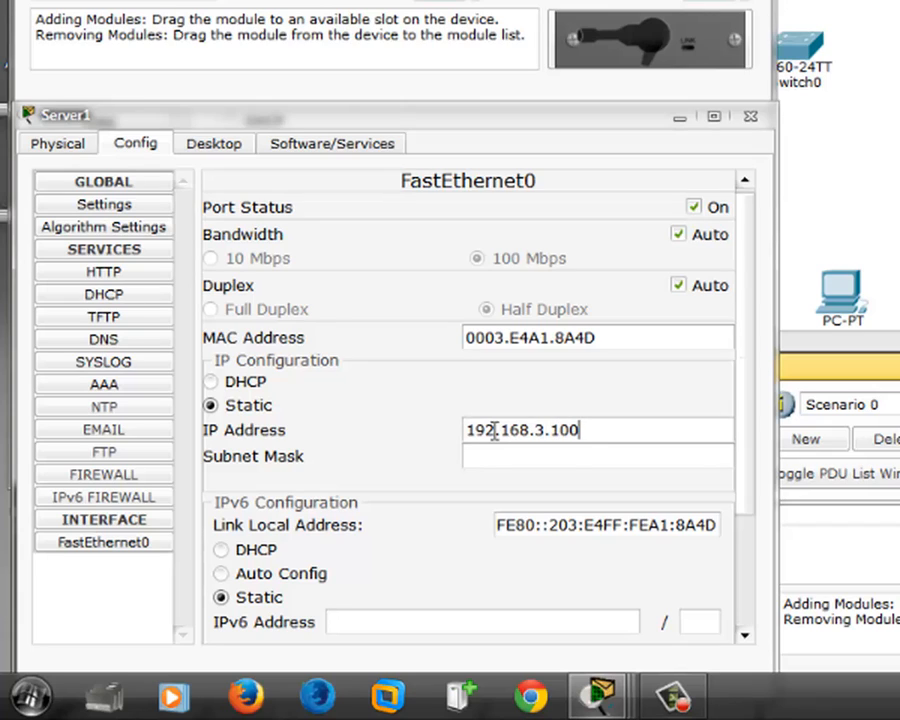
{"action": "key", "text": "Tab"}
- Set Server1's default gateway to 192.168.3.1 and return to the logical topology
{"action": "left_click", "coordinate": [110, 205]}
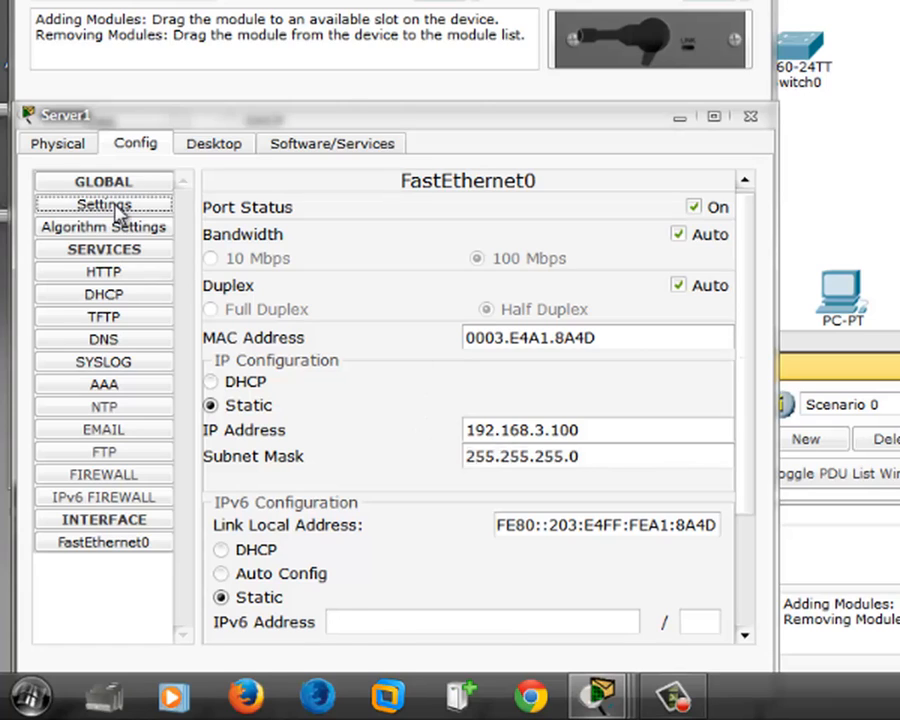
{"action": "left_click", "coordinate": [474, 412]}
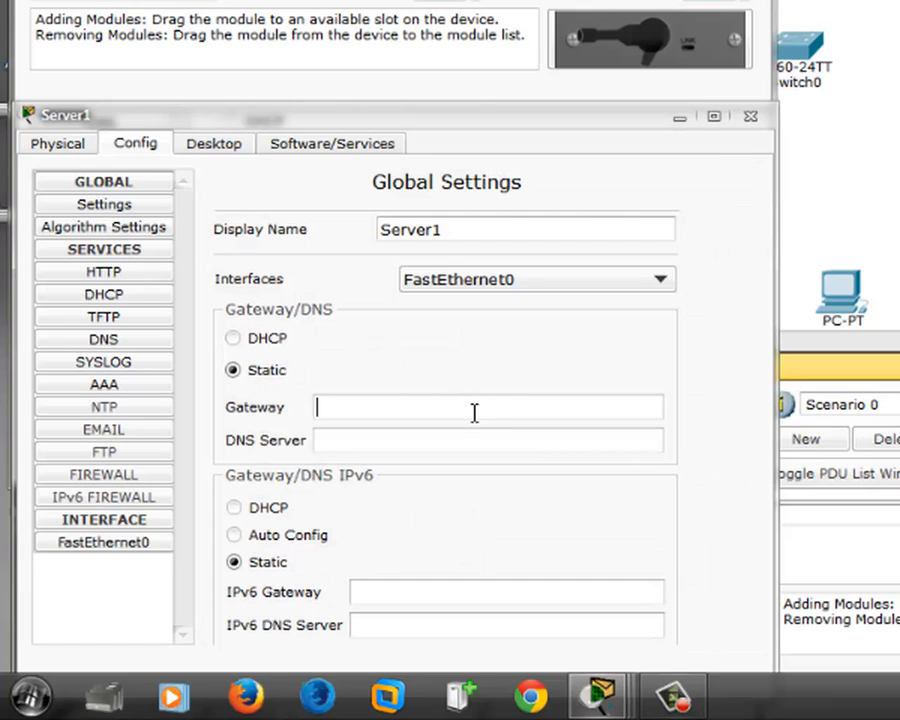
{"action": "type", "text": "192.168.3.1"}
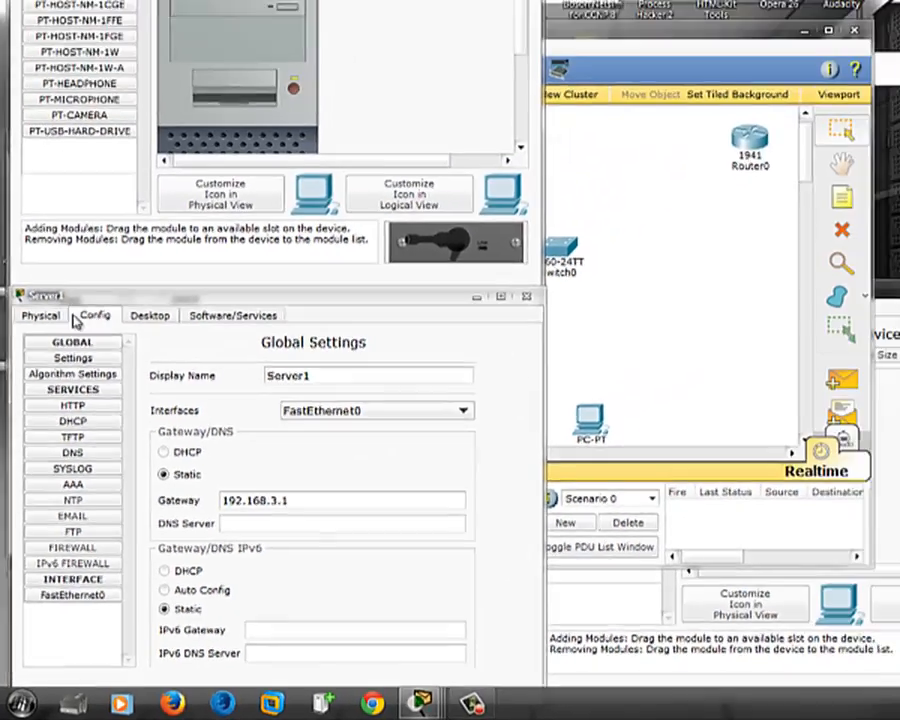
{"action": "left_click", "coordinate": [62, 143]}
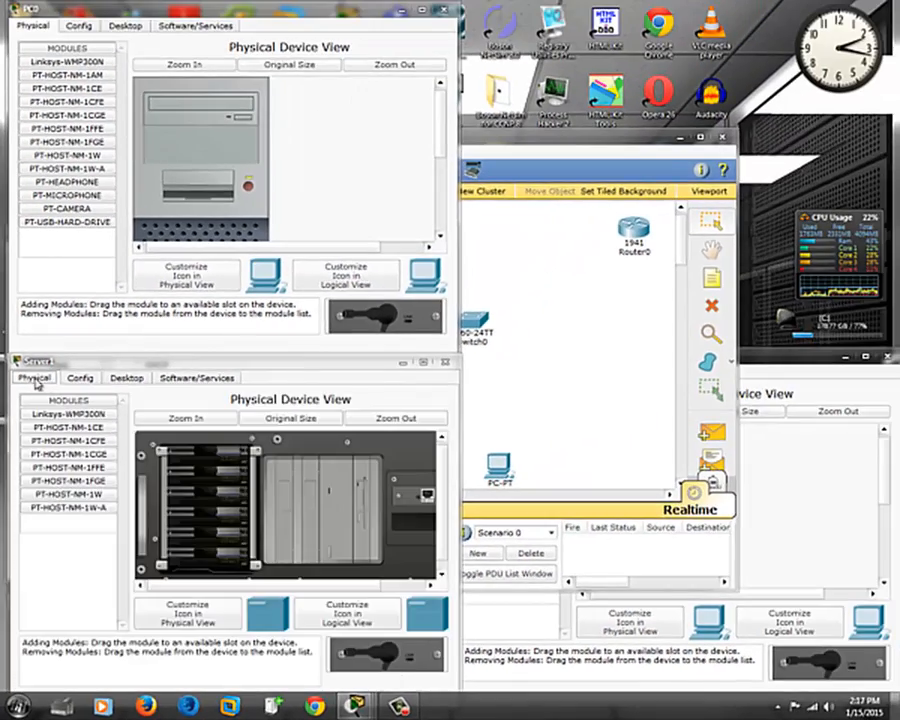
{"action": "left_click", "coordinate": [583, 388]}
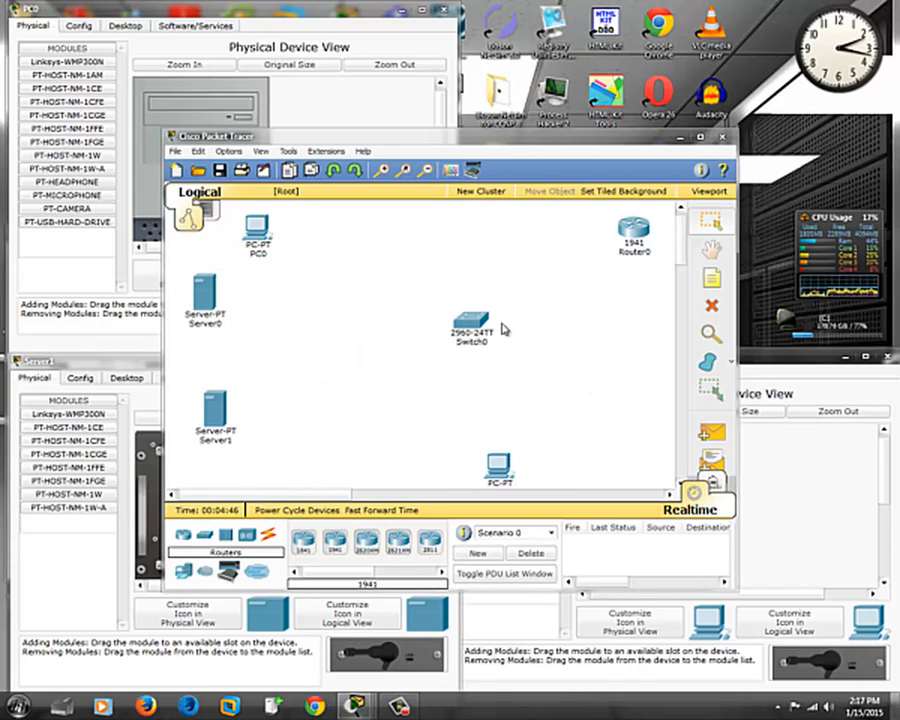
- Connect PC0 to Switch0 port FastEthernet0/1 with a copper straight-through cable
{"action": "left_click", "coordinate": [268, 534]}
{"action": "left_click", "coordinate": [367, 541]}
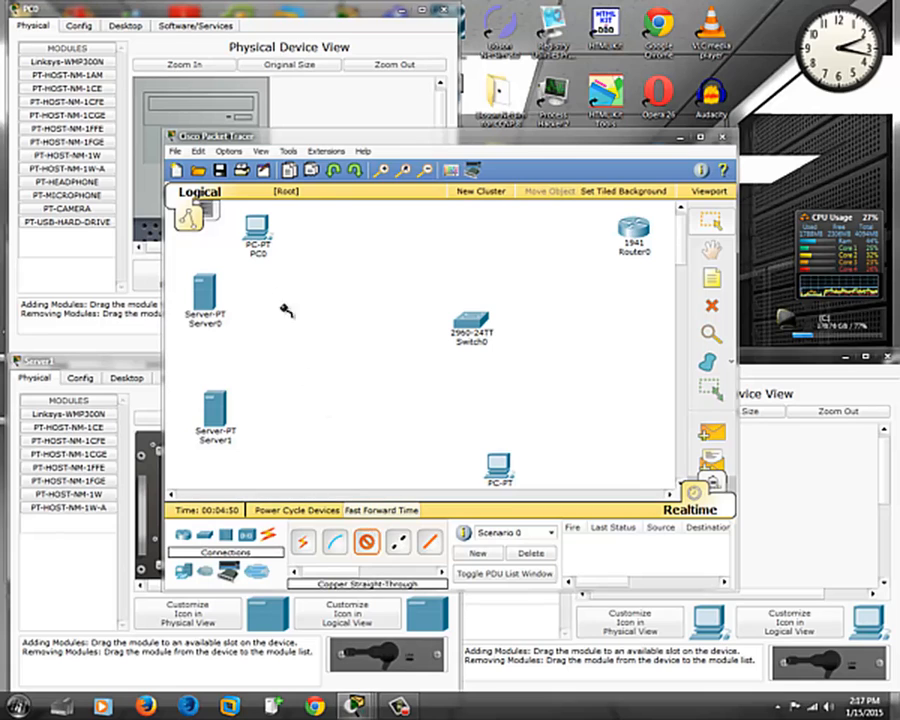
{"action": "left_click", "coordinate": [263, 237]}
{"action": "left_click", "coordinate": [283, 239]}
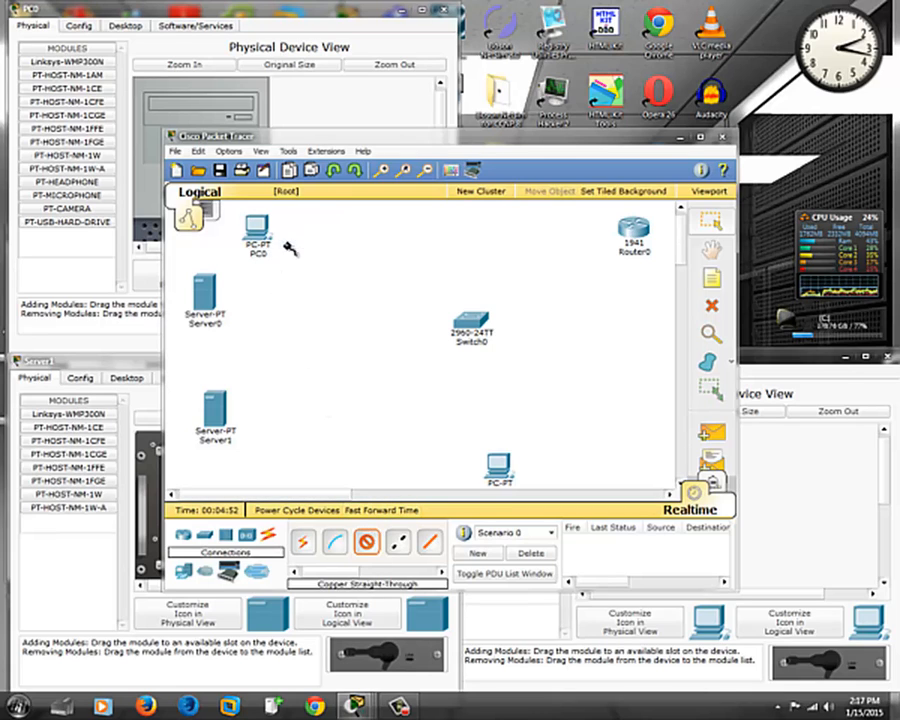
{"action": "left_click", "coordinate": [487, 330]}
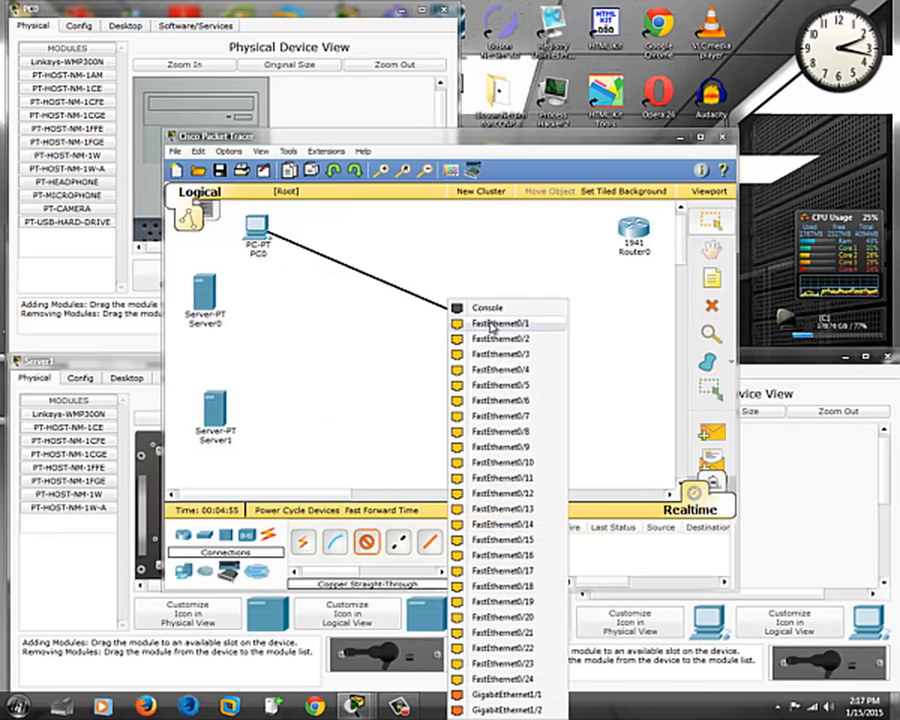
{"action": "left_click", "coordinate": [466, 321]}
- Connect Server0 to Switch0 port FastEthernet0/11 with a copper straight-through cable
{"action": "left_click", "coordinate": [367, 541]}
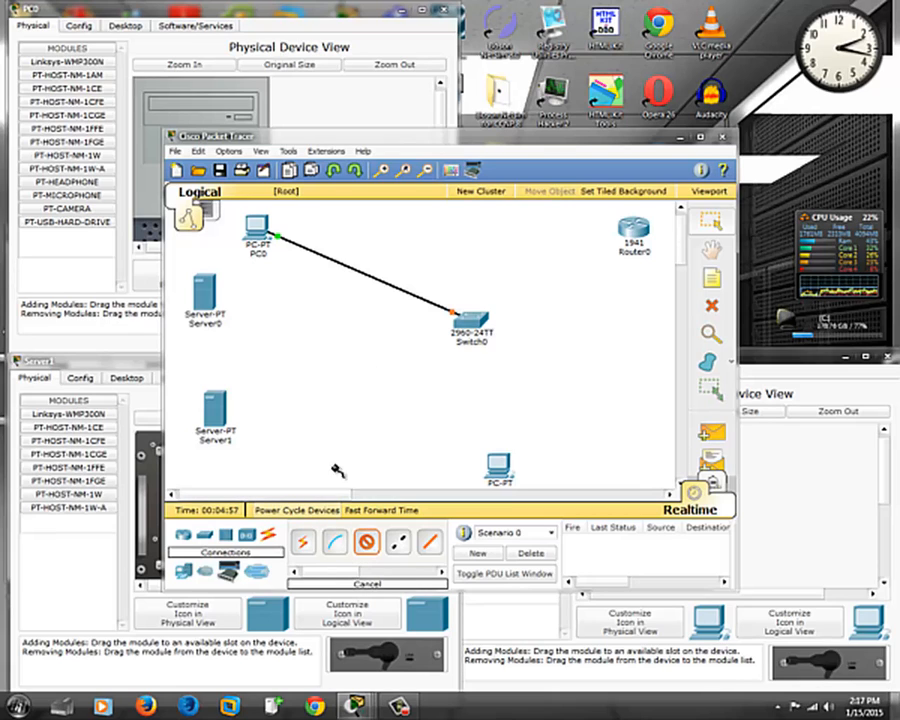
{"action": "left_click", "coordinate": [212, 303]}
{"action": "left_click", "coordinate": [228, 282]}
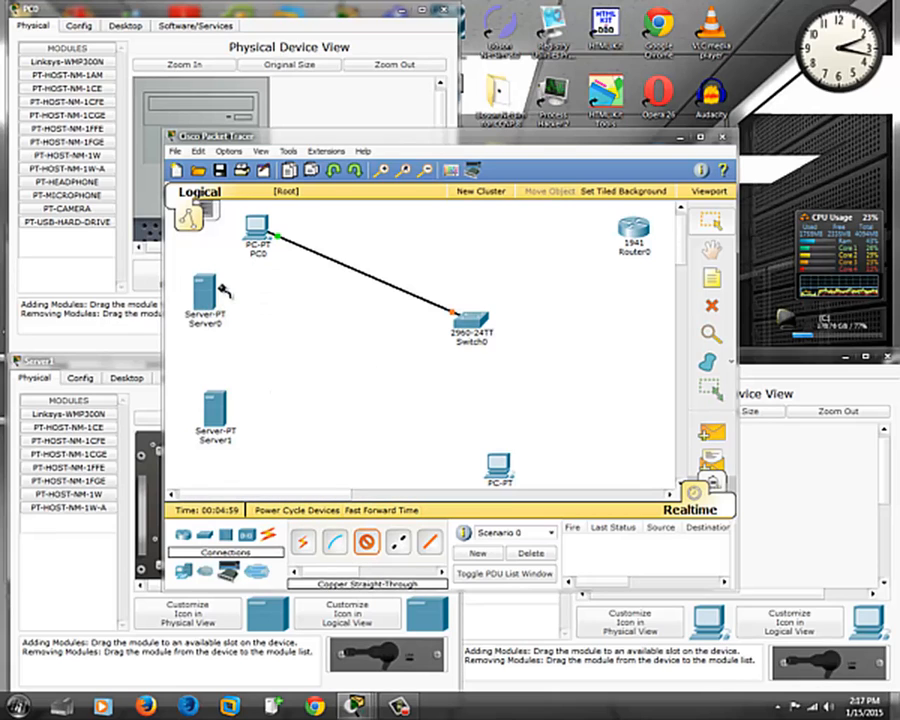
{"action": "left_click", "coordinate": [455, 316]}
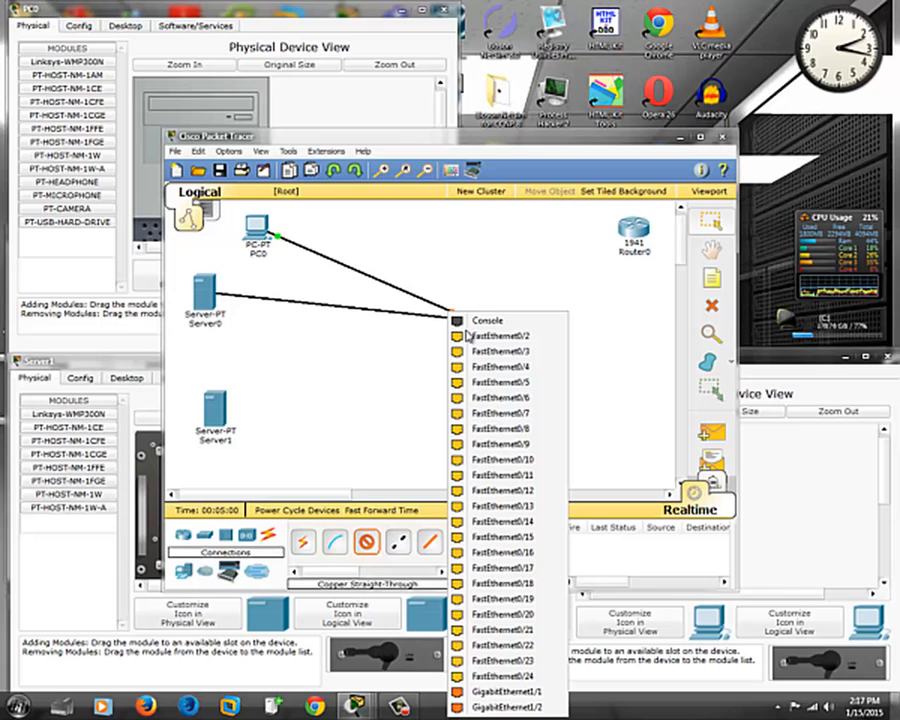
{"action": "left_click", "coordinate": [512, 476]}
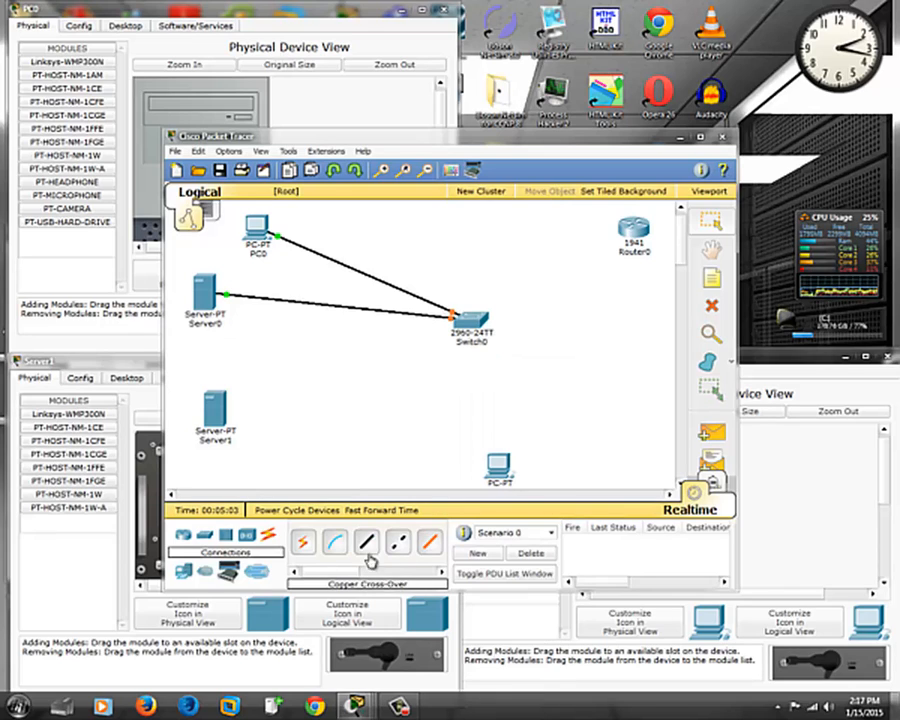
- Connect Server1 to Switch0 port FastEthernet0/21 with a copper straight-through cable
{"action": "left_click", "coordinate": [213, 410]}
{"action": "left_click", "coordinate": [232, 396]}
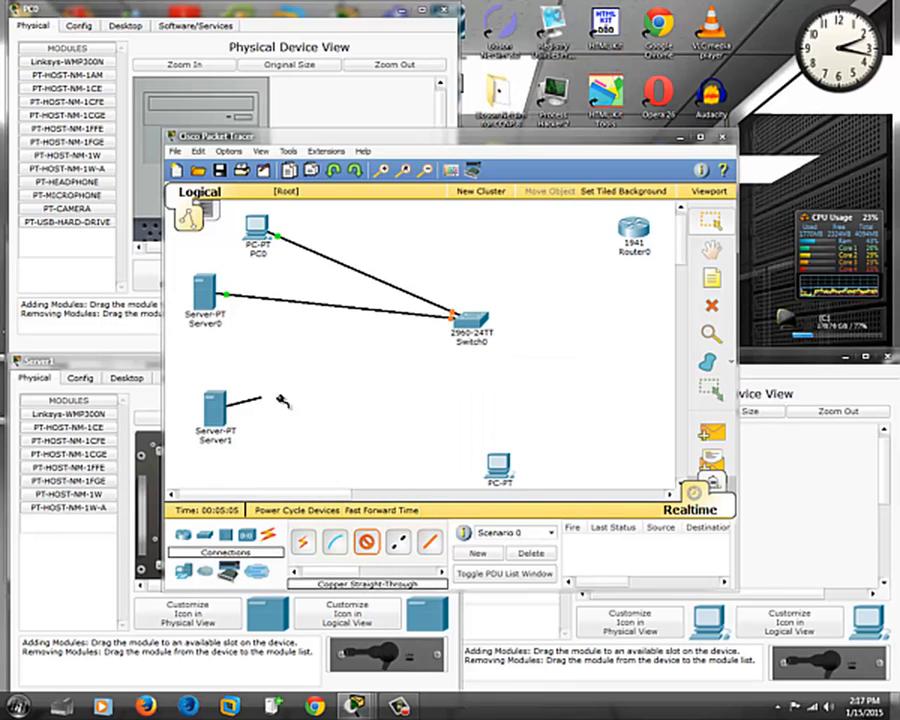
{"action": "left_click", "coordinate": [456, 318]}
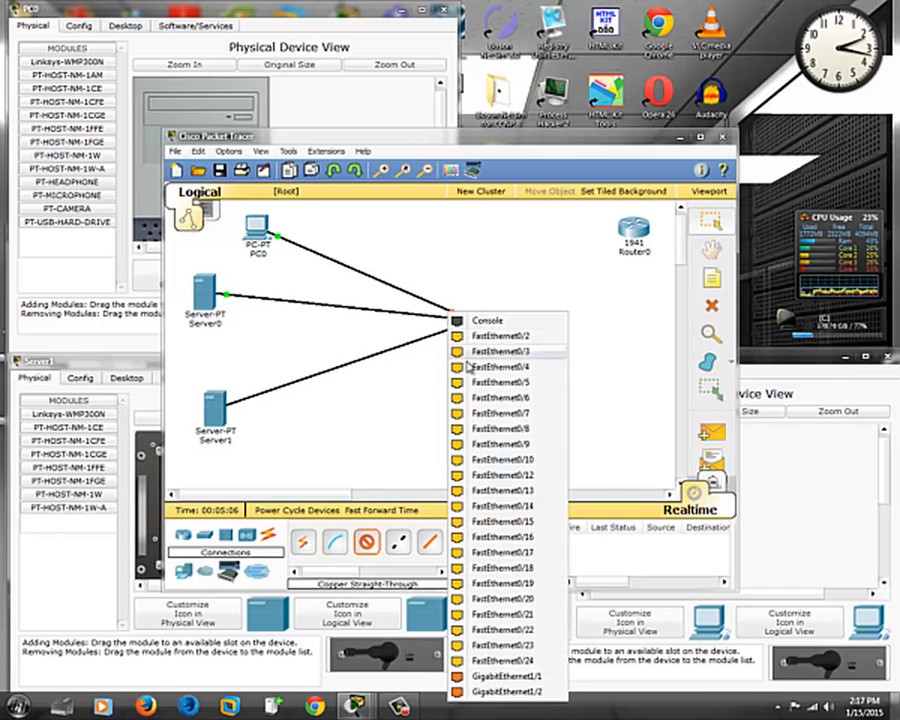
{"action": "left_click", "coordinate": [520, 614]}
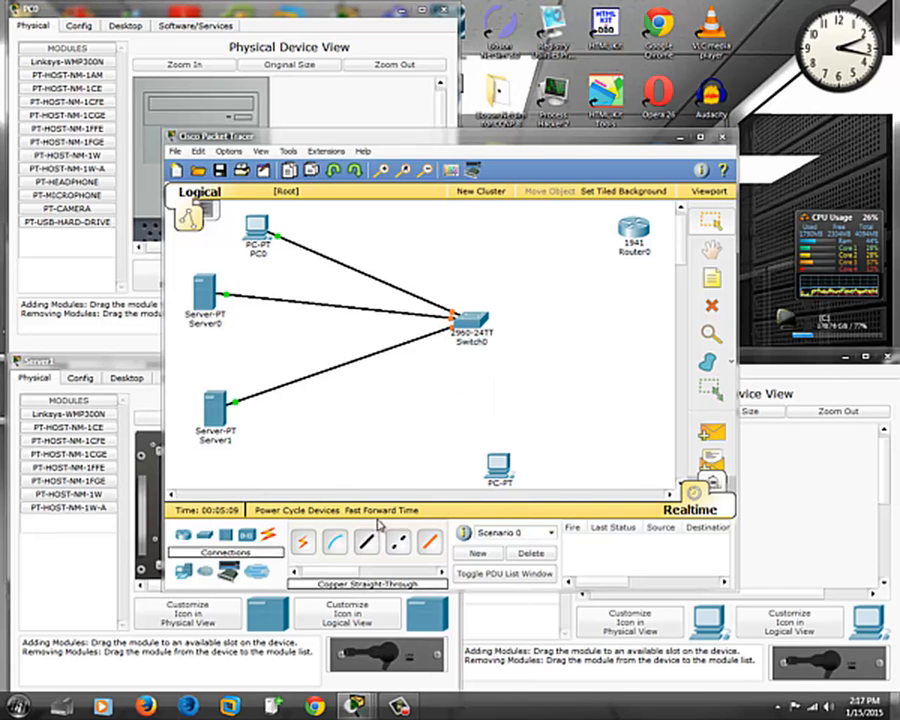
- Connect FastEthernet0 of the PC below the switch to Switch0 port FastEthernet0/2 with a copper straight-through cable
{"action": "left_click", "coordinate": [400, 541]}
{"action": "left_click", "coordinate": [498, 464]}
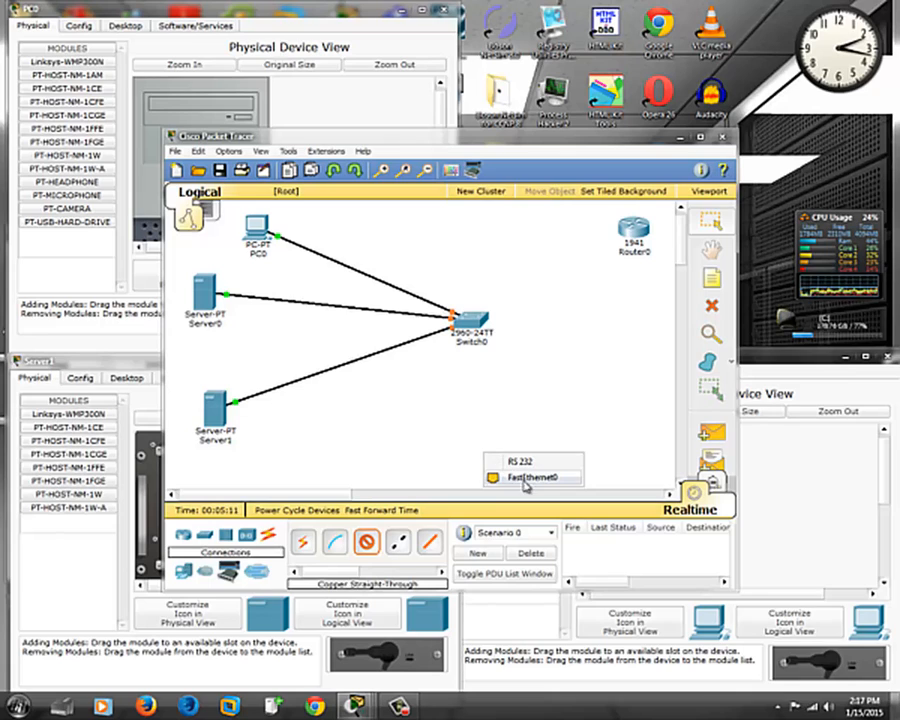
{"action": "left_click", "coordinate": [524, 479]}
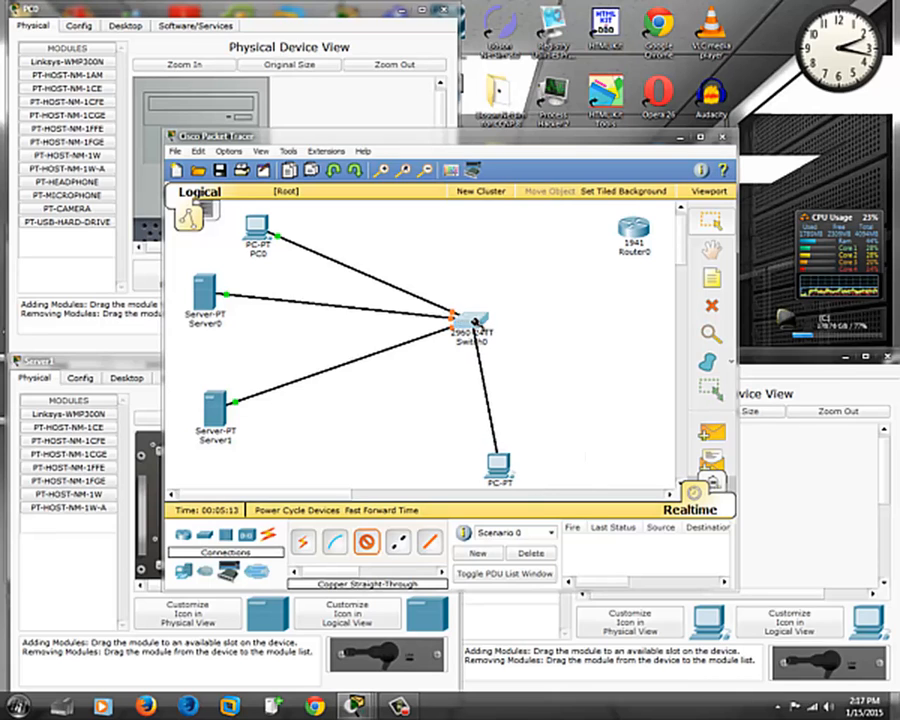
{"action": "left_click", "coordinate": [474, 320]}
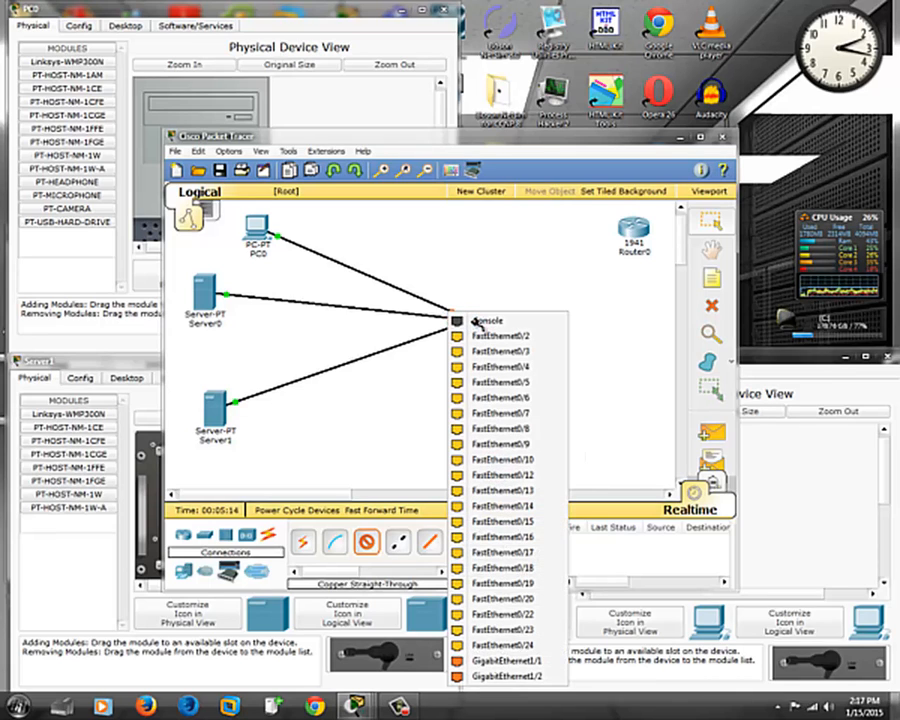
{"action": "left_click", "coordinate": [478, 337]}
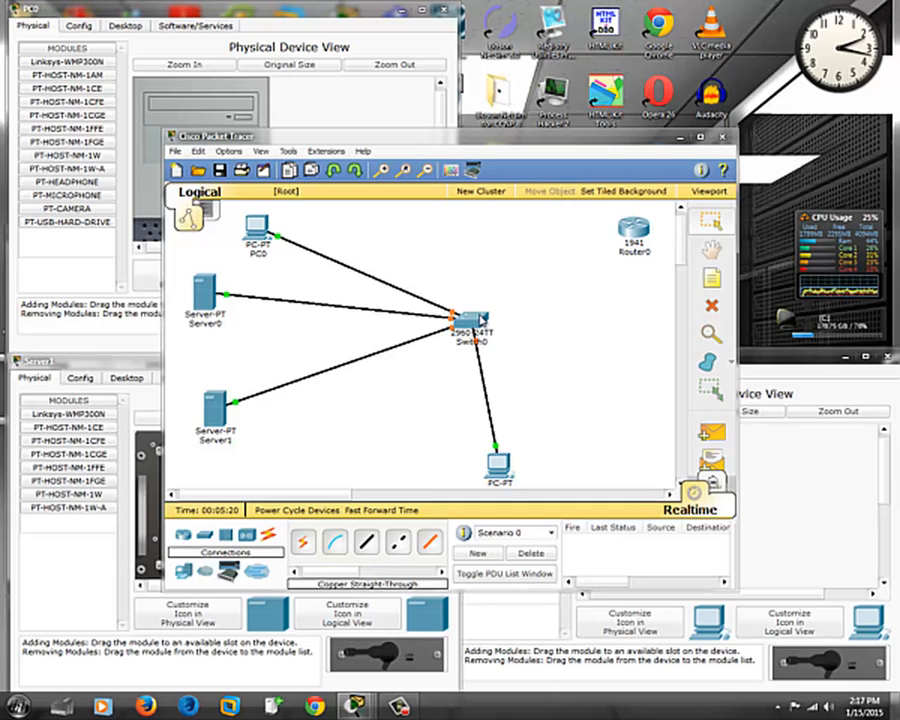
- Connect Switch0 port GigabitEthernet1/1 to Router0 port GigabitEthernet0/0 with a copper straight-through cable
{"action": "left_click", "coordinate": [366, 541]}
{"action": "left_click", "coordinate": [479, 318]}
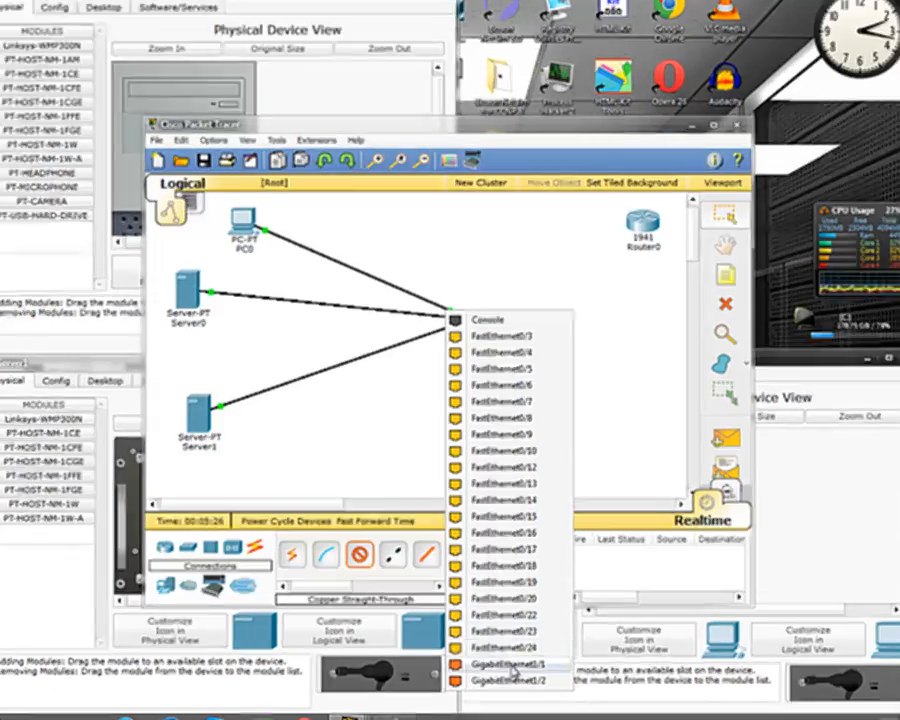
{"action": "left_click", "coordinate": [510, 668]}
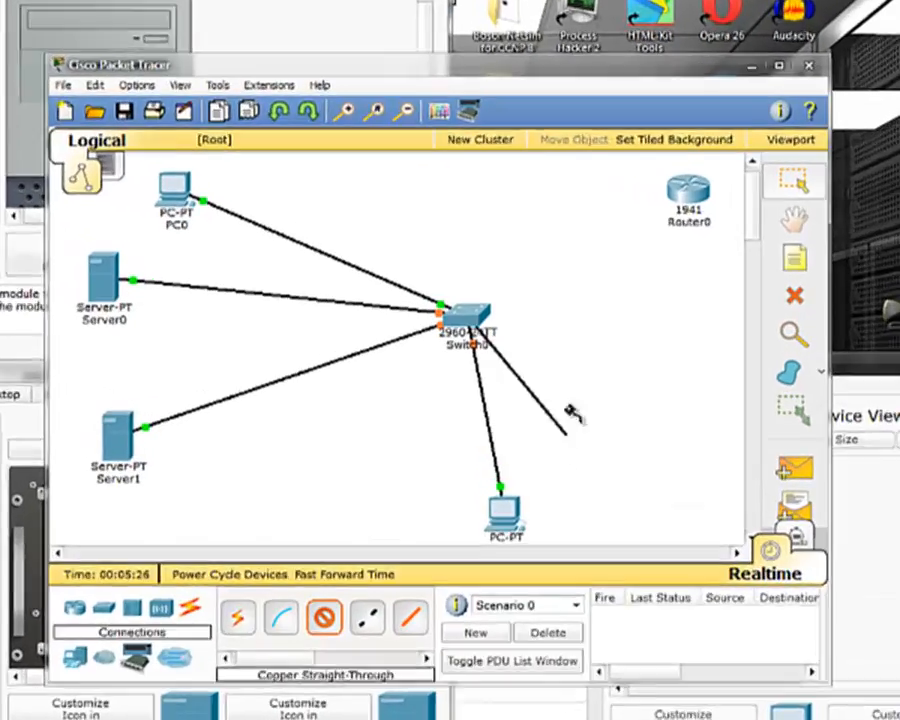
{"action": "left_click", "coordinate": [647, 227]}
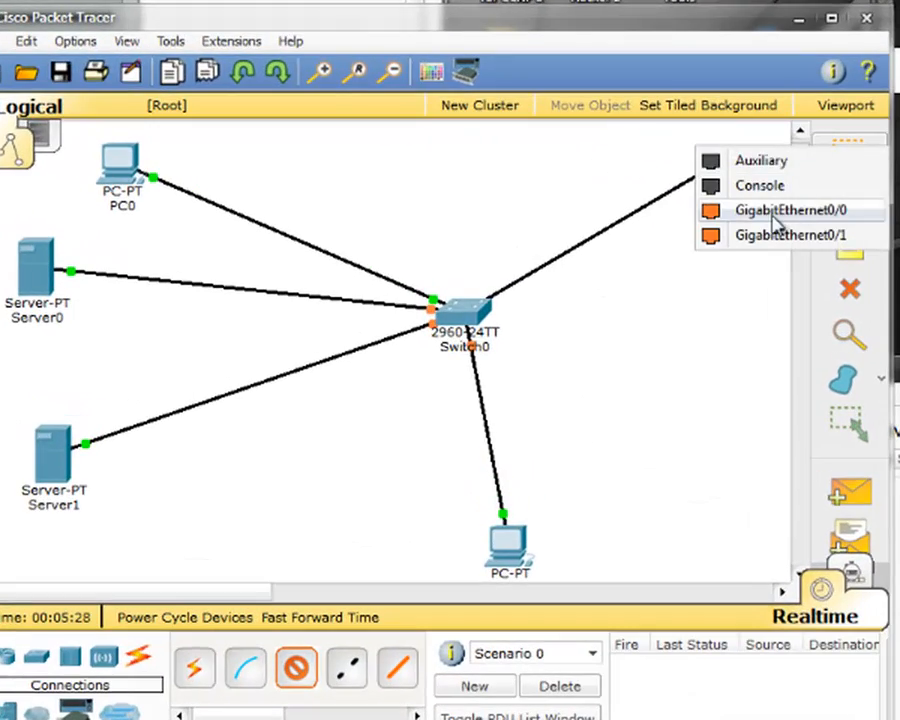
{"action": "left_click", "coordinate": [724, 211]}
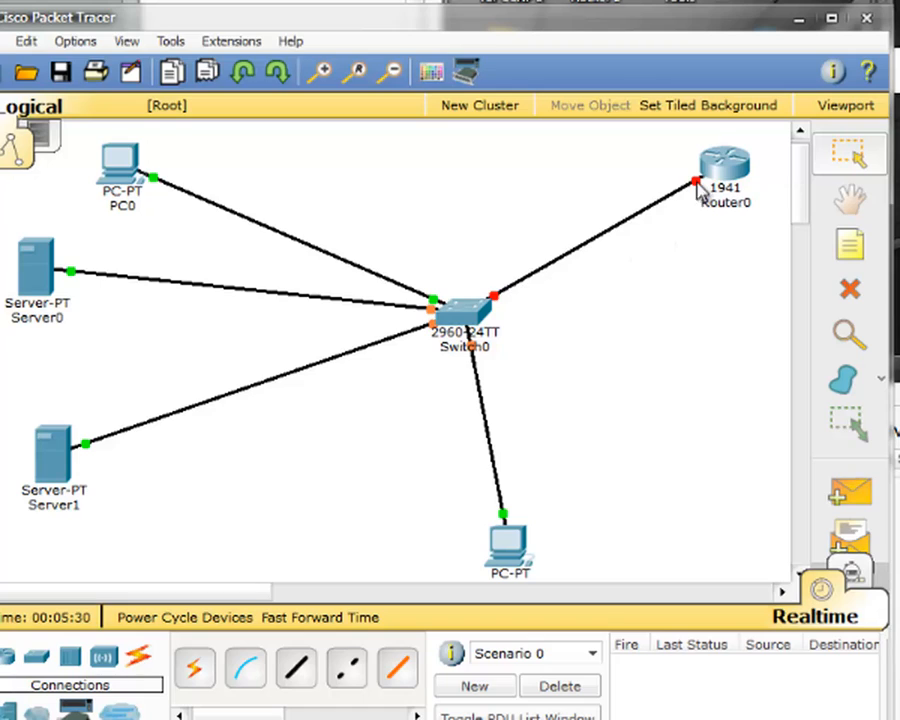
{"action": "mouse_move", "coordinate": [550, 262]}
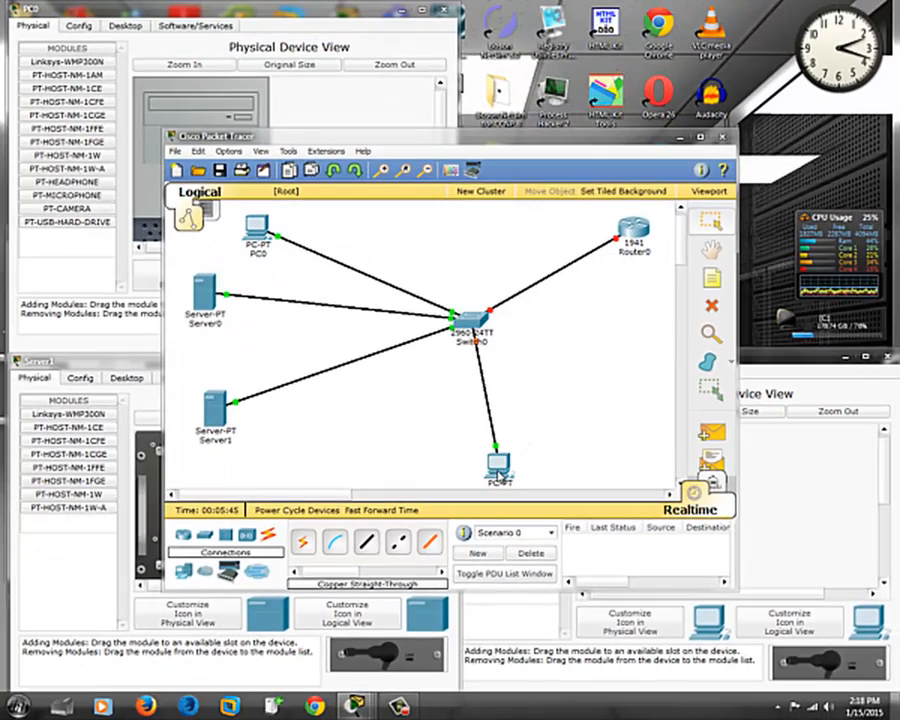
{"action": "mouse_move", "coordinate": [213, 410]}
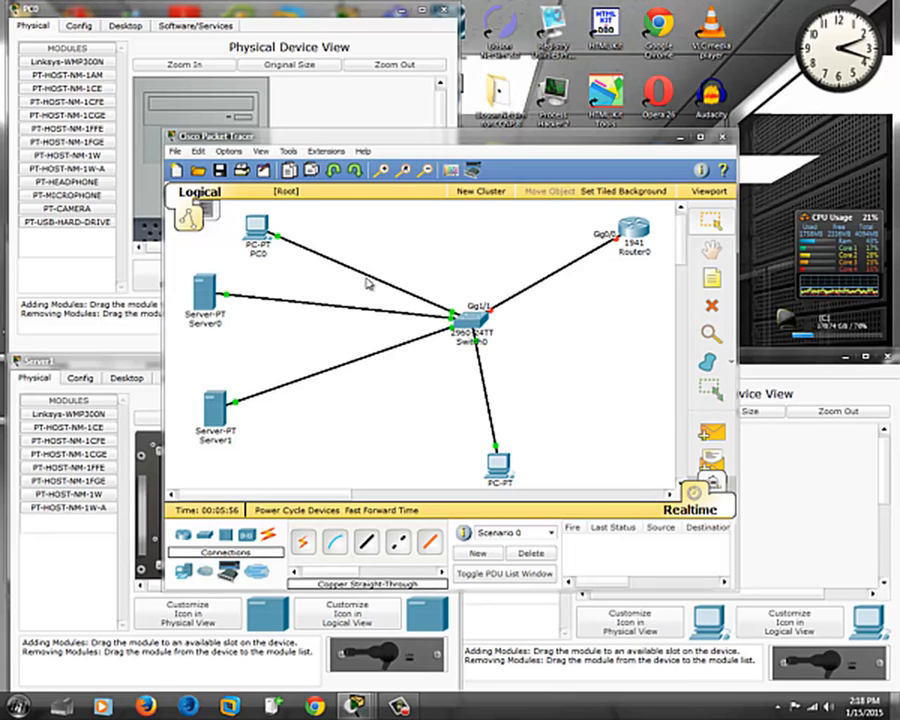
- Open Switch0's command-line interface and enter privileged EXEC mode with the enable command
{"action": "left_click", "coordinate": [462, 320]}
{"action": "left_click_drag", "start_coordinate": [511, 193], "coordinate": [639, 168]}
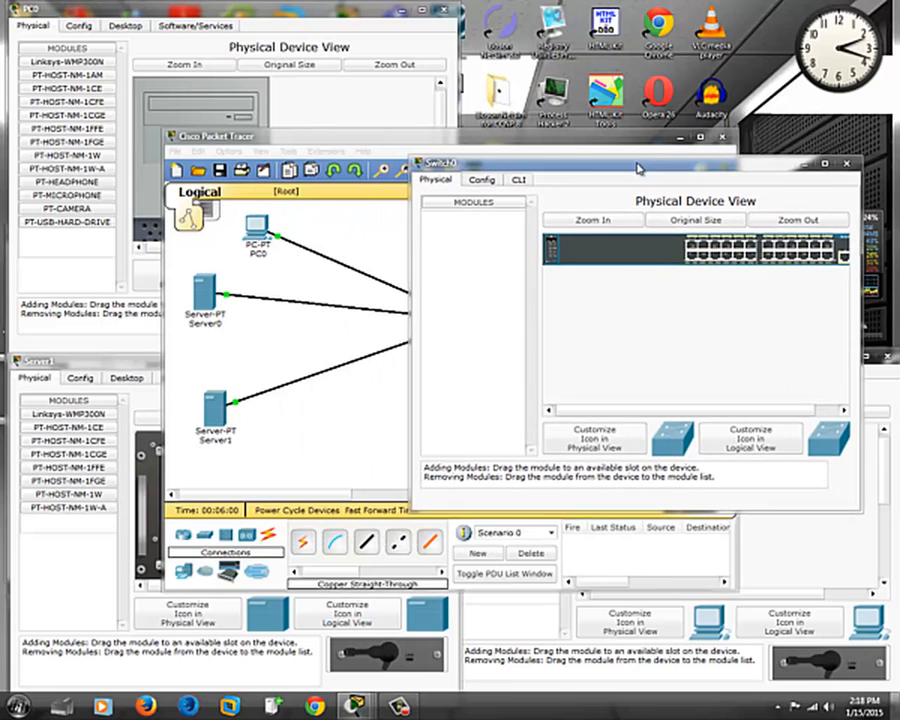
{"action": "left_click", "coordinate": [518, 180]}
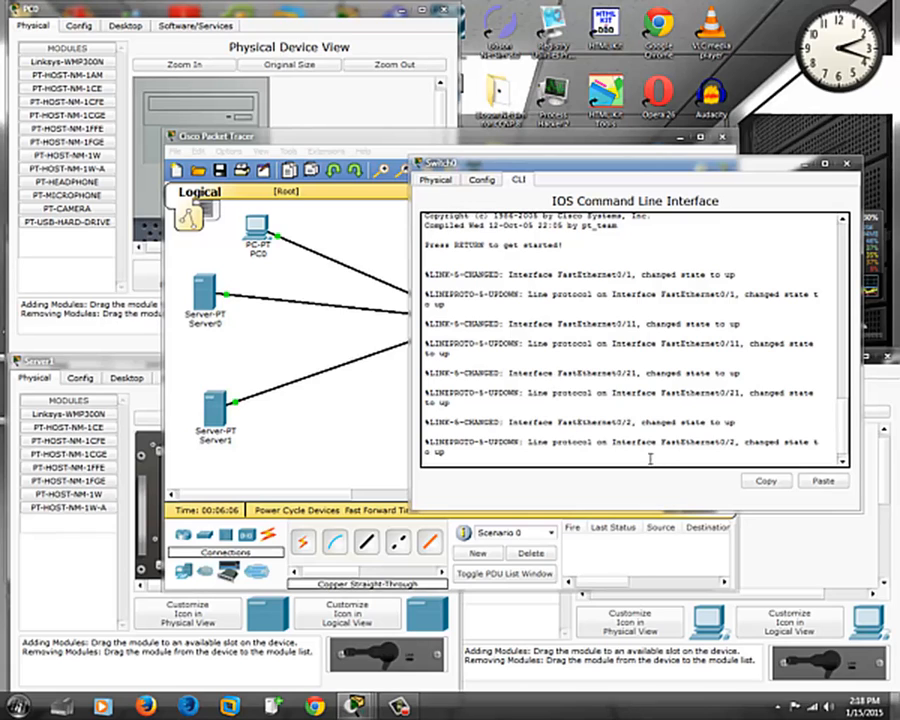
{"action": "key", "text": "Return"}
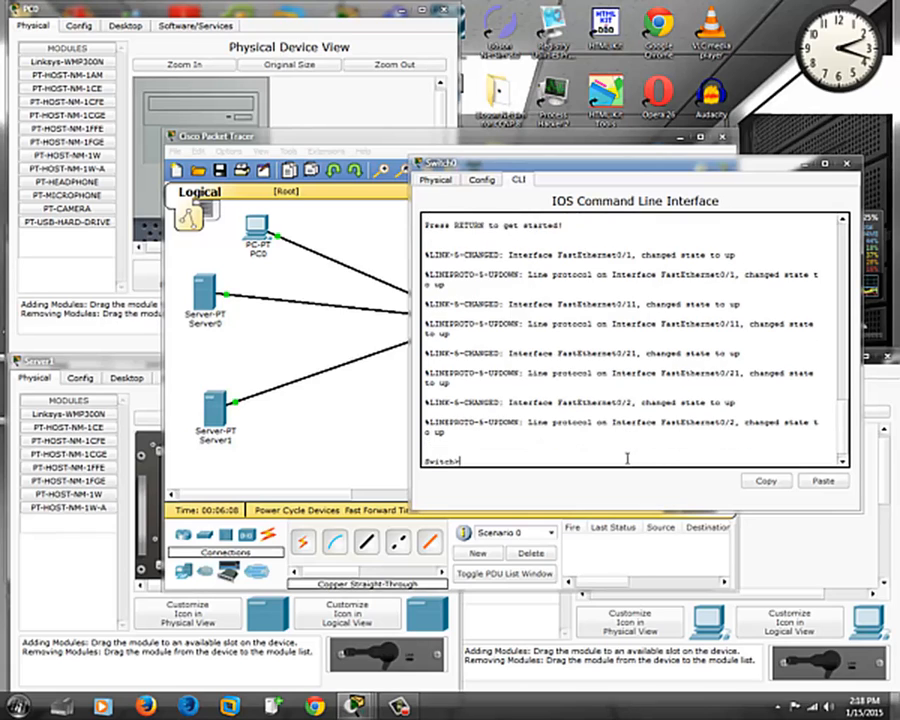
{"action": "key", "text": "Return"}
{"action": "key", "text": "Return"}
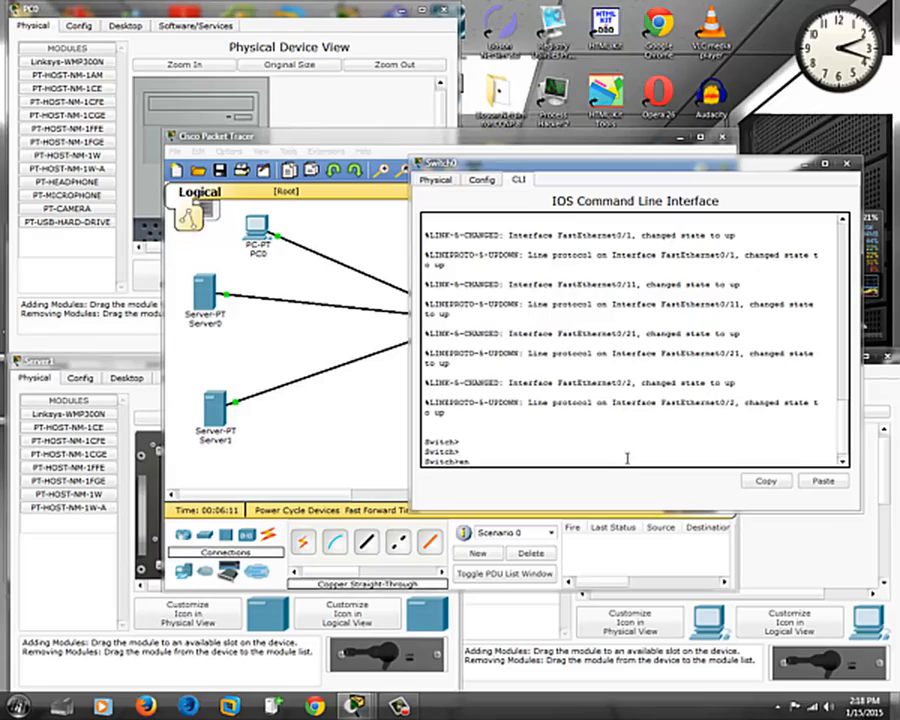
{"action": "type", "text": "enable"}
{"action": "key", "text": "Return"}
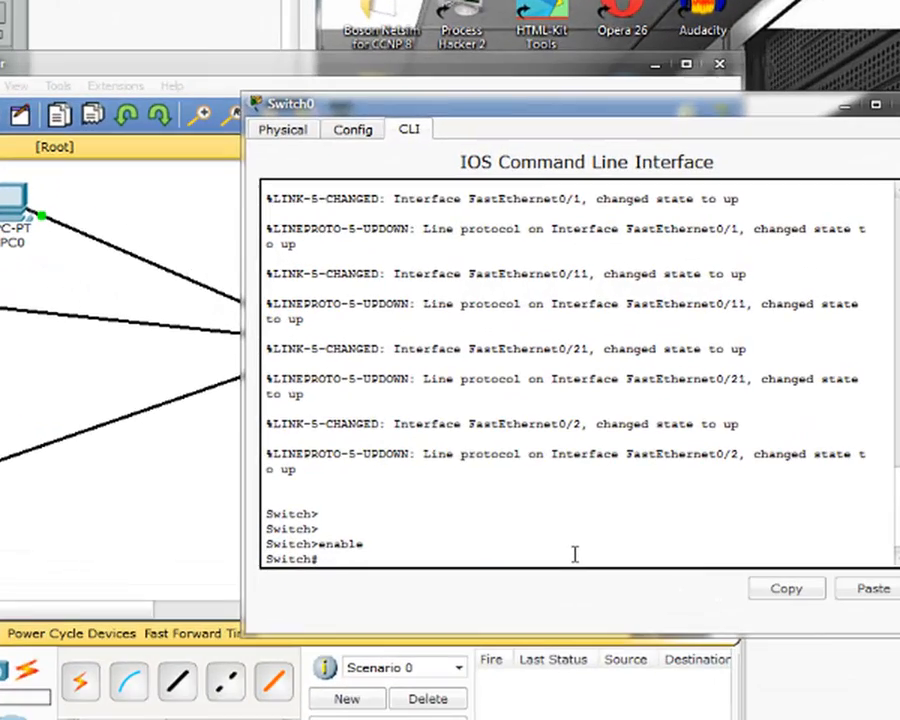
- Display the full VLAN table of Switch0 with show vlan and page through to its end
{"action": "type", "text": "show vlan"}
{"action": "key", "text": "Return"}
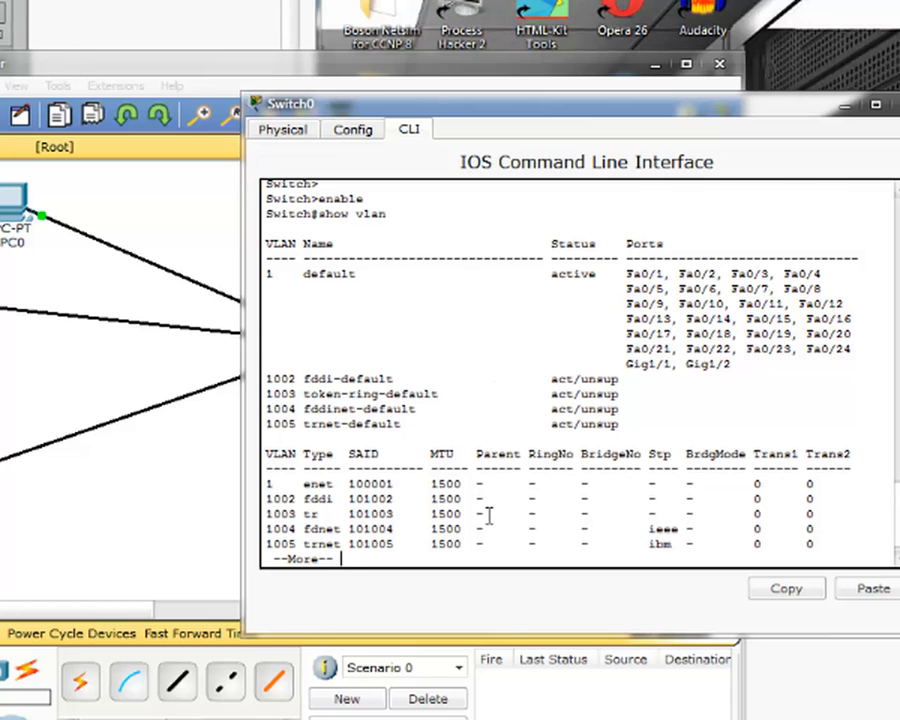
{"action": "key", "text": "space"}
{"action": "key", "text": "Return"}
{"action": "key", "text": "Return"}
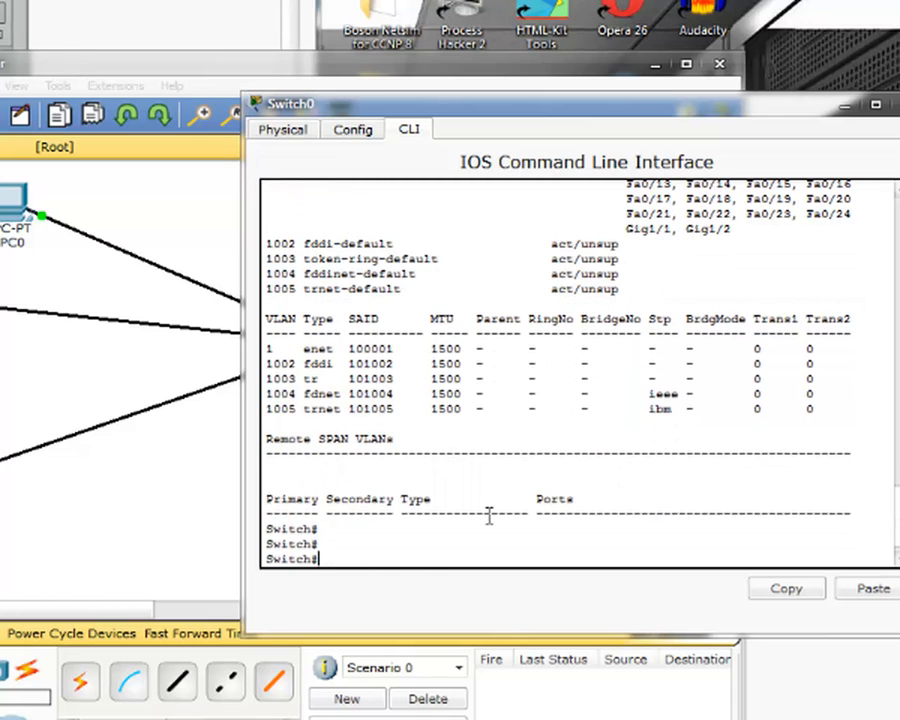
- Enter global configuration mode on Switch0 and create VLAN 10 with the name management
{"action": "type", "text": "conf t"}
{"action": "key", "text": "Return"}
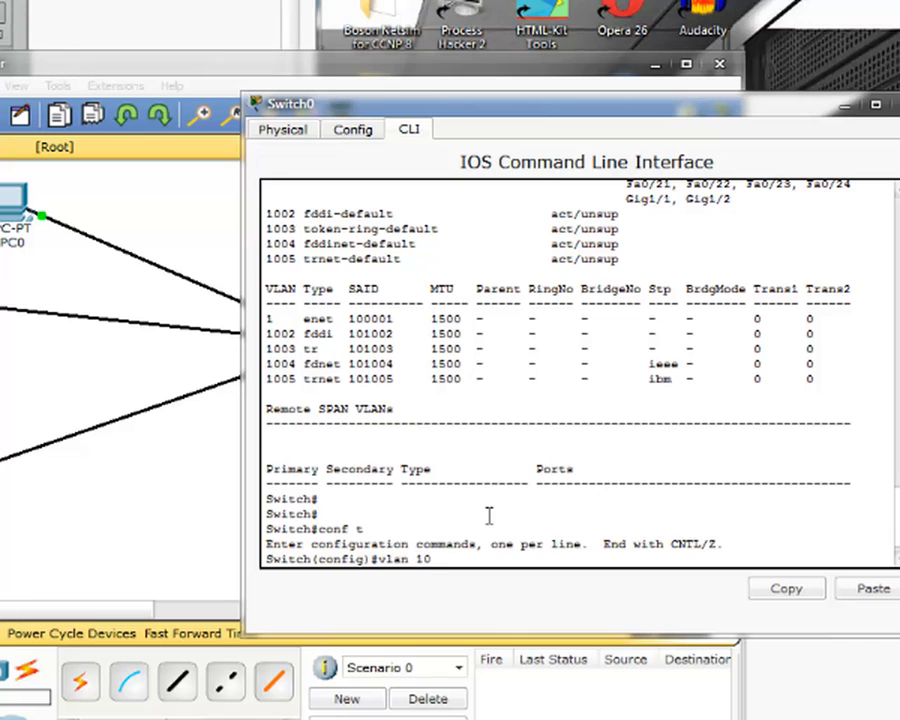
{"action": "type", "text": "vlan 10"}
{"action": "key", "text": "Return"}
{"action": "type", "text": "name ma"}
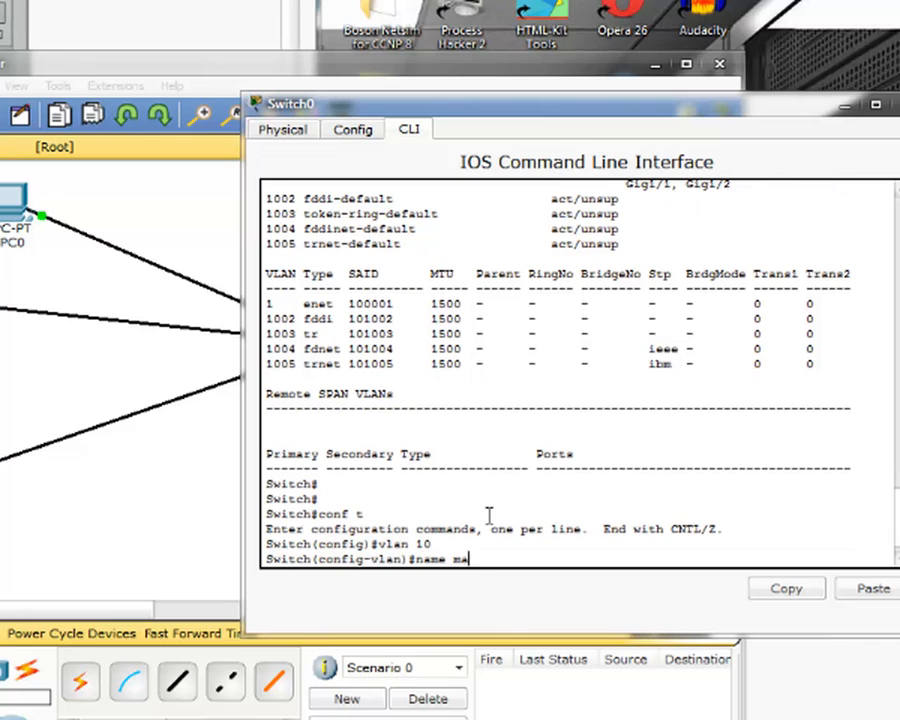
{"action": "type", "text": "nagement"}
{"action": "key", "text": "Return"}
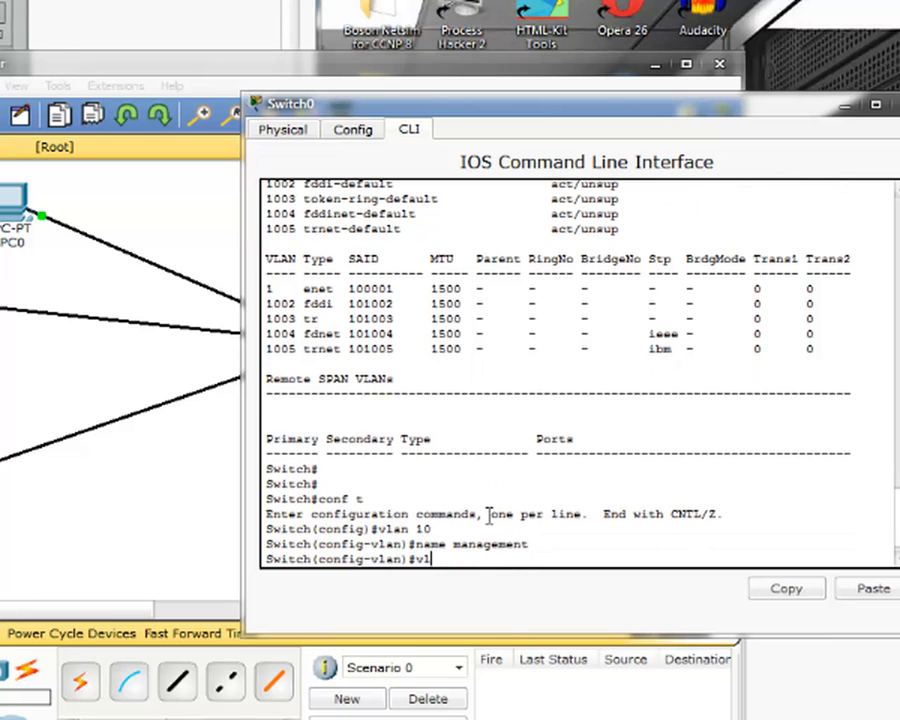
- Create VLAN 20 on Switch0 with the name packet
{"action": "type", "text": "vlan 20"}
{"action": "key", "text": "Return"}
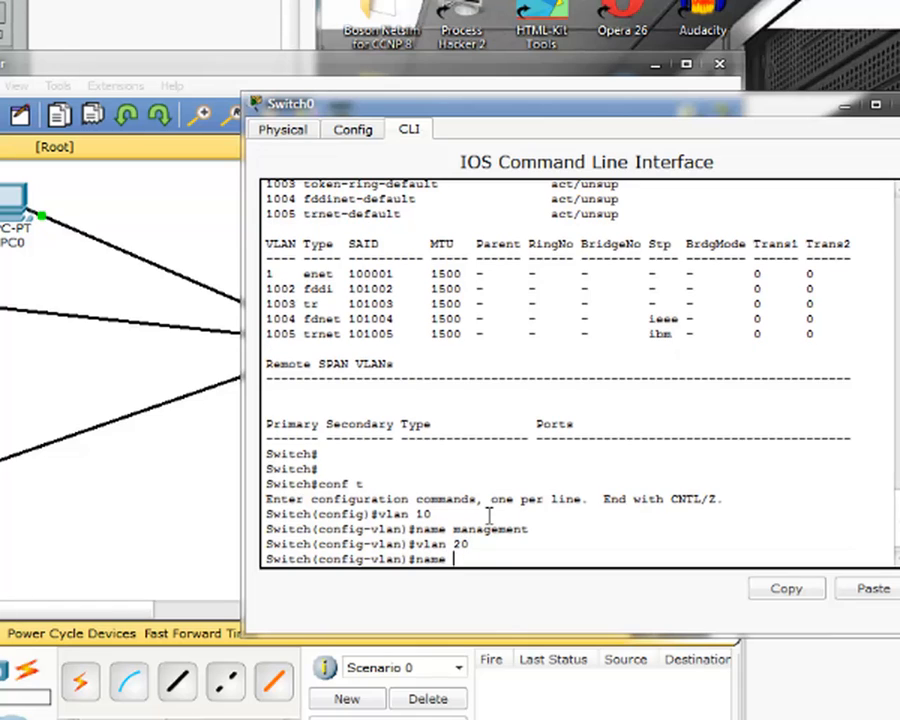
{"action": "type", "text": "name packet"}
{"action": "key", "text": "Return"}
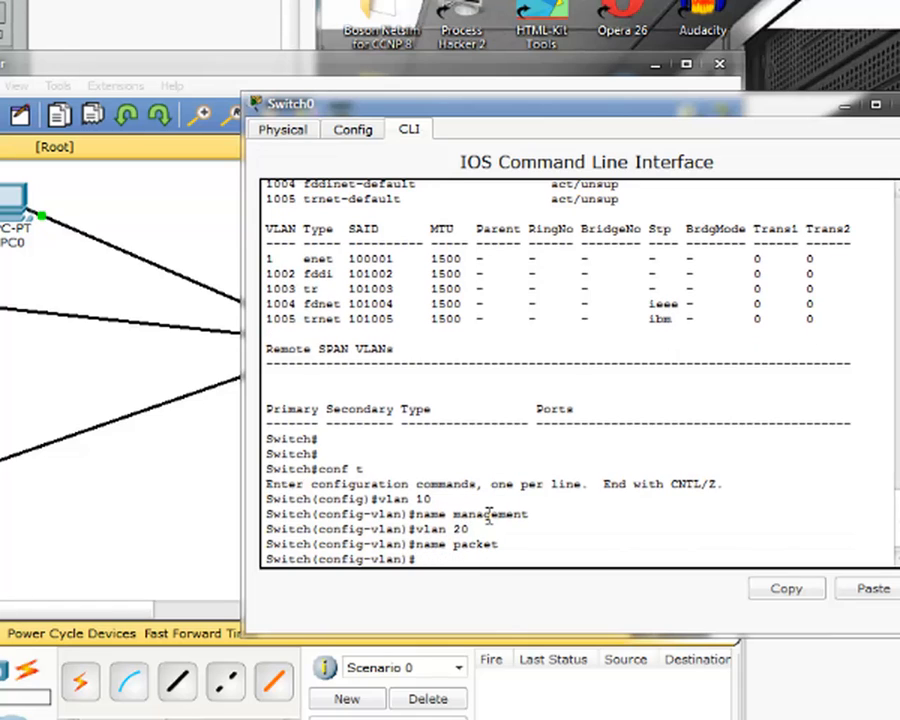
- Create VLAN 30 on Switch0 with the name control and end the configuration session
{"action": "type", "text": "vlan 30"}
{"action": "key", "text": "Return"}
{"action": "type", "text": "name"}
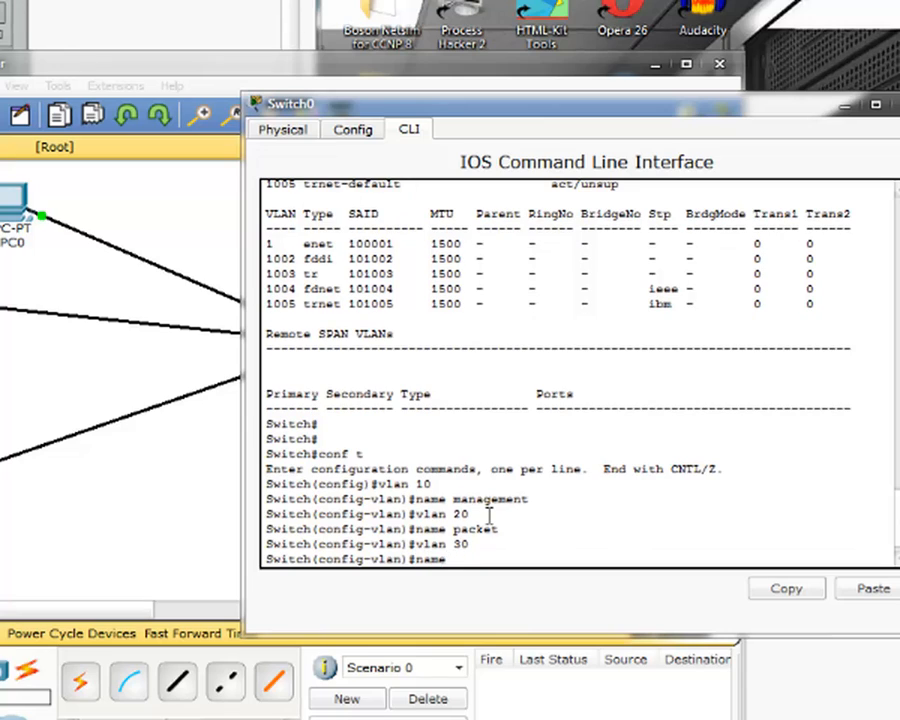
{"action": "type", "text": " control"}
{"action": "key", "text": "Return"}
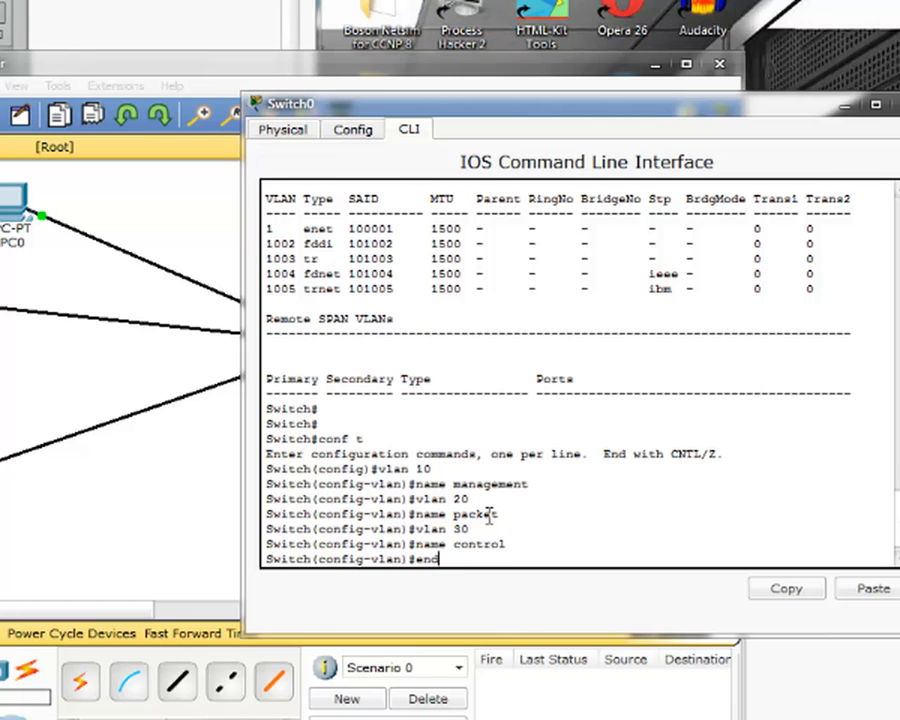
{"action": "type", "text": "end"}
{"action": "key", "text": "Return"}
- Run show vlan on Switch0 to check the created VLANs, paging to the end of the listing
{"action": "type", "text": "show vlan"}
{"action": "key", "text": "Return"}
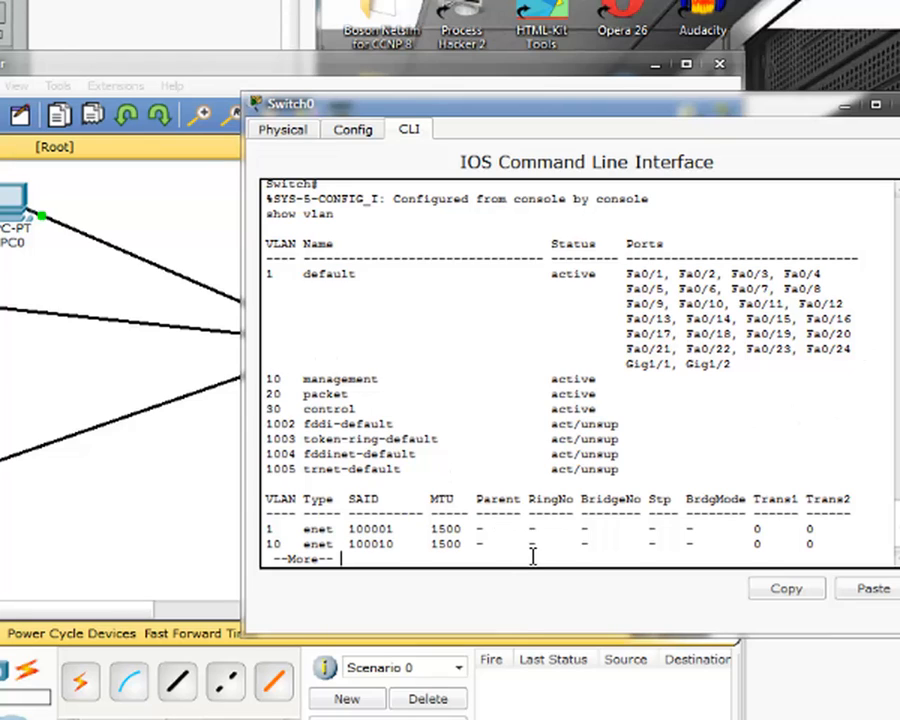
{"action": "key", "text": "space"}
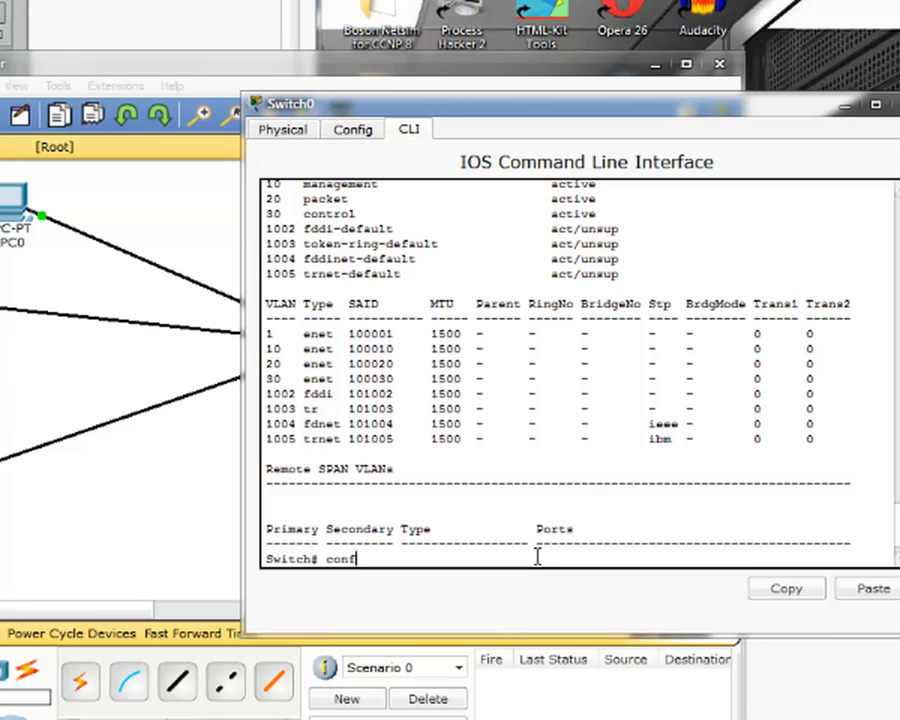
- Enter global configuration mode and set Switch0 interface fa0/1 to switchport access mode
{"action": "type", "text": "t"}
{"action": "key", "text": "Return"}
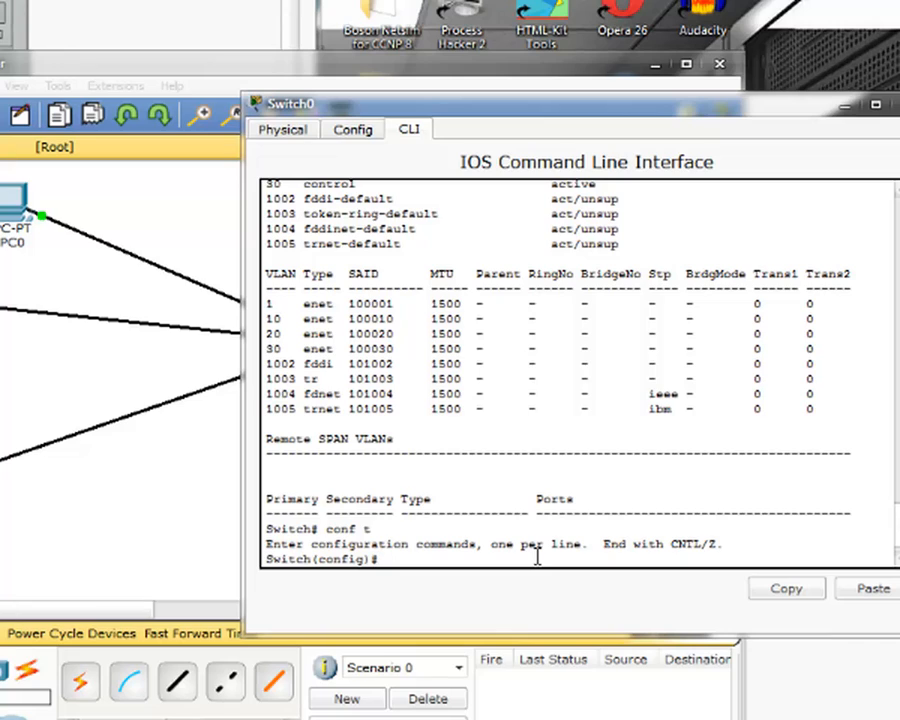
{"action": "type", "text": "int fa0/1"}
{"action": "key", "text": "Return"}
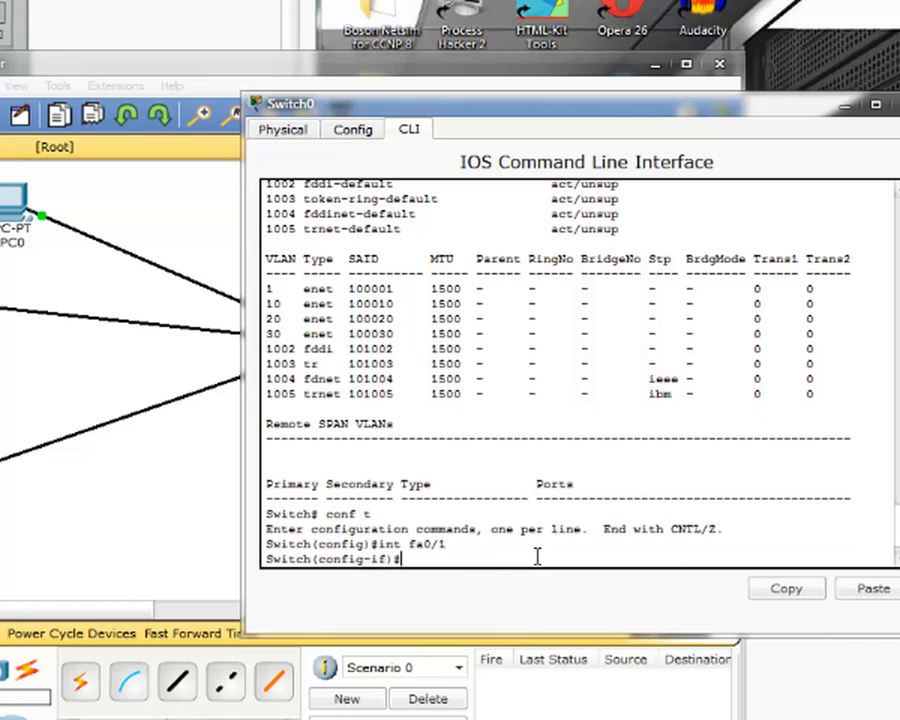
{"action": "type", "text": "sw"}
{"action": "key", "text": "Tab"}
{"action": "type", "text": "mo"}
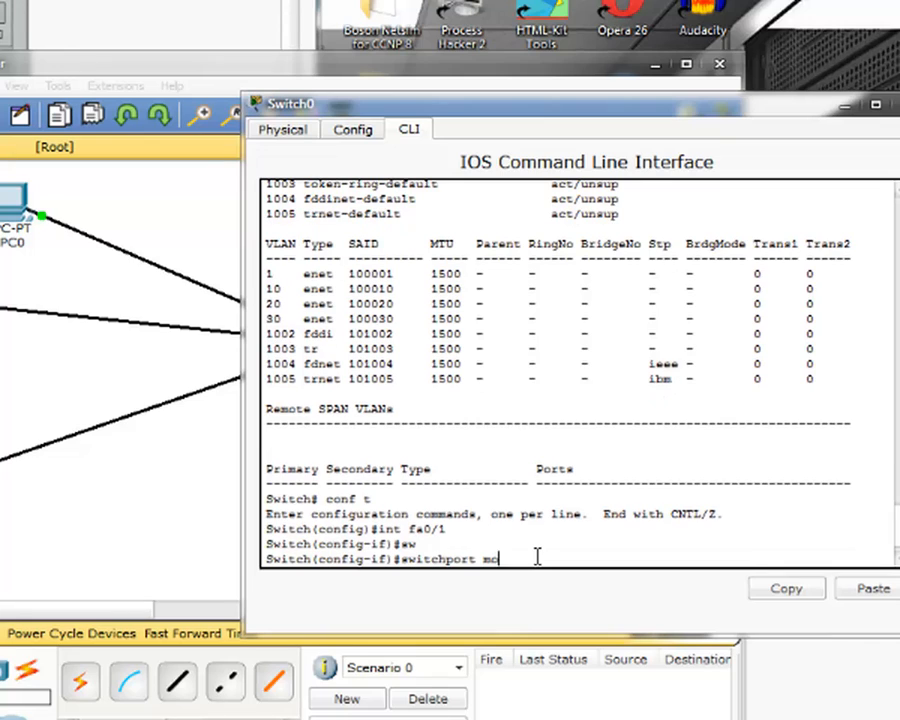
{"action": "type", "text": "de acc"}
{"action": "key", "text": "Tab"}
{"action": "key", "text": "Return"}
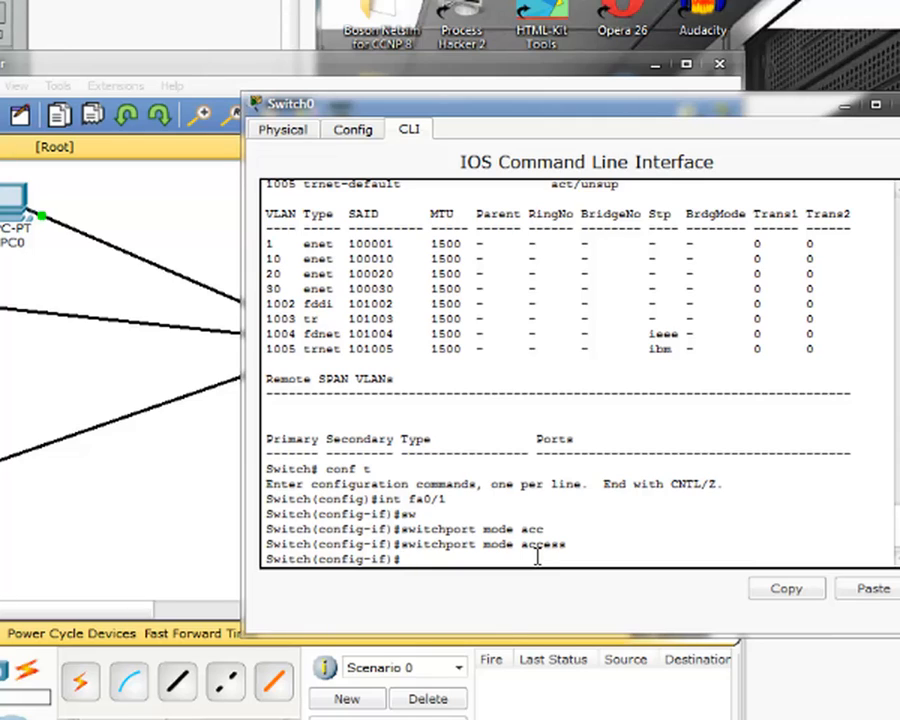
- Assign interface fa0/1 to access VLAN 10
{"action": "type", "text": "sw"}
{"action": "key", "text": "Tab"}
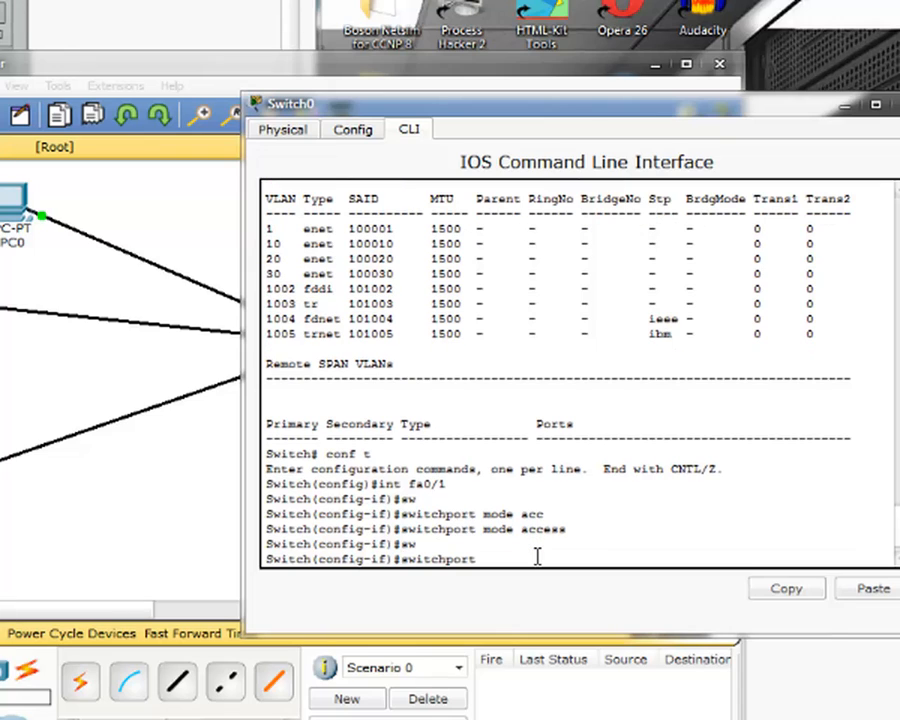
{"action": "type", "text": "acc"}
{"action": "key", "text": "Tab"}
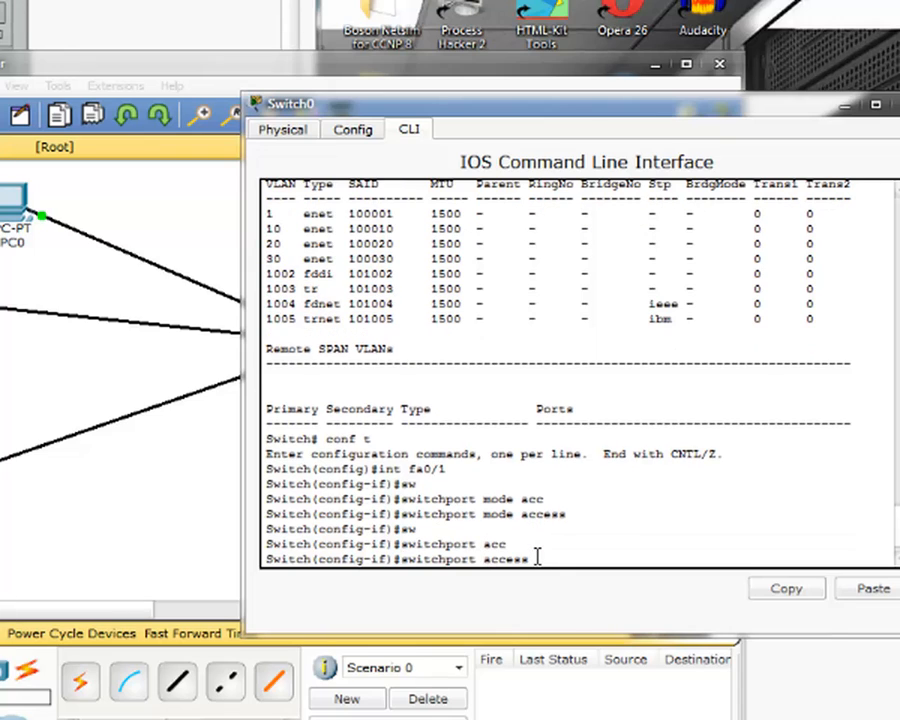
{"action": "type", "text": "vlan 10"}
{"action": "key", "text": "Return"}
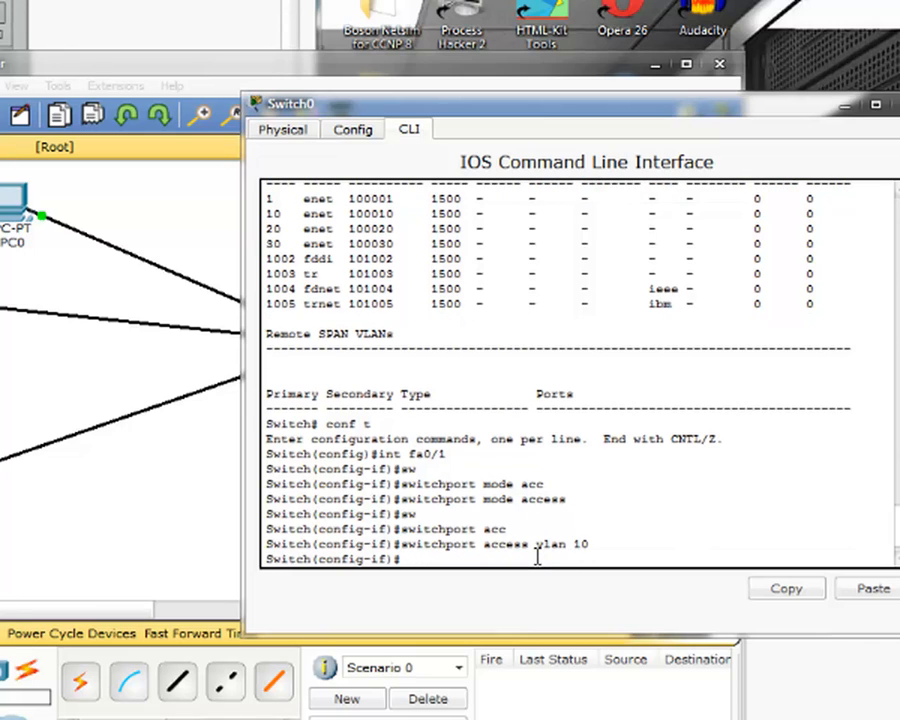
- Set Switch0 interface fa0/11 to switchport access mode
{"action": "type", "text": "int fa0/11"}
{"action": "key", "text": "Return"}
{"action": "type", "text": "sw"}
{"action": "key", "text": "Tab"}
{"action": "type", "text": "m"}
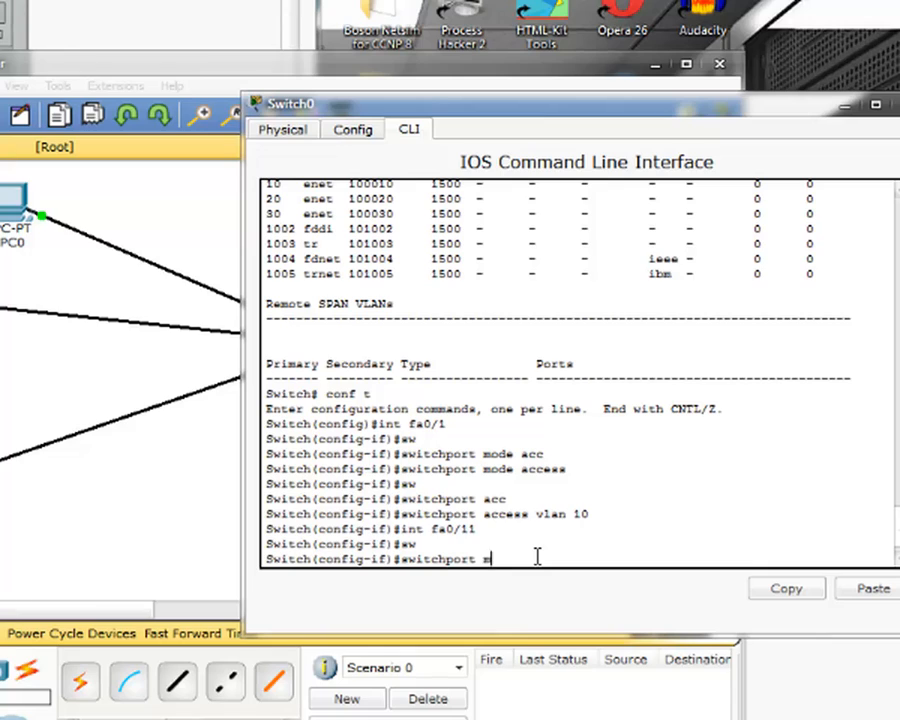
{"action": "type", "text": "ode acc"}
{"action": "key", "text": "Tab"}
{"action": "key", "text": "Return"}
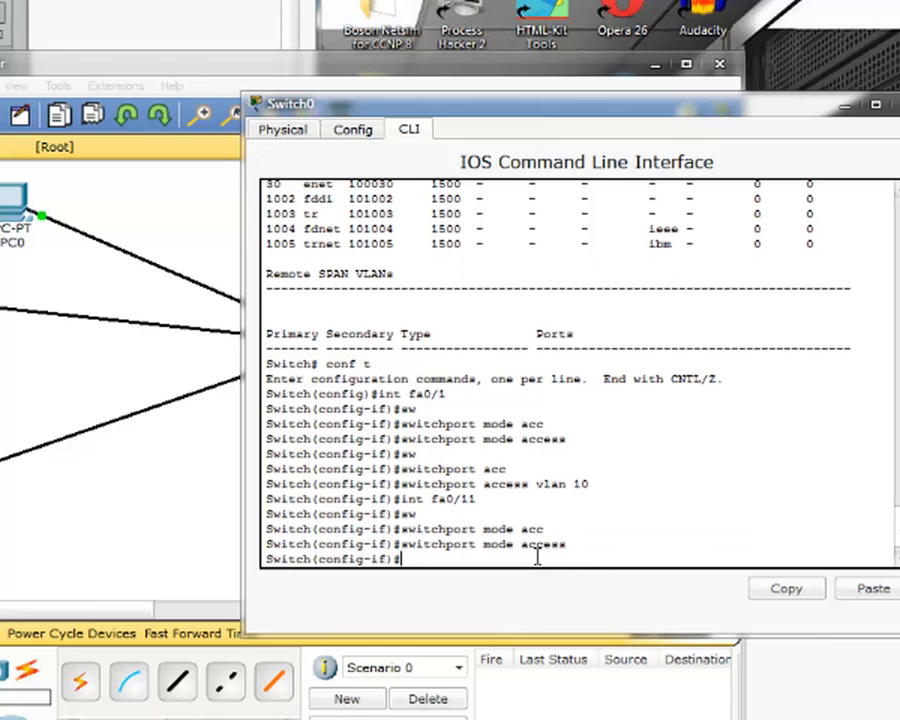
- Assign interface fa0/11 to access VLAN 20
{"action": "type", "text": "sw"}
{"action": "key", "text": "Tab"}
{"action": "type", "text": "acc"}
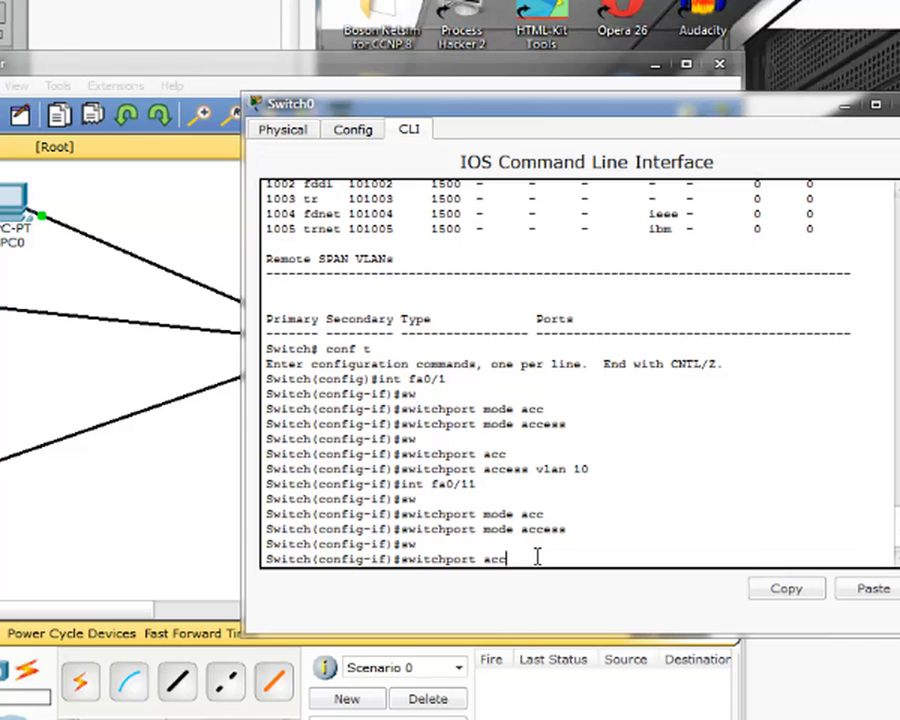
{"action": "key", "text": "Tab"}
{"action": "type", "text": "vlan 20"}
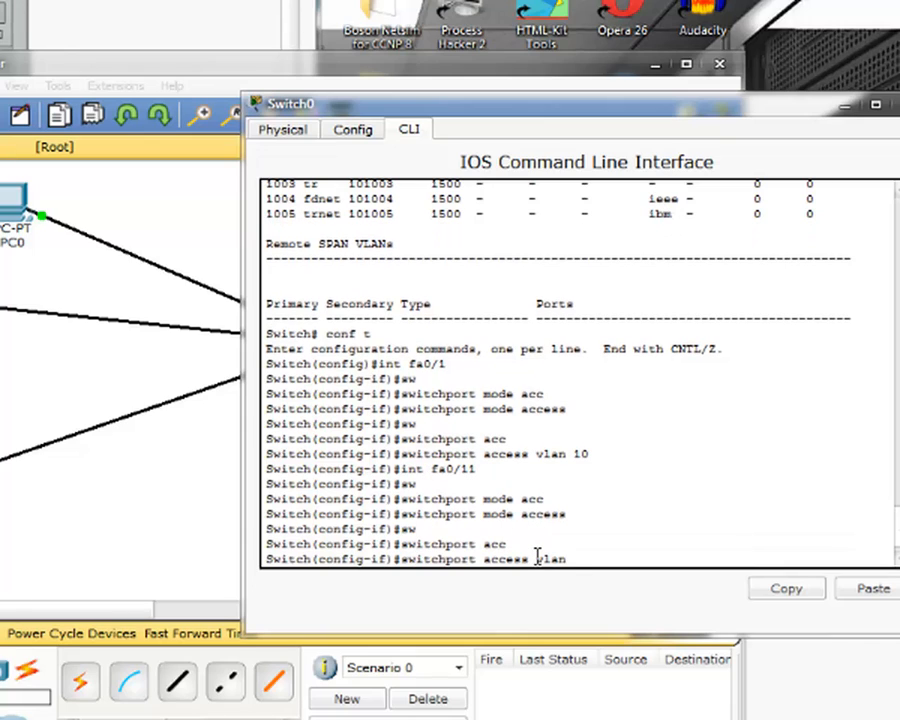
{"action": "key", "text": "Return"}
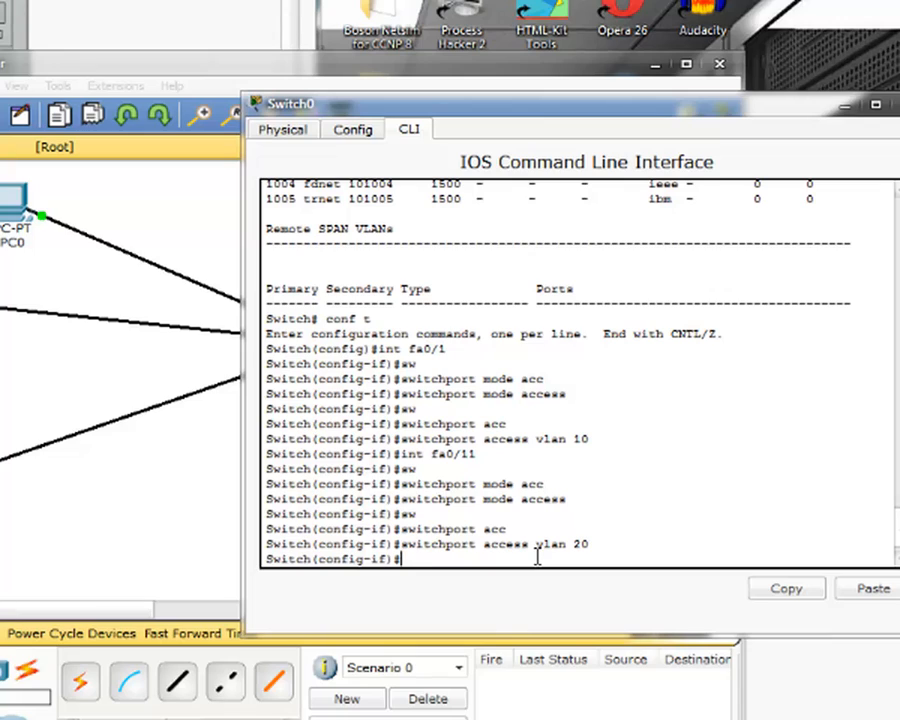
- Set Switch0 interface fa0/21 to switchport access mode and assign it to VLAN 30
{"action": "type", "text": "int fa2"}
{"action": "key", "text": "BackSpace"}
{"action": "type", "text": "0/21"}
{"action": "key", "text": "Return"}
{"action": "type", "text": "sw"}
{"action": "key", "text": "Tab"}
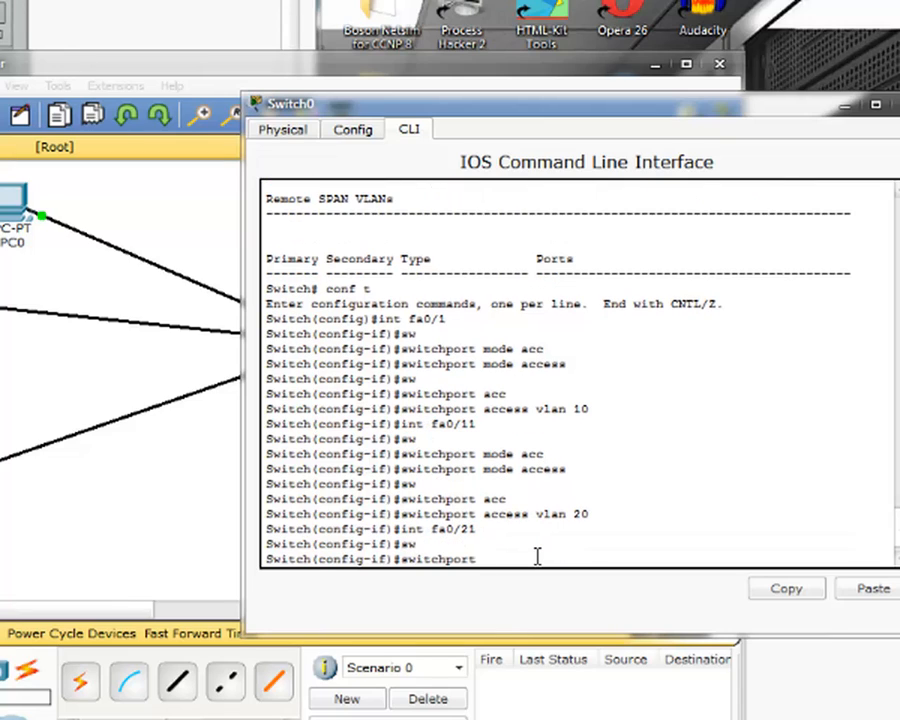
{"action": "type", "text": "mode acc"}
{"action": "key", "text": "Return"}
{"action": "type", "text": "sw "}
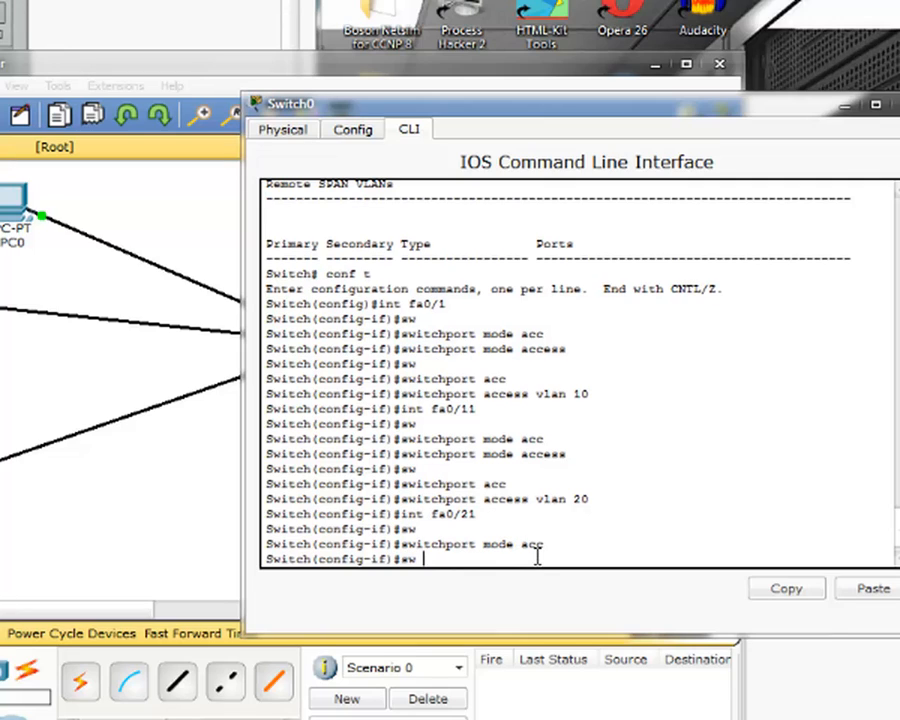
{"action": "type", "text": "acc vlan 30"}
{"action": "key", "text": "Return"}
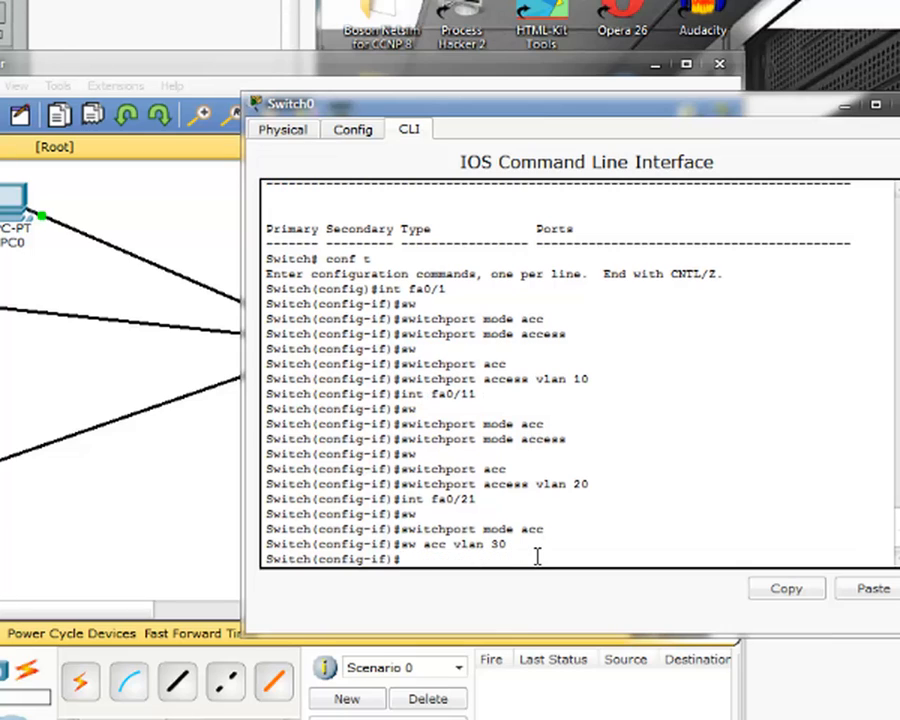
- Set interface fa0/2 to access mode in VLAN 10 and end the configuration session
{"action": "type", "text": "int fa0/2"}
{"action": "key", "text": "Return"}
{"action": "type", "text": "sw"}
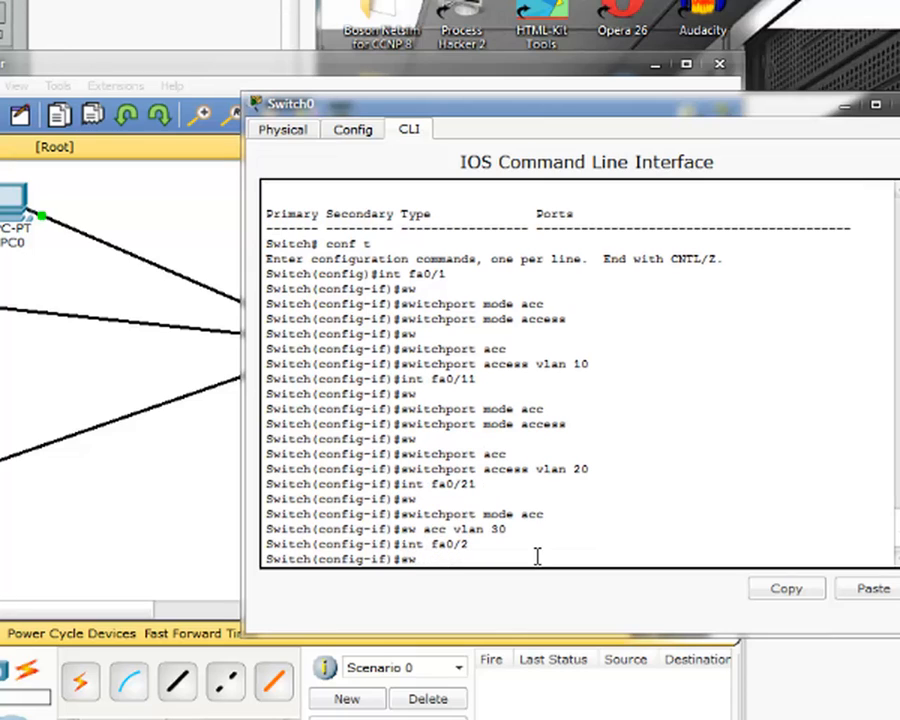
{"action": "type", "text": " mode acc"}
{"action": "key", "text": "Return"}
{"action": "type", "text": "s"}
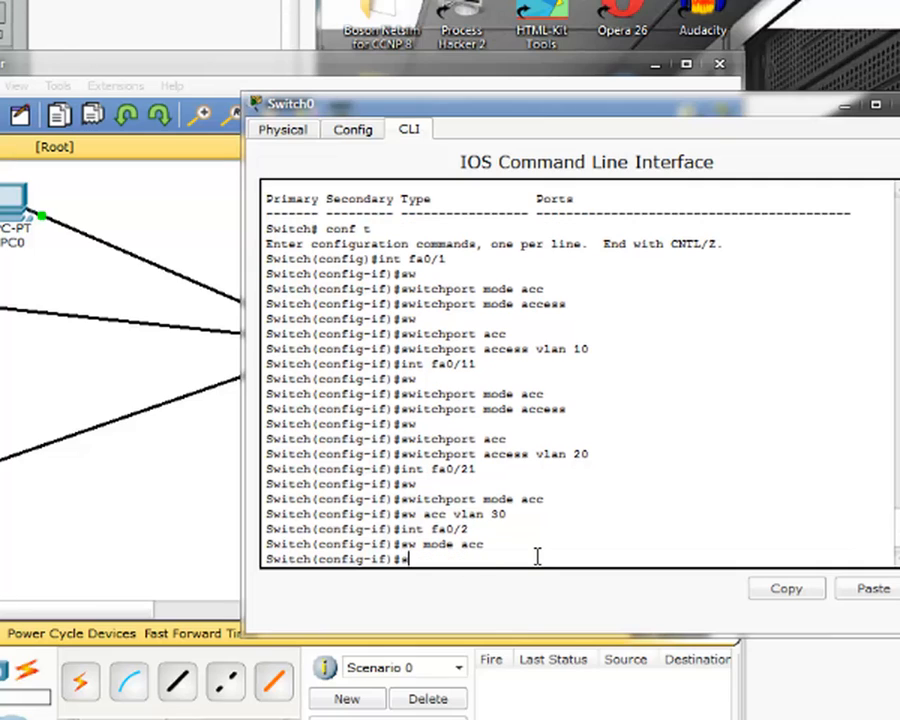
{"action": "type", "text": "w acc vlan 10"}
{"action": "key", "text": "Return"}
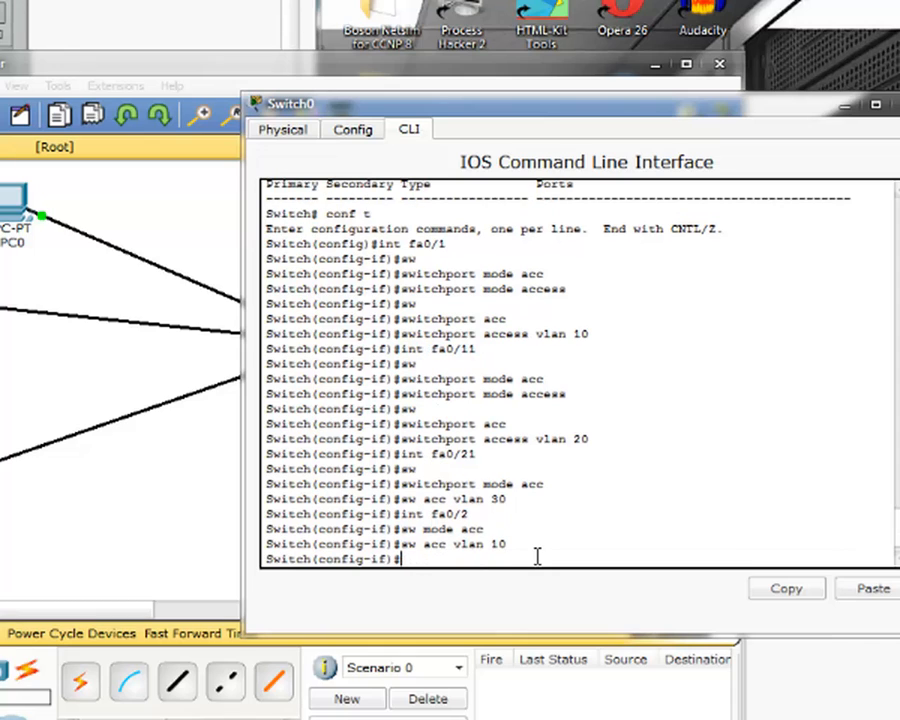
{"action": "type", "text": "end"}
{"action": "key", "text": "Return"}
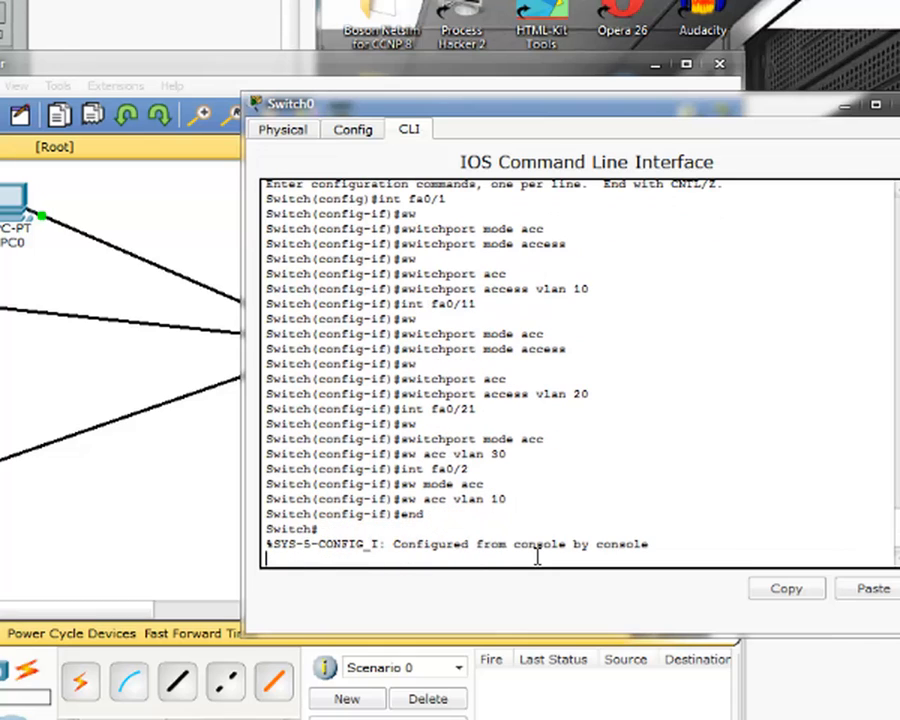
- Show Switch0's VLAN table and check the port assignments of VLANs 10 and 20
{"action": "key", "text": "Return"}
{"action": "key", "text": "Return"}
{"action": "key", "text": "Return"}
{"action": "type", "text": "s"}
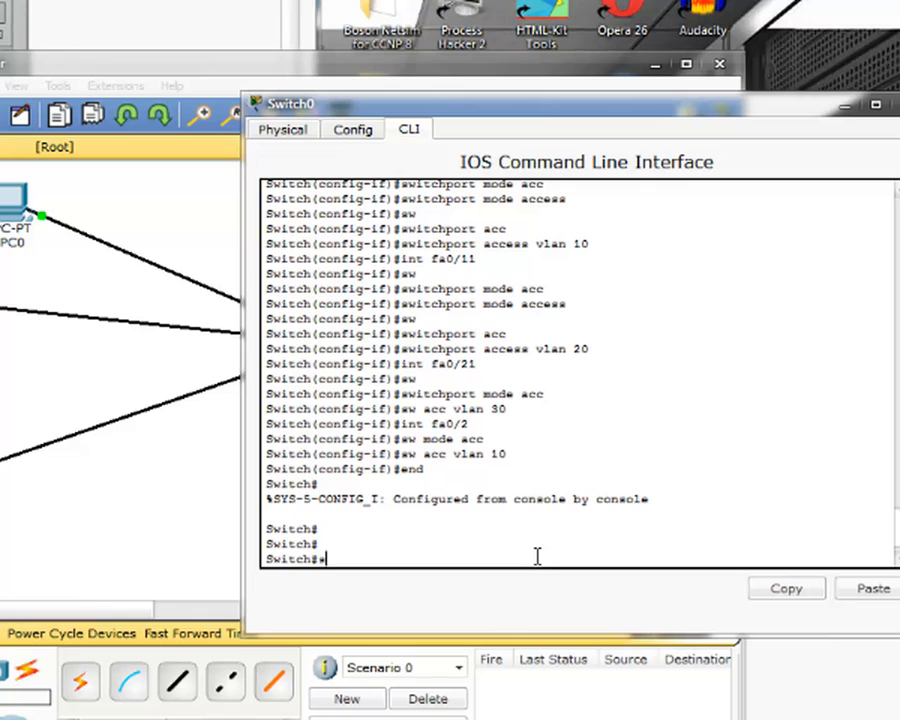
{"action": "type", "text": "how vlan"}
{"action": "key", "text": "Return"}
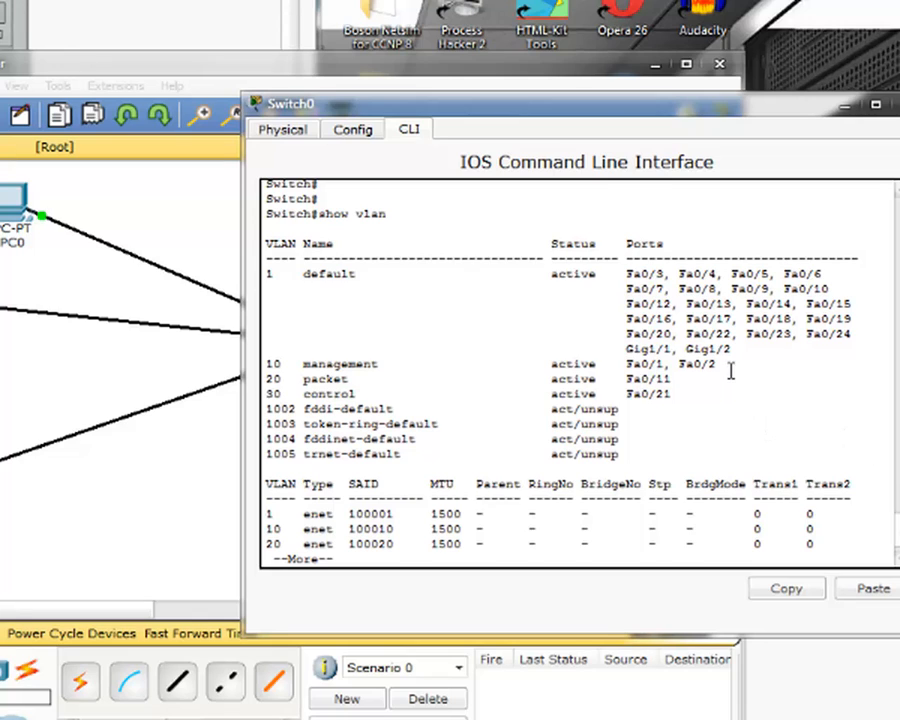
{"action": "left_click_drag", "start_coordinate": [709, 365], "coordinate": [258, 368]}
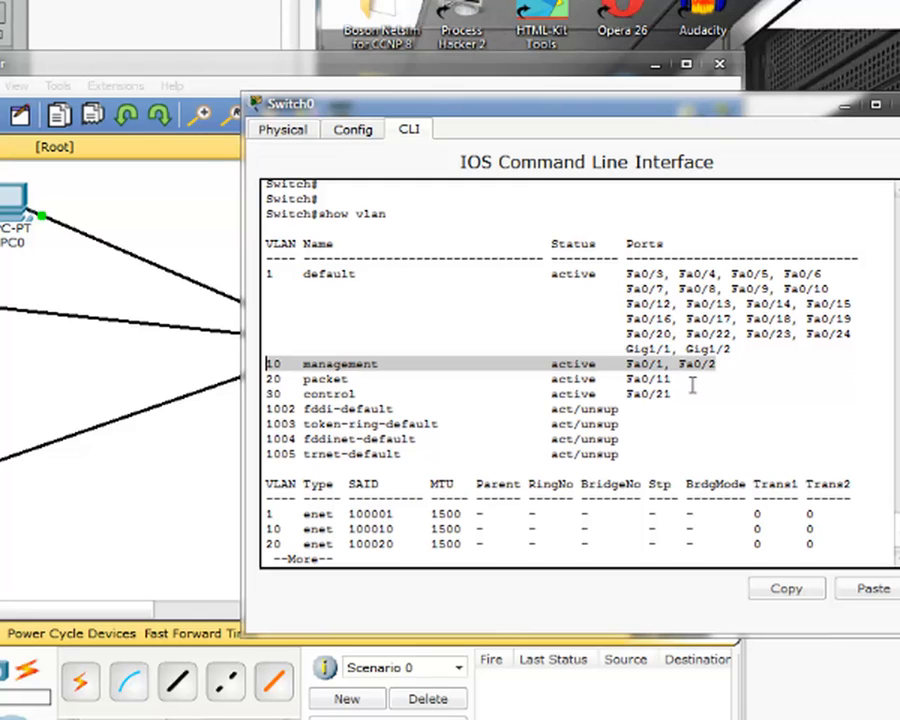
{"action": "left_click_drag", "start_coordinate": [689, 382], "coordinate": [287, 383]}
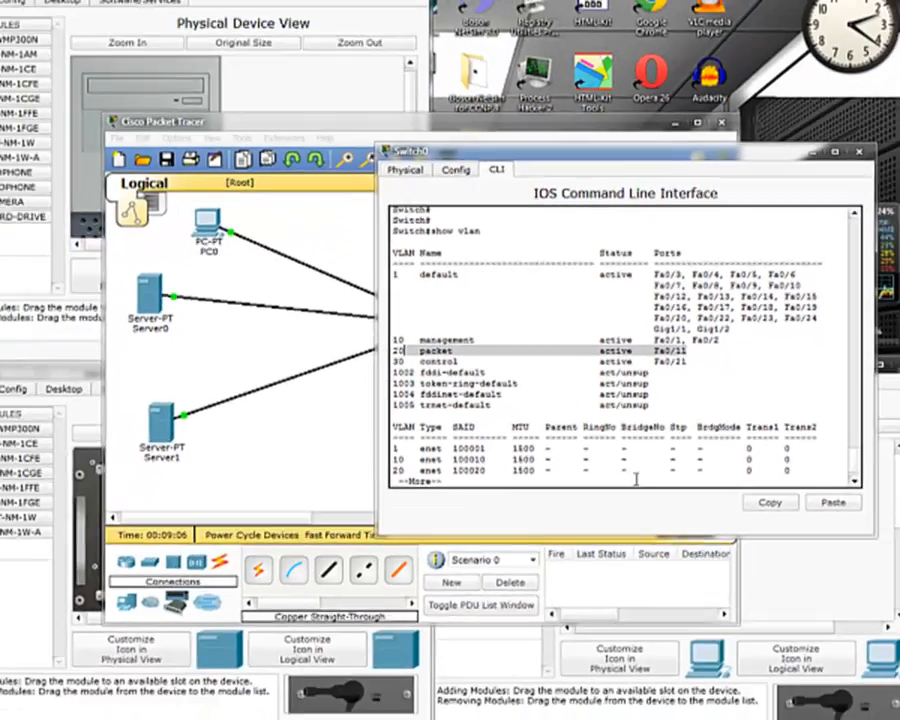
{"action": "left_click", "coordinate": [550, 458]}
{"action": "key", "text": "space"}
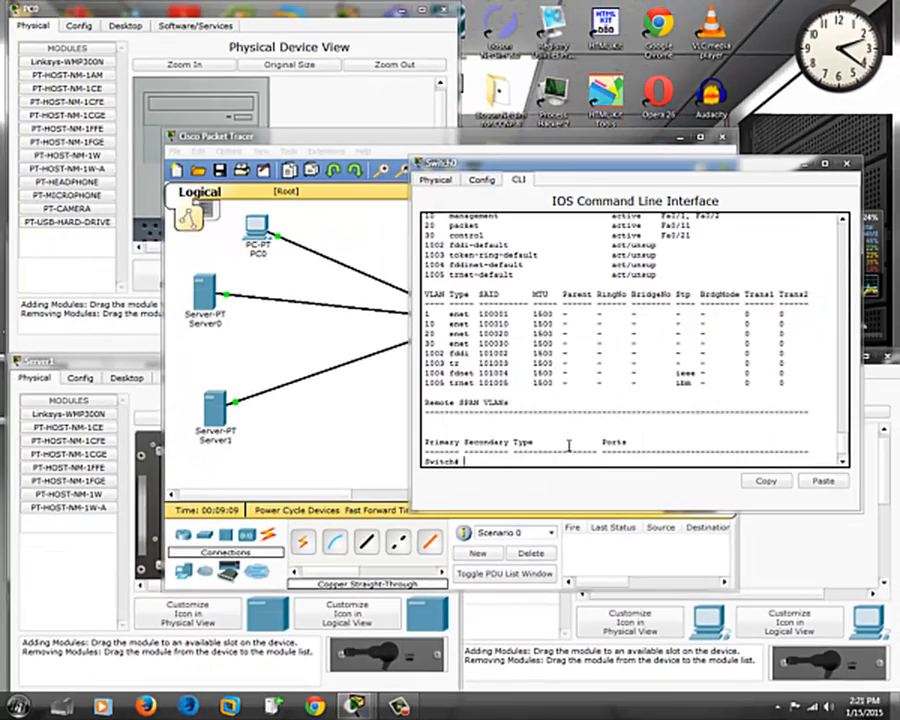
- Set Switch0 interface gig1/1 to switchport trunk mode and enable it with no shut
{"action": "left_click", "coordinate": [356, 455]}
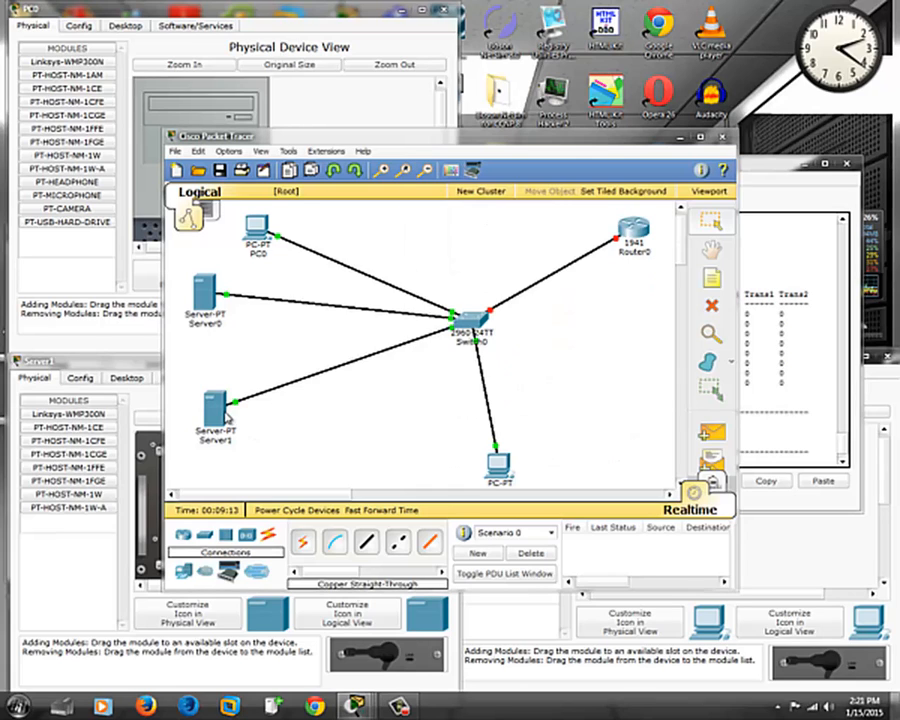
{"action": "left_click", "coordinate": [471, 317]}
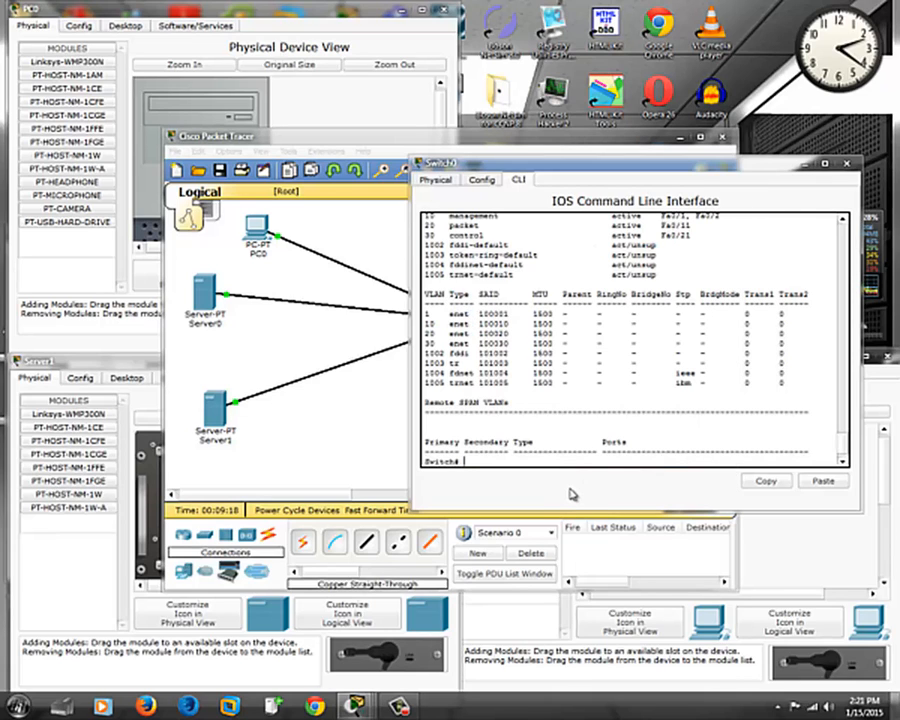
{"action": "key", "text": "Return"}
{"action": "key", "text": "Return"}
{"action": "key", "text": "Return"}
{"action": "key", "text": "Return"}
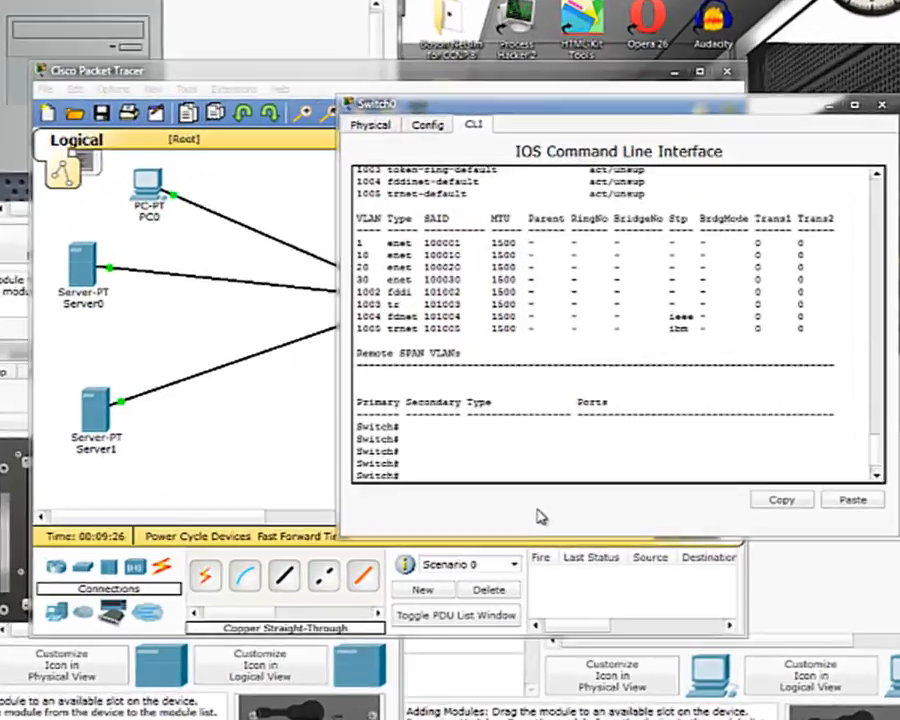
{"action": "type", "text": "conf t"}
{"action": "key", "text": "Return"}
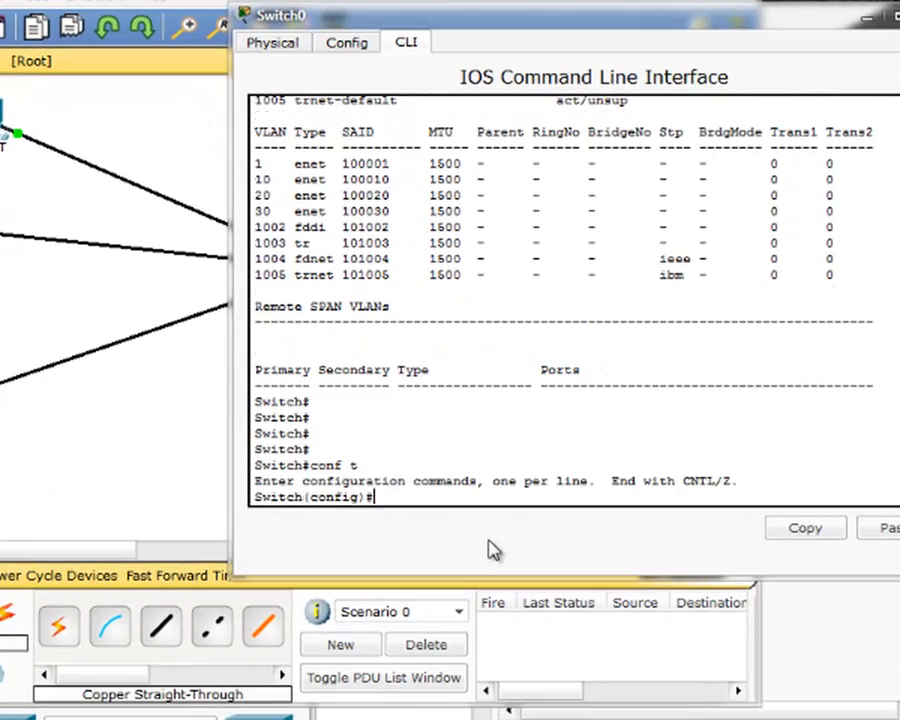
{"action": "type", "text": "int gig1/1"}
{"action": "key", "text": "Return"}
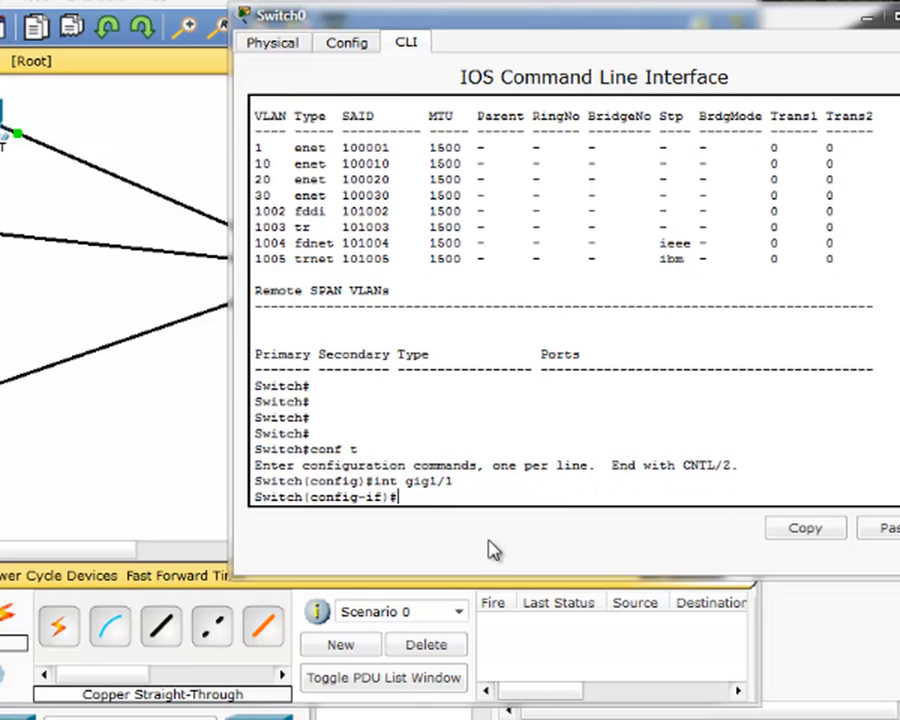
{"action": "type", "text": "sw"}
{"action": "key", "text": "Tab"}
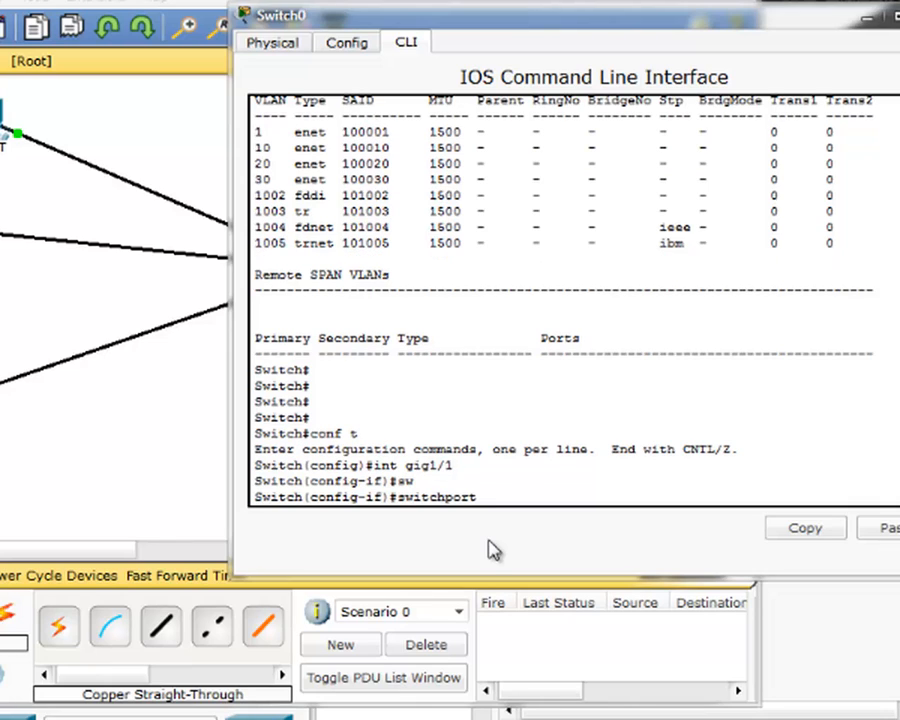
{"action": "type", "text": "mode trunk"}
{"action": "key", "text": "Return"}
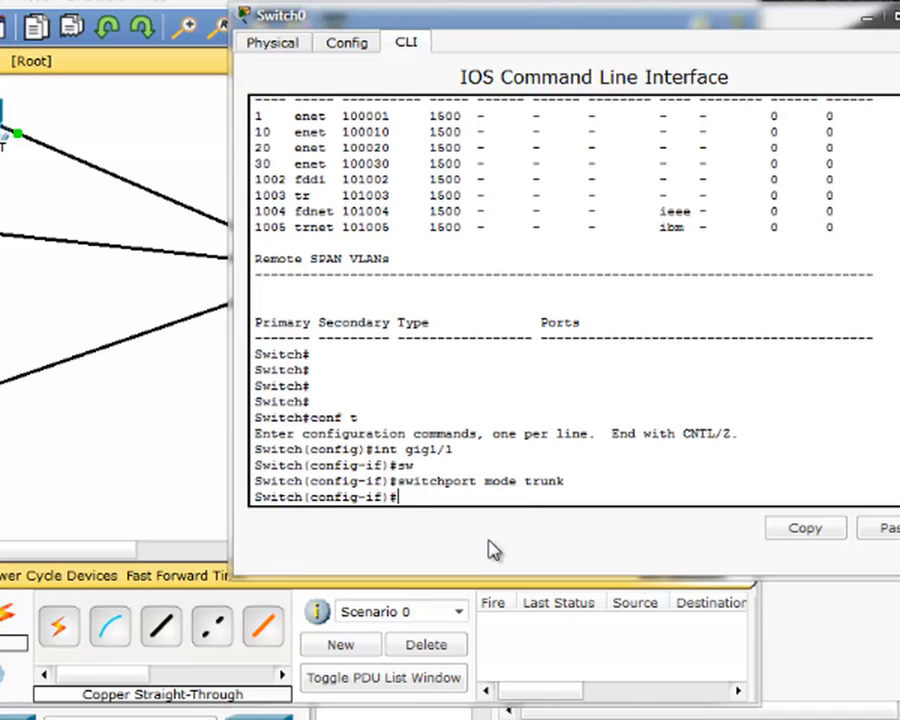
{"action": "type", "text": "no shut"}
{"action": "key", "text": "Return"}
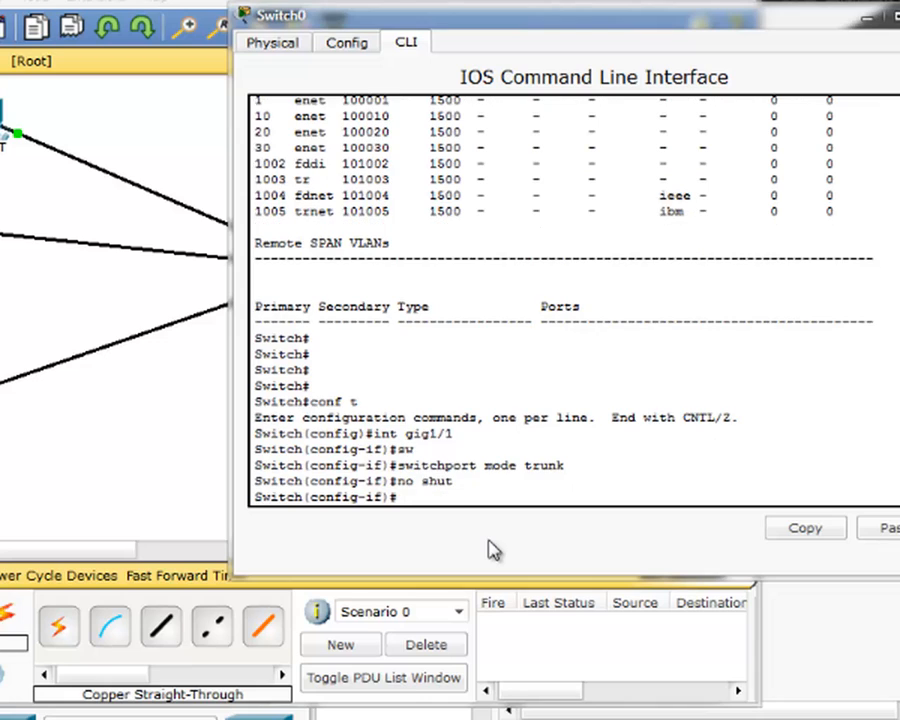
- End Switch0's configuration session and save the running configuration to startup-config
{"action": "type", "text": "end"}
{"action": "key", "text": "Return"}
{"action": "type", "text": "copy run start"}
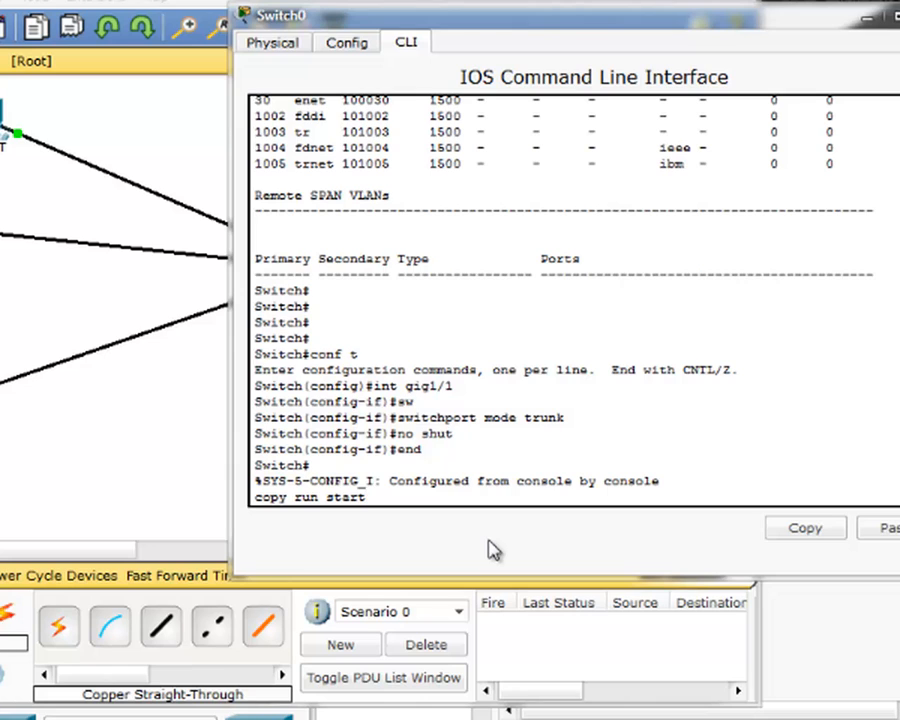
{"action": "key", "text": "Return"}
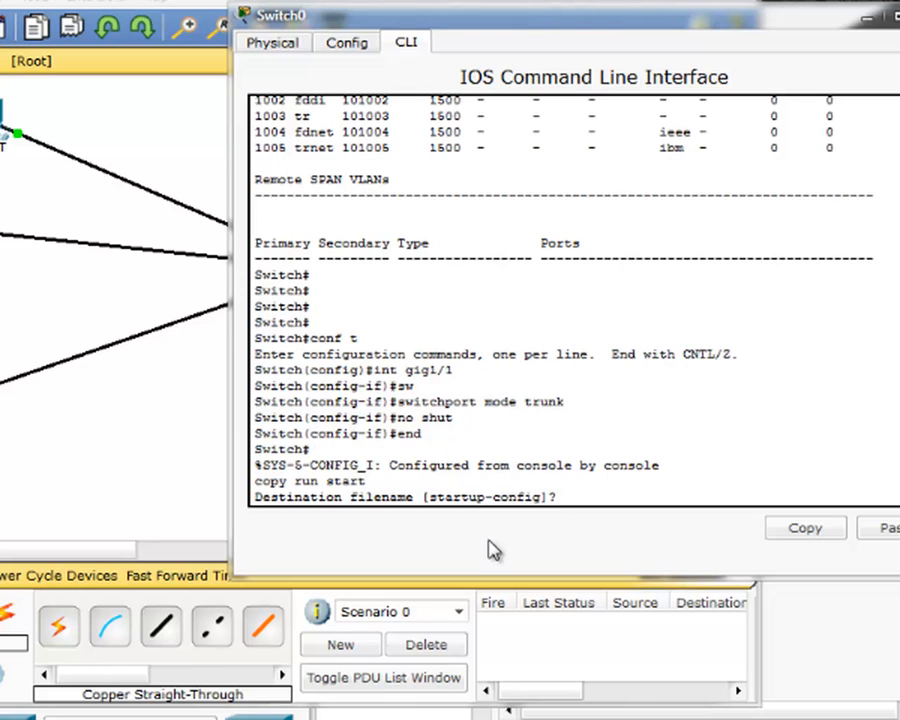
{"action": "key", "text": "Return"}
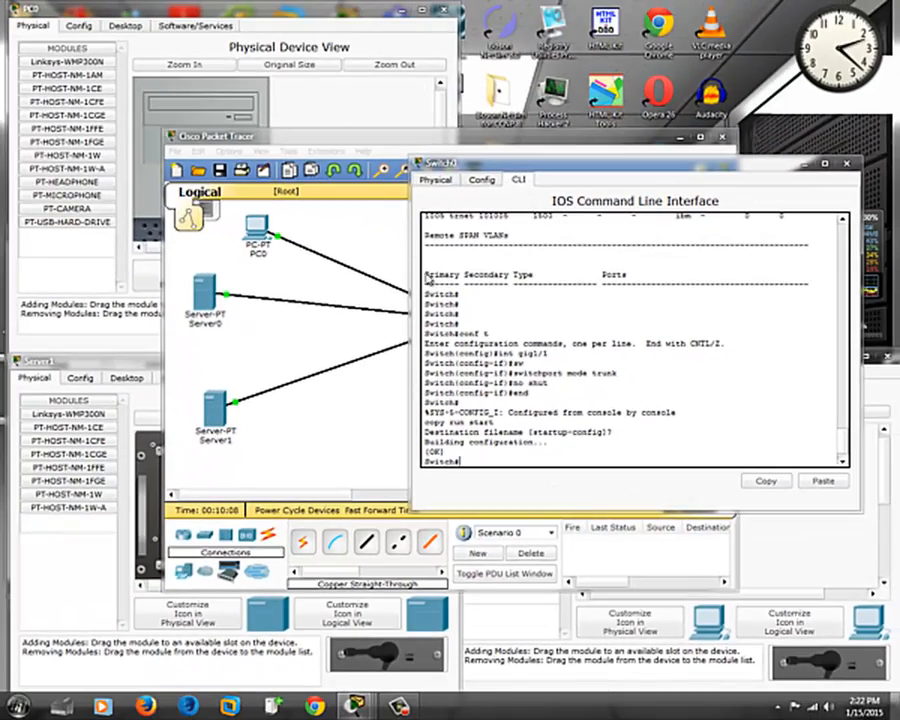
- Open Router0's command line and decline the initial configuration dialog
{"action": "left_click", "coordinate": [335, 424]}
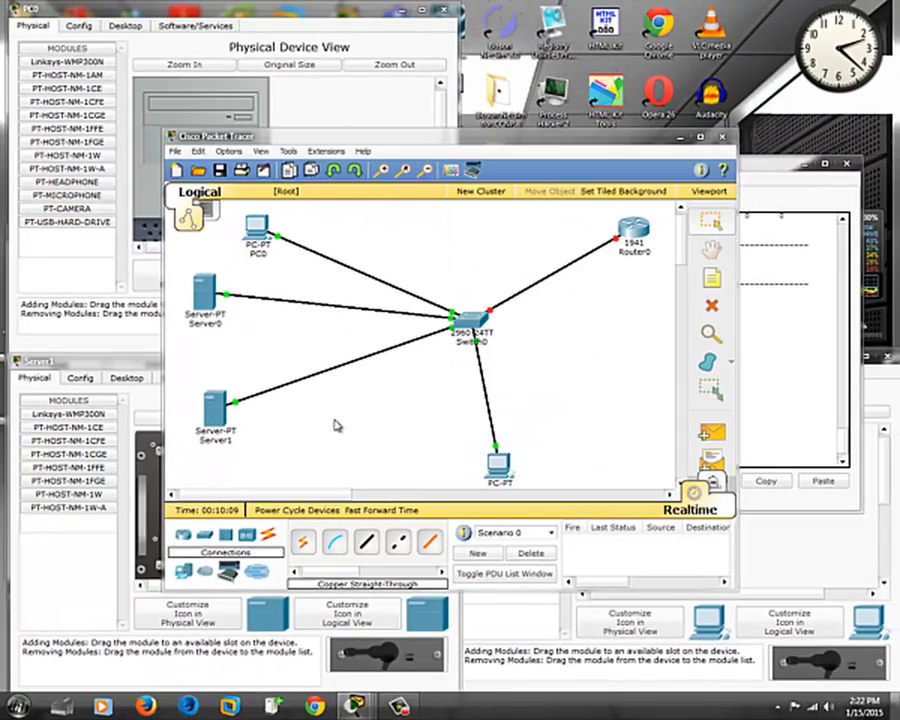
{"action": "left_click", "coordinate": [648, 235]}
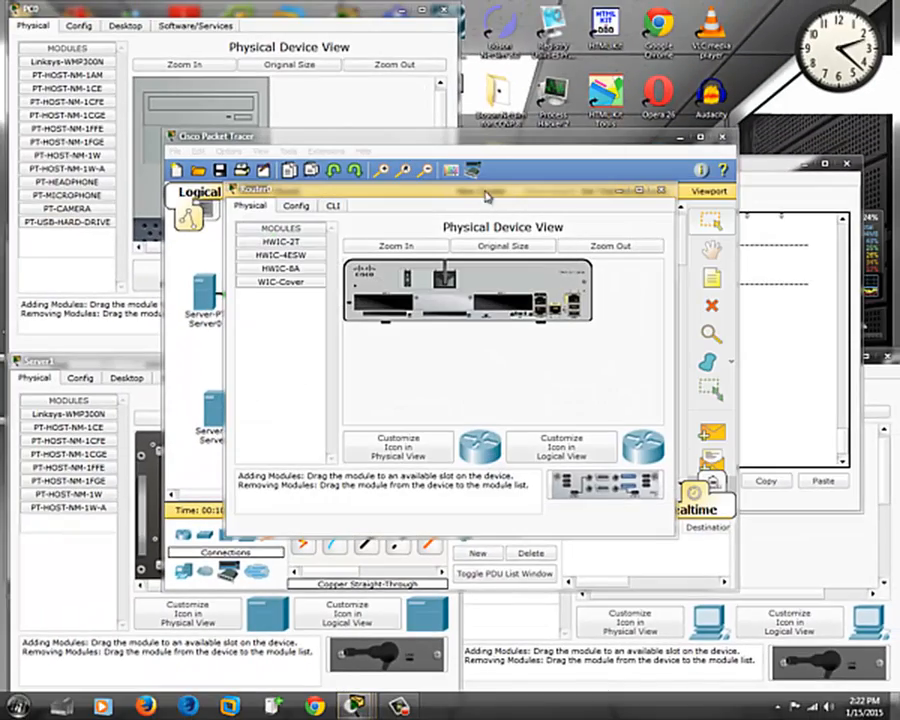
{"action": "left_click_drag", "start_coordinate": [492, 187], "coordinate": [729, 50]}
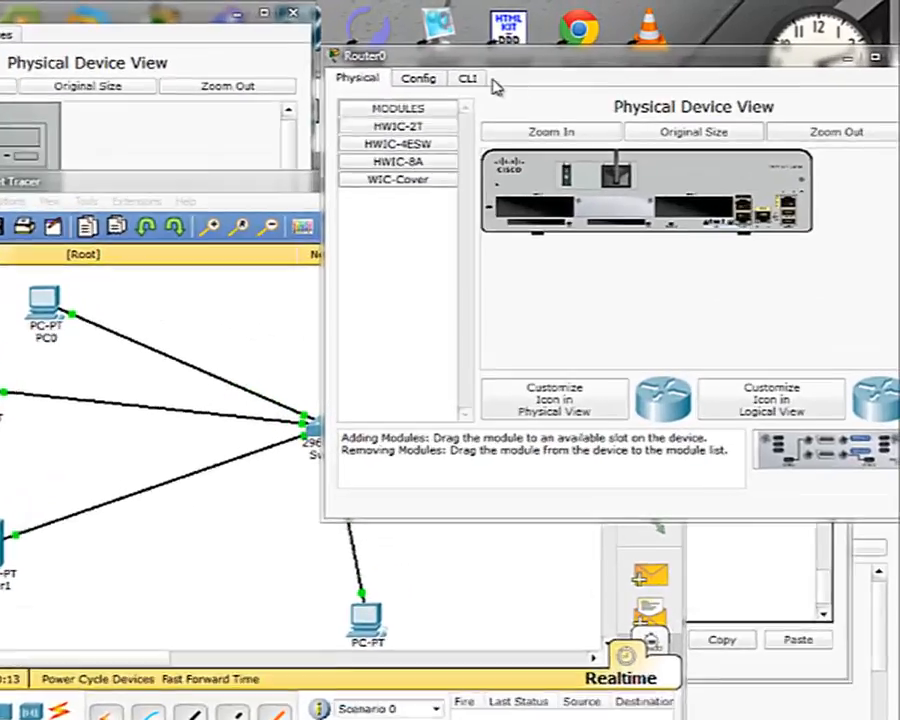
{"action": "left_click", "coordinate": [572, 63]}
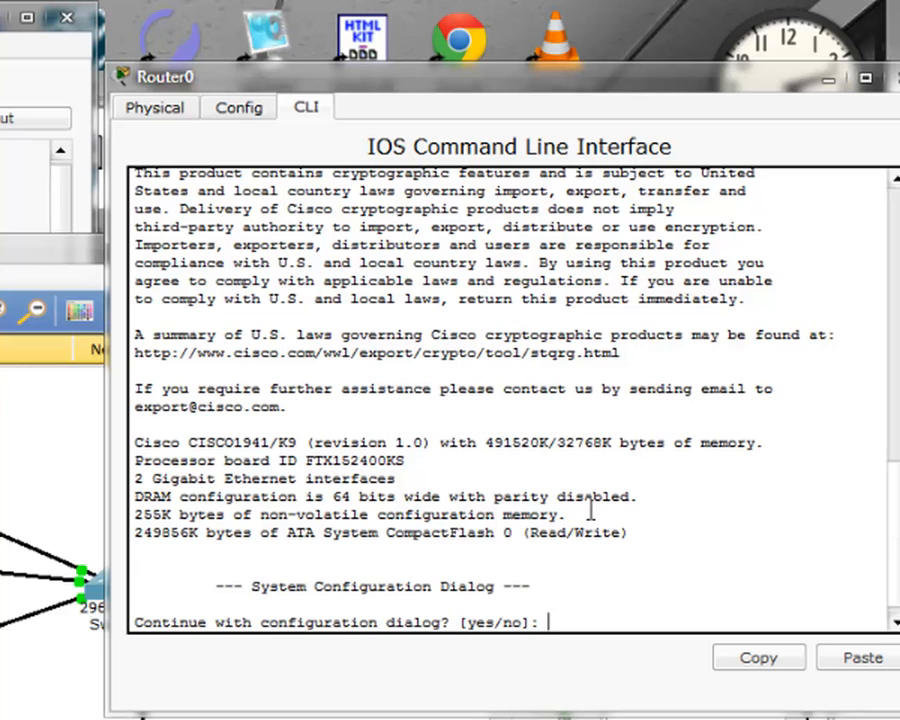
{"action": "type", "text": "n"}
{"action": "key", "text": "Return"}
{"action": "key", "text": "Return"}
{"action": "key", "text": "Return"}
{"action": "key", "text": "Return"}
{"action": "key", "text": "Return"}
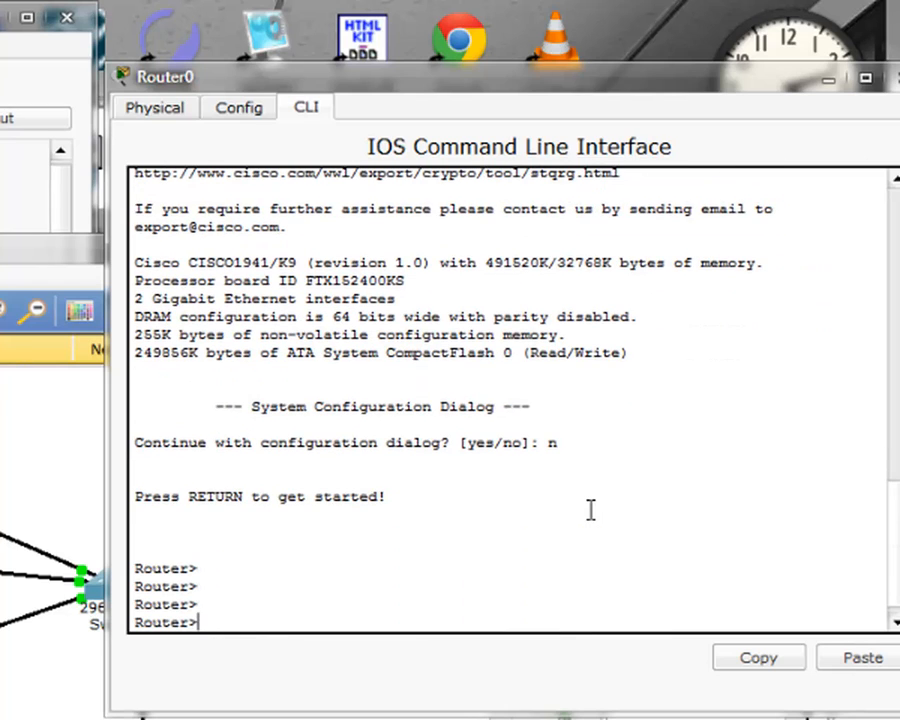
- Enter privileged mode on Router0 and go into global configuration mode
{"action": "type", "text": "enable"}
{"action": "key", "text": "Return"}
{"action": "type", "text": "conf"}
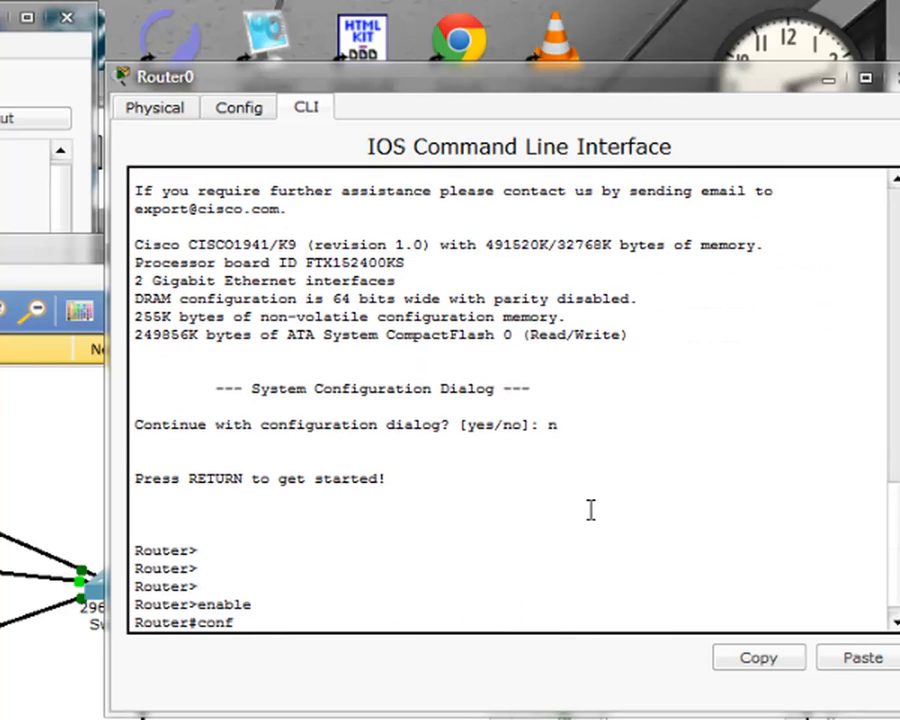
{"action": "type", "text": " t"}
{"action": "key", "text": "Return"}
{"action": "key", "text": "Return"}
{"action": "key", "text": "Return"}
{"action": "key", "text": "Return"}
{"action": "key", "text": "Return"}
{"action": "key", "text": "Return"}
{"action": "key", "text": "Return"}
{"action": "key", "text": "Return"}
{"action": "key", "text": "Return"}
{"action": "key", "text": "Return"}
{"action": "key", "text": "Return"}
{"action": "key", "text": "Return"}
{"action": "key", "text": "Return"}
{"action": "key", "text": "Return"}
{"action": "key", "text": "Return"}
{"action": "key", "text": "Return"}
{"action": "key", "text": "Return"}
{"action": "key", "text": "Return"}
{"action": "key", "text": "Return"}
{"action": "key", "text": "Return"}
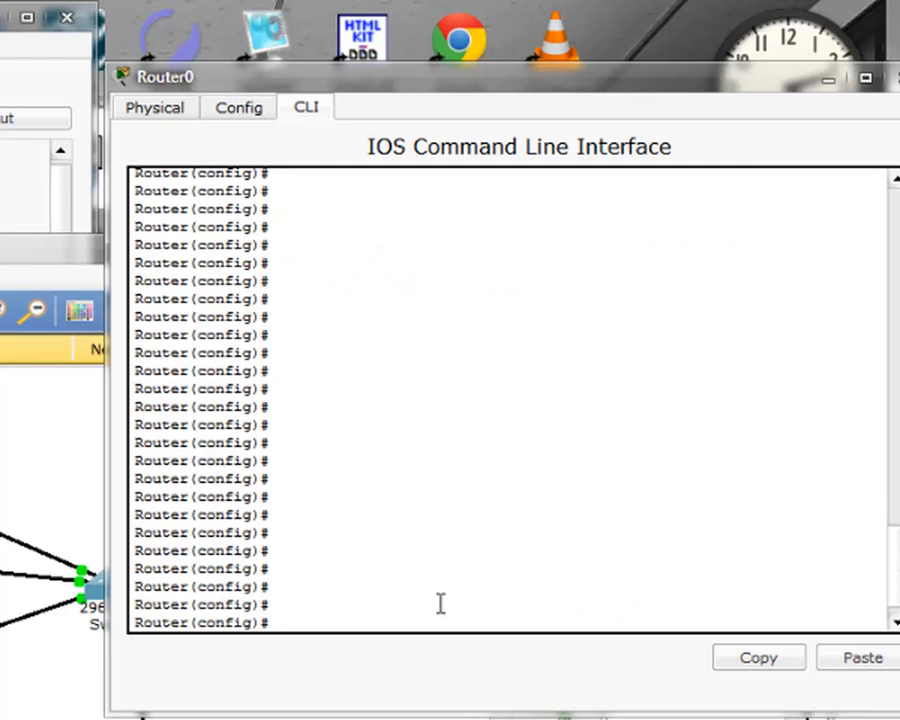
- Enable Router0 interface gig 0/0 with no shut
{"action": "type", "text": "int gig 0/0"}
{"action": "key", "text": "Return"}
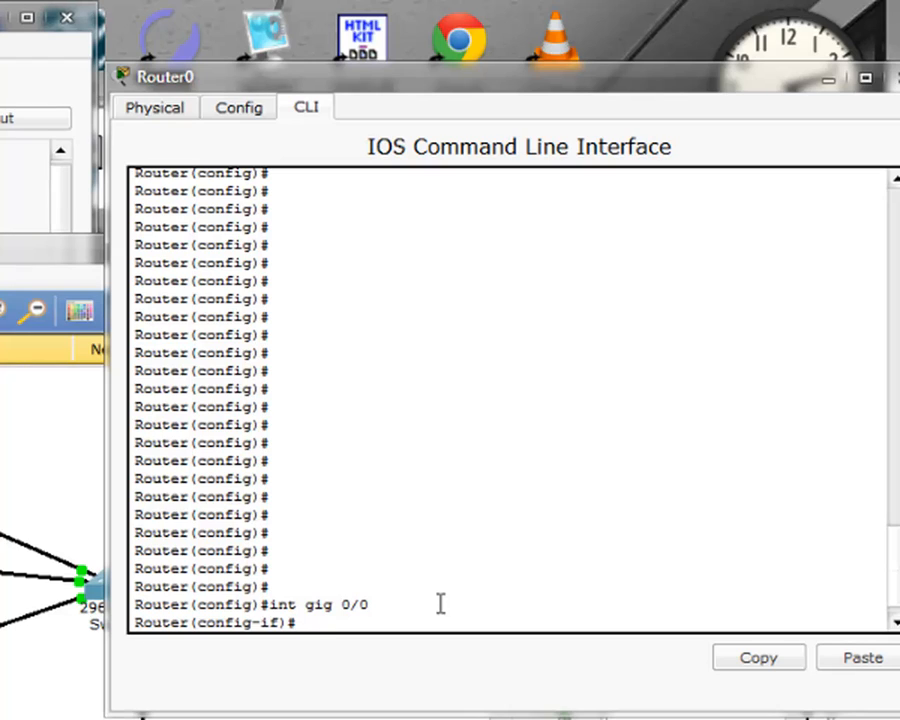
{"action": "type", "text": "no shut"}
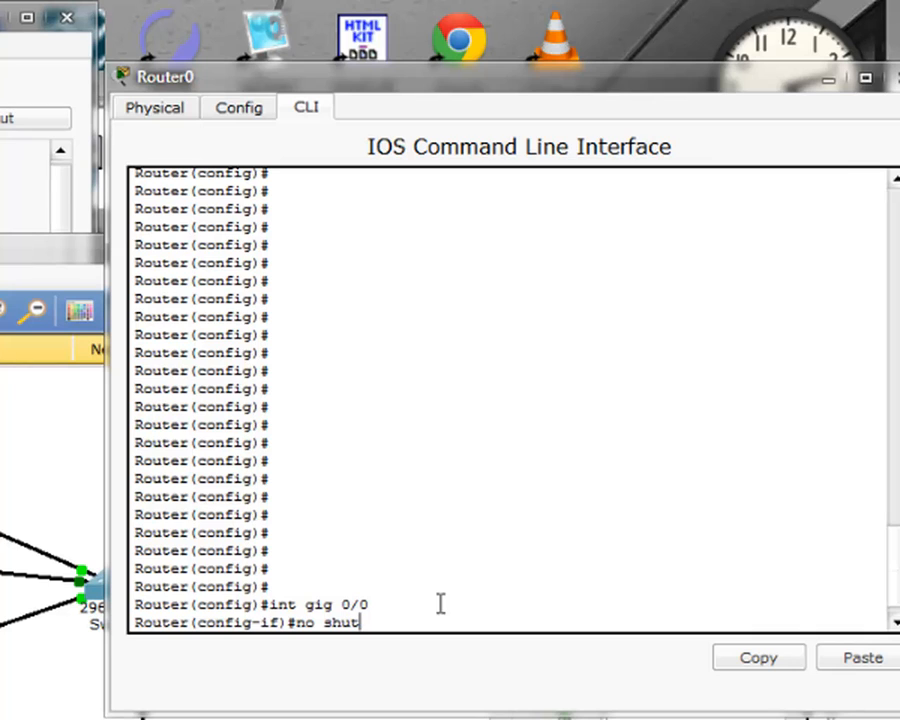
{"action": "left_click_drag", "start_coordinate": [368, 93], "coordinate": [500, 74]}
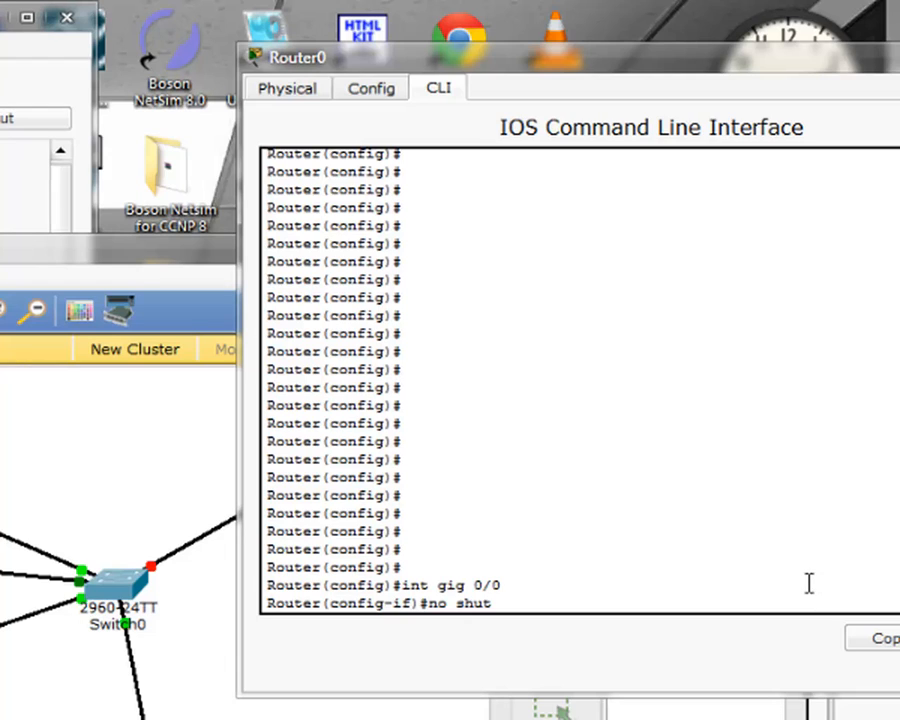
{"action": "key", "text": "Return"}
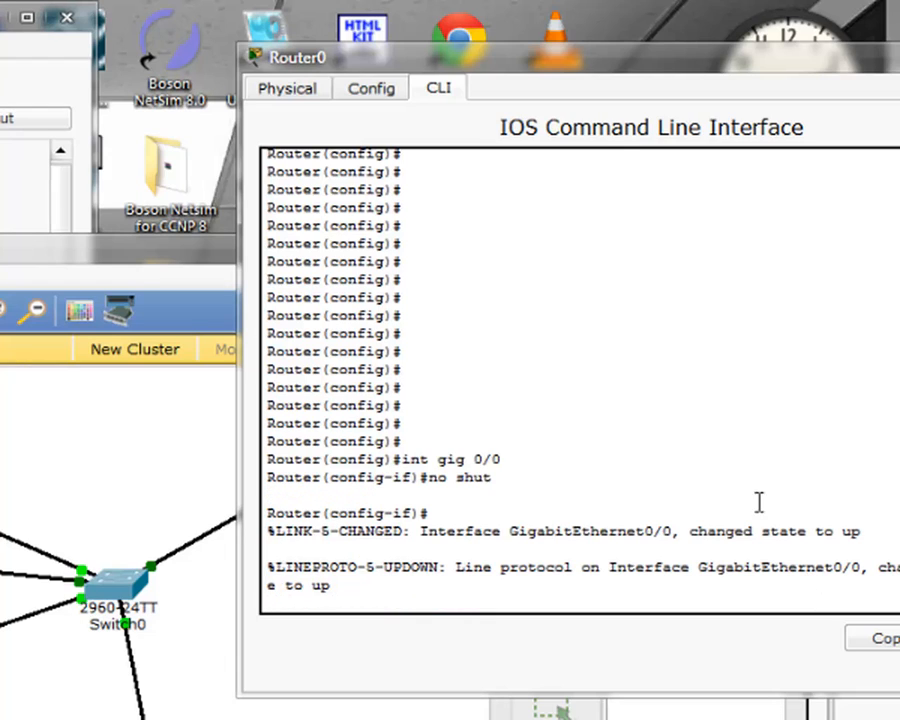
{"action": "left_click_drag", "start_coordinate": [616, 75], "coordinate": [461, 46]}
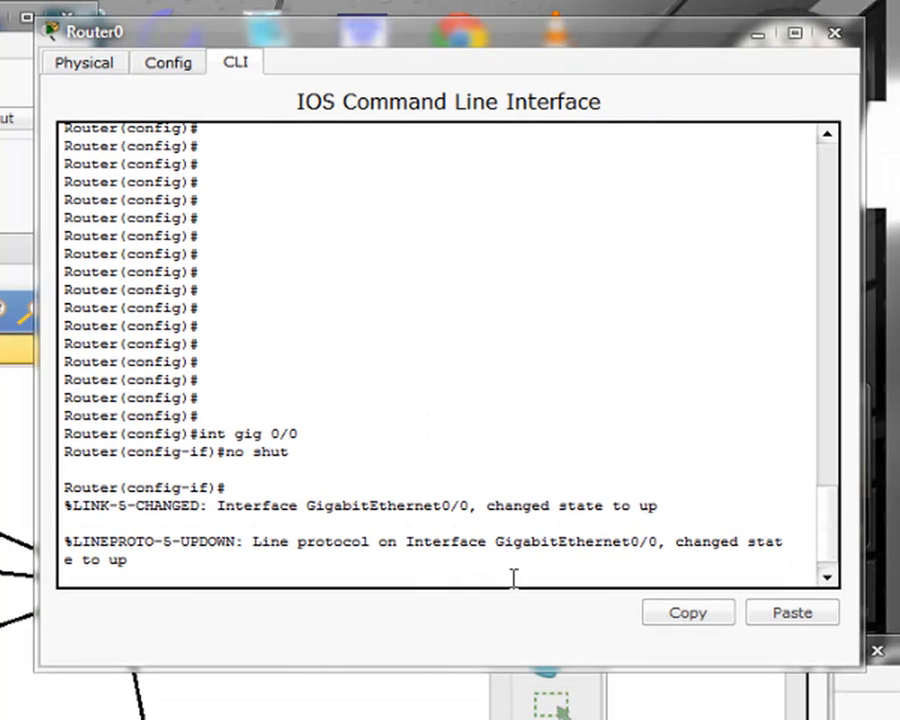
- Create subinterface gig0/0.1 on Router0
{"action": "key", "text": "Return"}
{"action": "key", "text": "Return"}
{"action": "key", "text": "Return"}
{"action": "key", "text": "Return"}
{"action": "key", "text": "Return"}
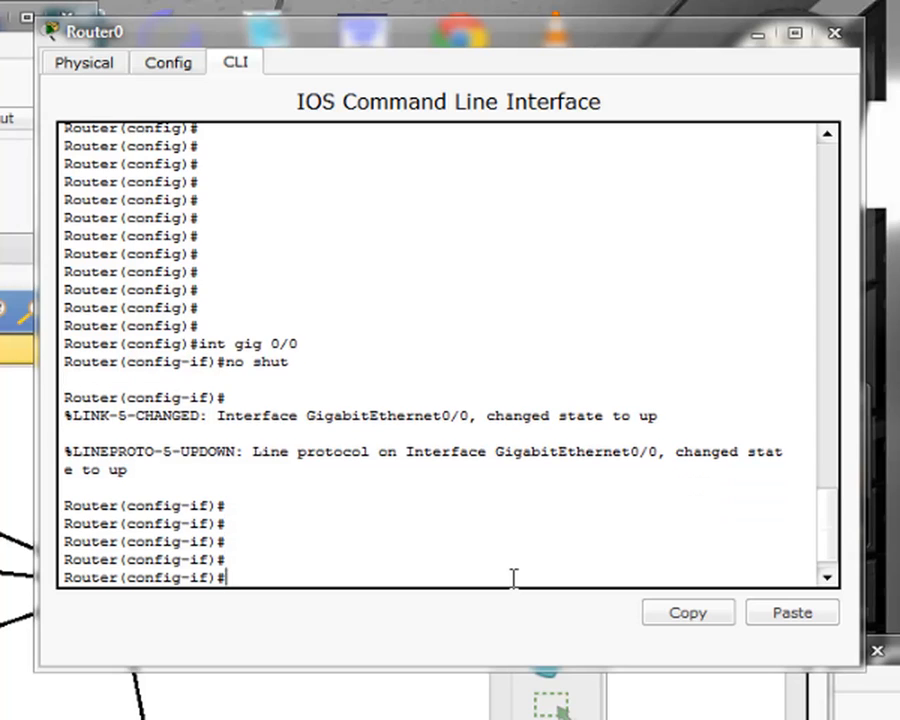
{"action": "type", "text": "int gig"}
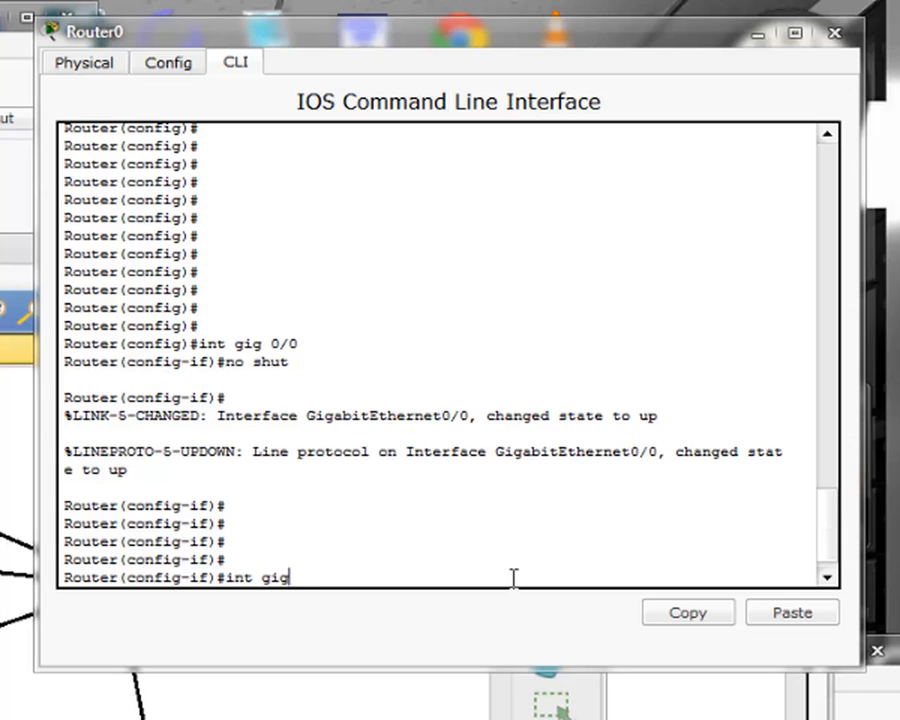
{"action": "type", "text": "0/0.1"}
{"action": "key", "text": "Return"}
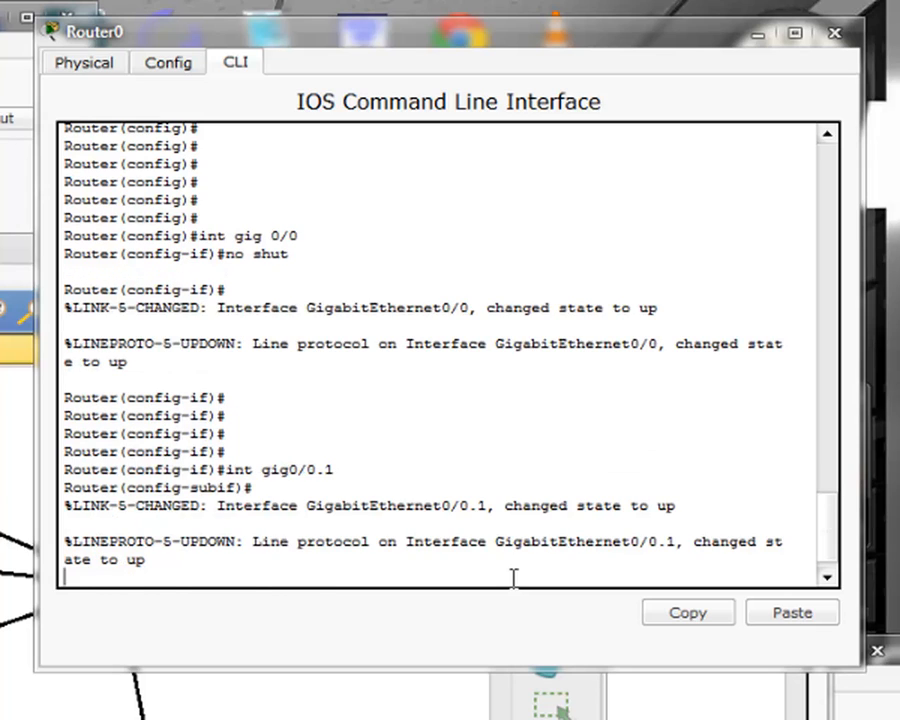
{"action": "key", "text": "Return"}
{"action": "key", "text": "Return"}
{"action": "key", "text": "Return"}
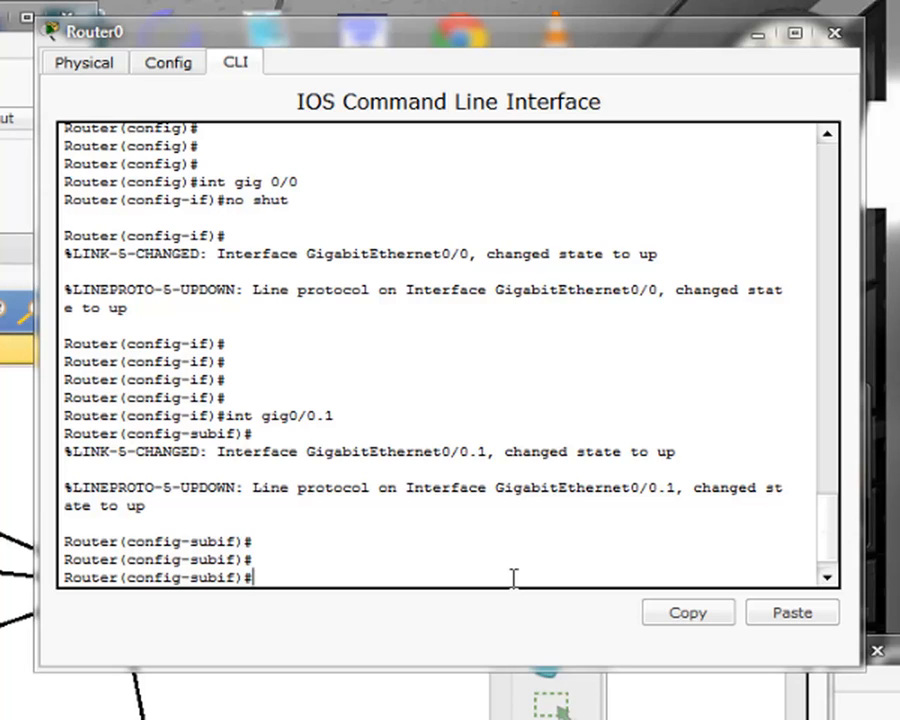
- Try to assign IP address 192.168.1.1 with mask 255.255.255.0 to subinterface gig0/0.1
{"action": "type", "text": "ip add"}
{"action": "key", "text": "Tab"}
{"action": "type", "text": "192.16"}
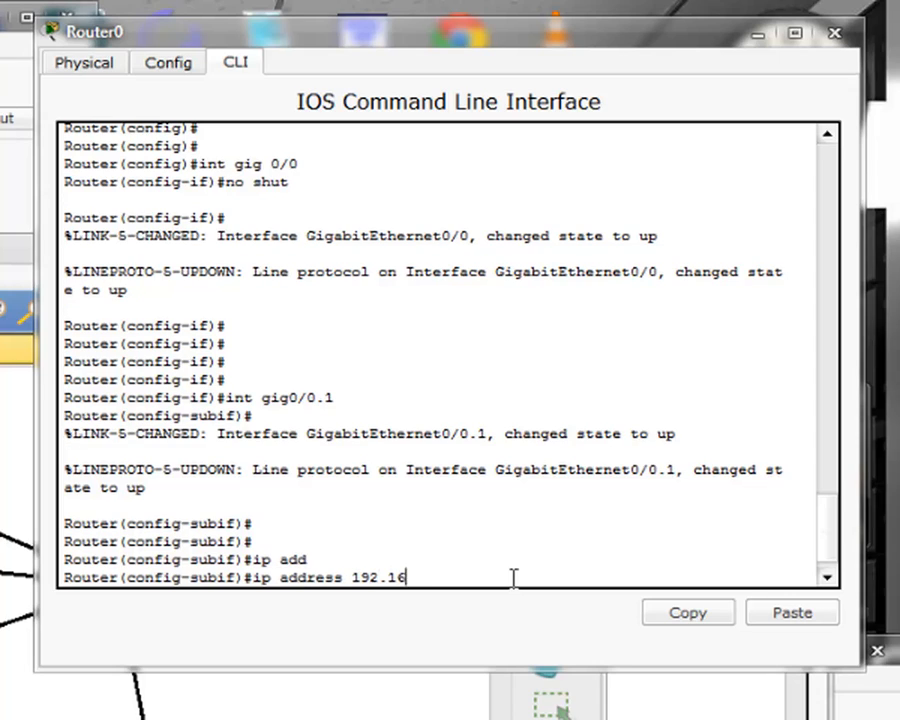
{"action": "type", "text": "8.1.1 255.255.255.0"}
{"action": "key", "text": "Return"}
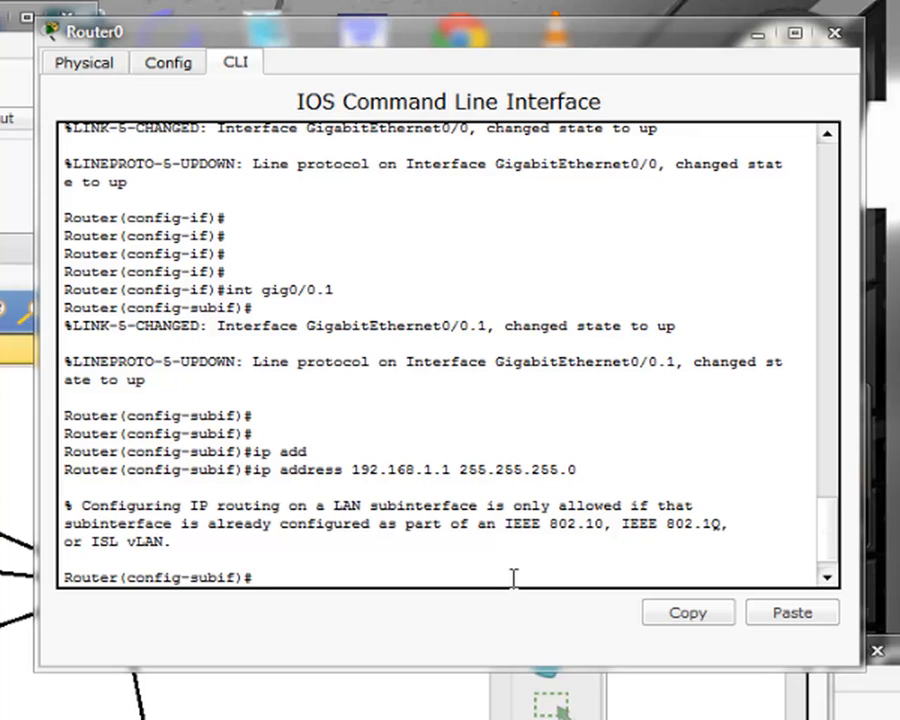
- Set dot1Q encapsulation for VLAN 10 on Router0 subinterface gig0/0.1
{"action": "type", "text": "en"}
{"action": "key", "text": "Tab"}
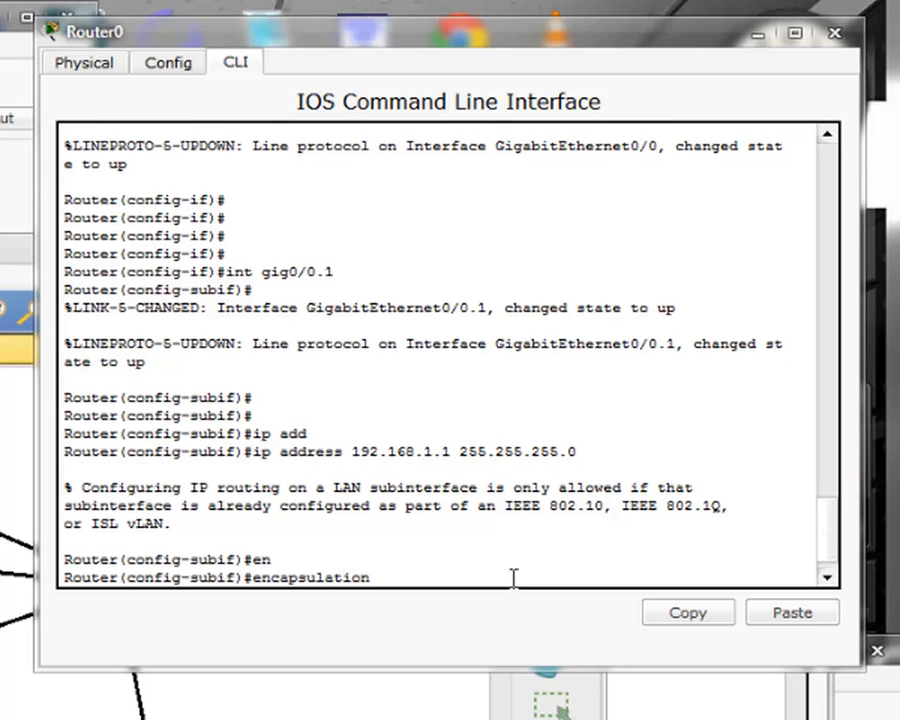
{"action": "type", "text": "dot"}
{"action": "key", "text": "Tab"}
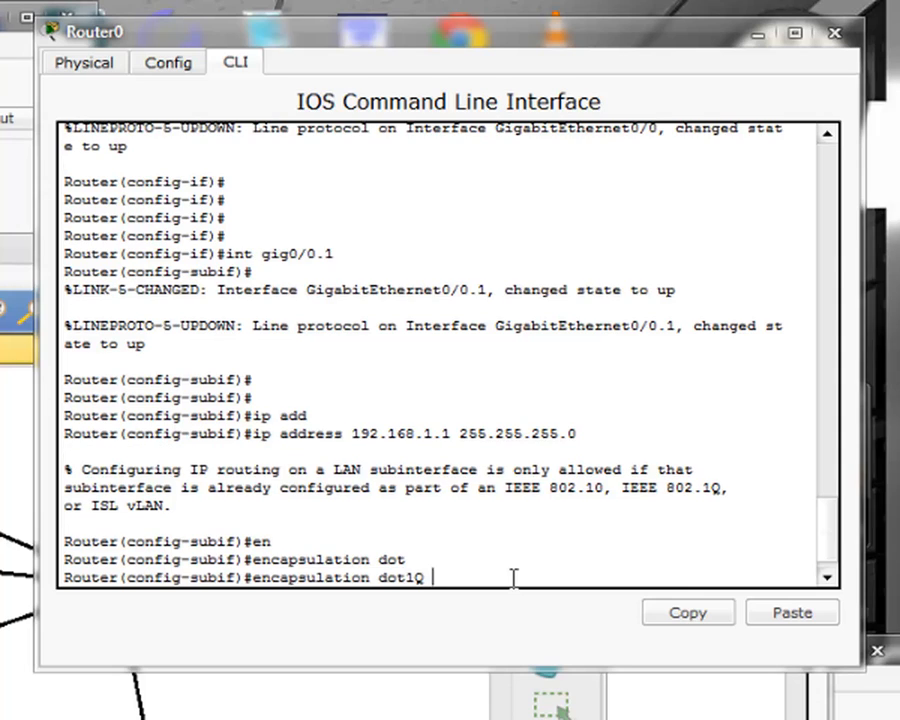
{"action": "type", "text": "10"}
{"action": "key", "text": "Return"}
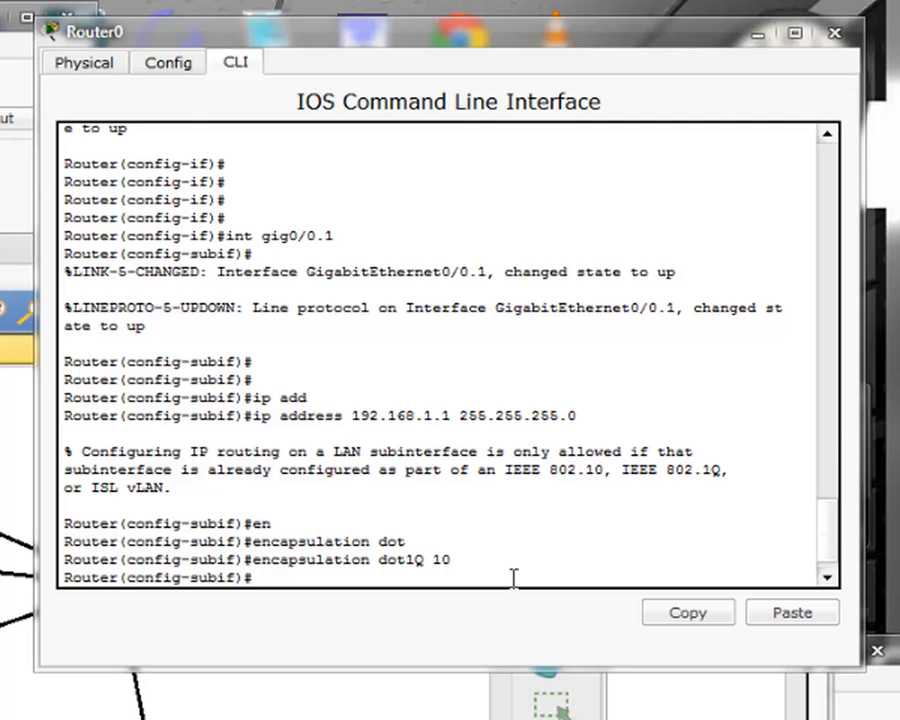
{"action": "type", "text": "ip"}
{"action": "key", "text": "Return"}
{"action": "key", "text": "Return"}
{"action": "key", "text": "Return"}
{"action": "key", "text": "Return"}
{"action": "key", "text": "Return"}
{"action": "key", "text": "Return"}
{"action": "key", "text": "Return"}
{"action": "key", "text": "Return"}
{"action": "key", "text": "Return"}
{"action": "key", "text": "Return"}
{"action": "key", "text": "Return"}
{"action": "key", "text": "Return"}
{"action": "key", "text": "Return"}
{"action": "key", "text": "Return"}
{"action": "key", "text": "Return"}
{"action": "key", "text": "Return"}
{"action": "key", "text": "Return"}
{"action": "key", "text": "Return"}
{"action": "key", "text": "Return"}
{"action": "key", "text": "Return"}
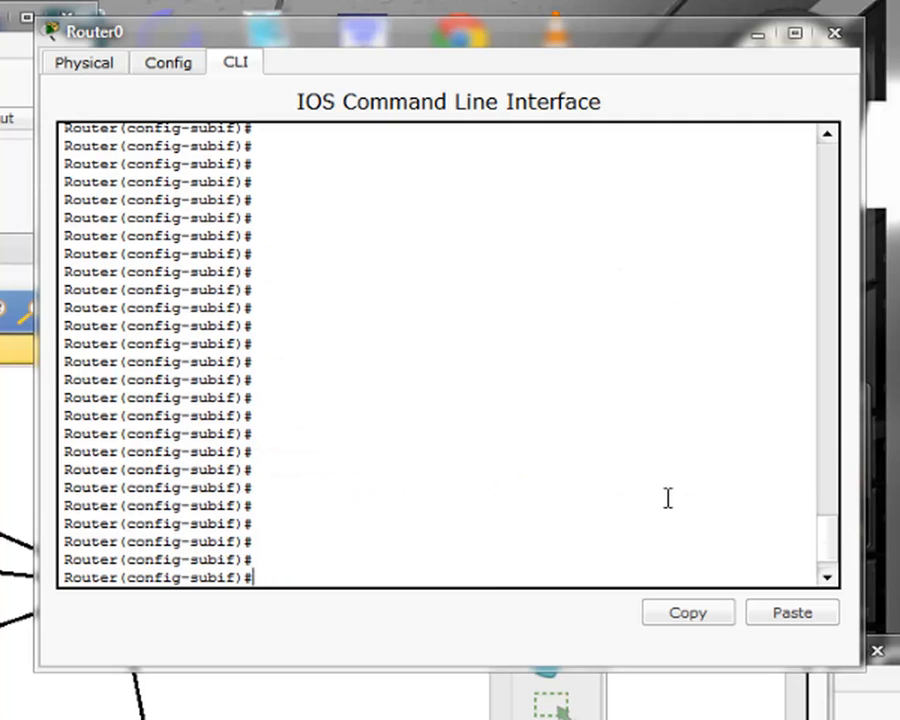
- Assign IP address 192.168.1.1 with mask 255.255.255.0 to Router0 subinterface gig0/0.1
{"action": "type", "text": "ip add"}
{"action": "key", "text": "Tab"}
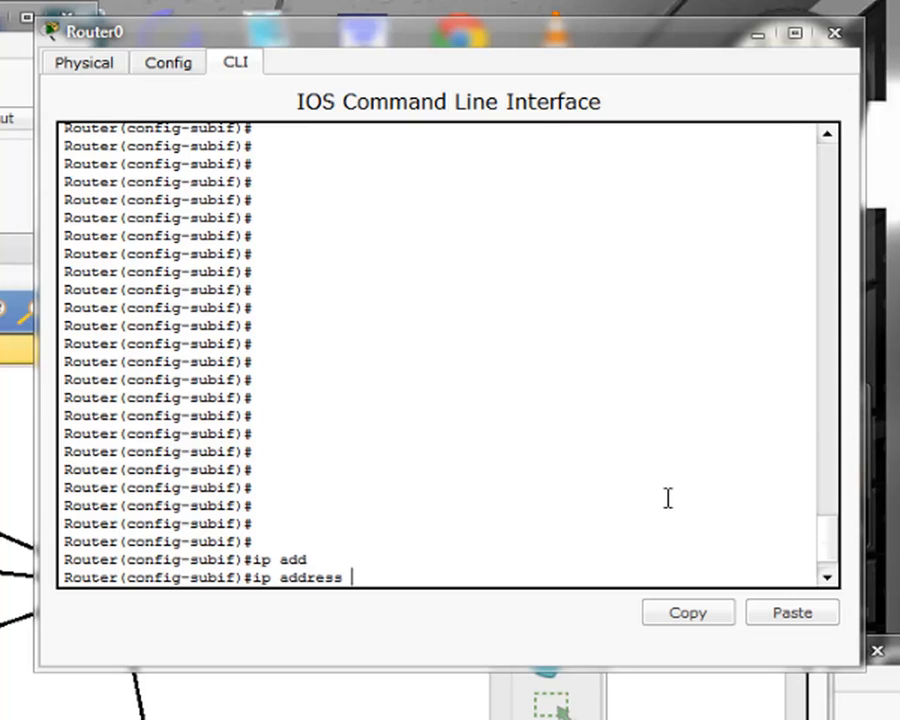
{"action": "type", "text": "192.168.1.1"}
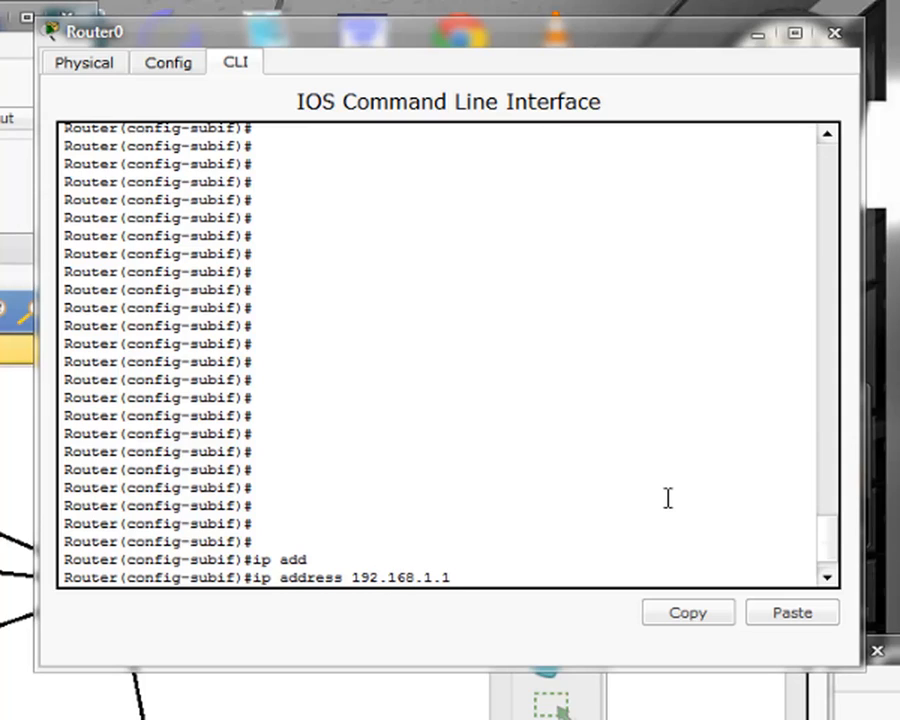
{"action": "type", "text": " 255.255."}
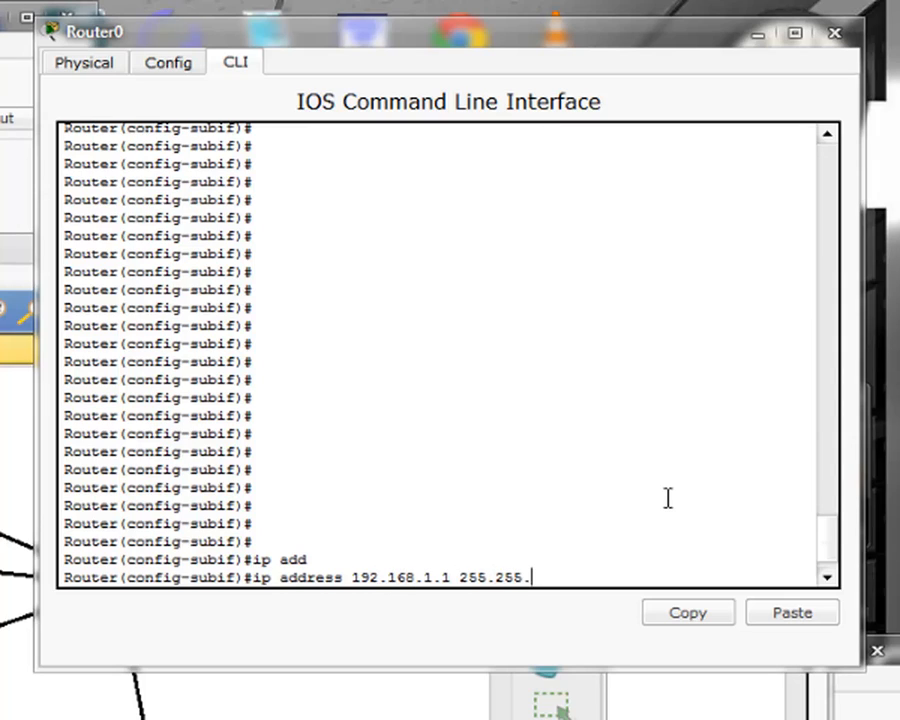
{"action": "type", "text": "255.0"}
{"action": "key", "text": "Return"}
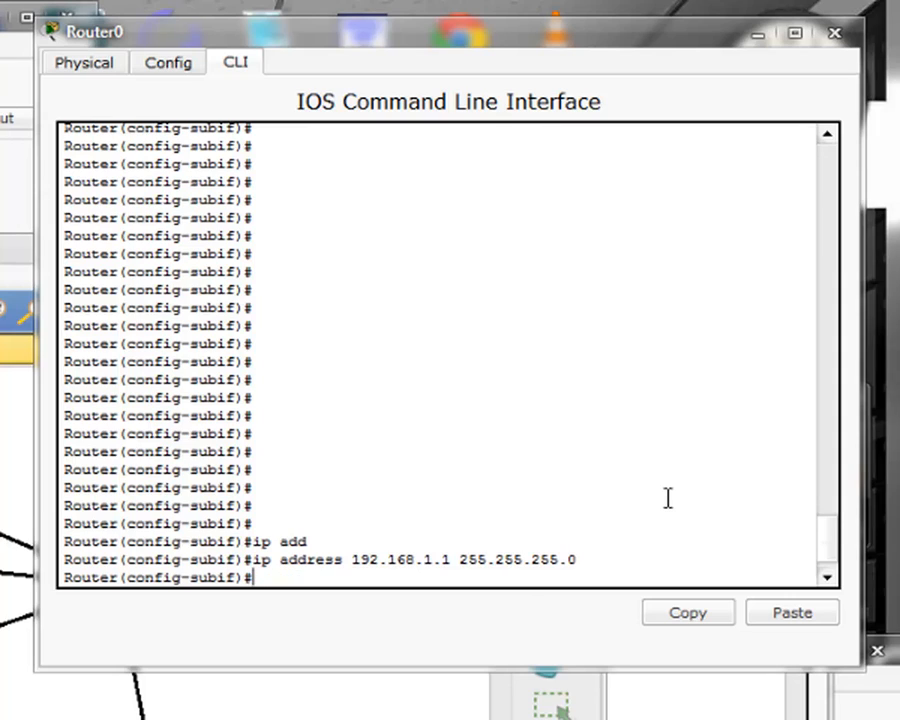
- Create subinterface gig0/0.2 on Router0 and set its encapsulation to dot1Q for VLAN 20
{"action": "type", "text": "int gig0/0.2"}
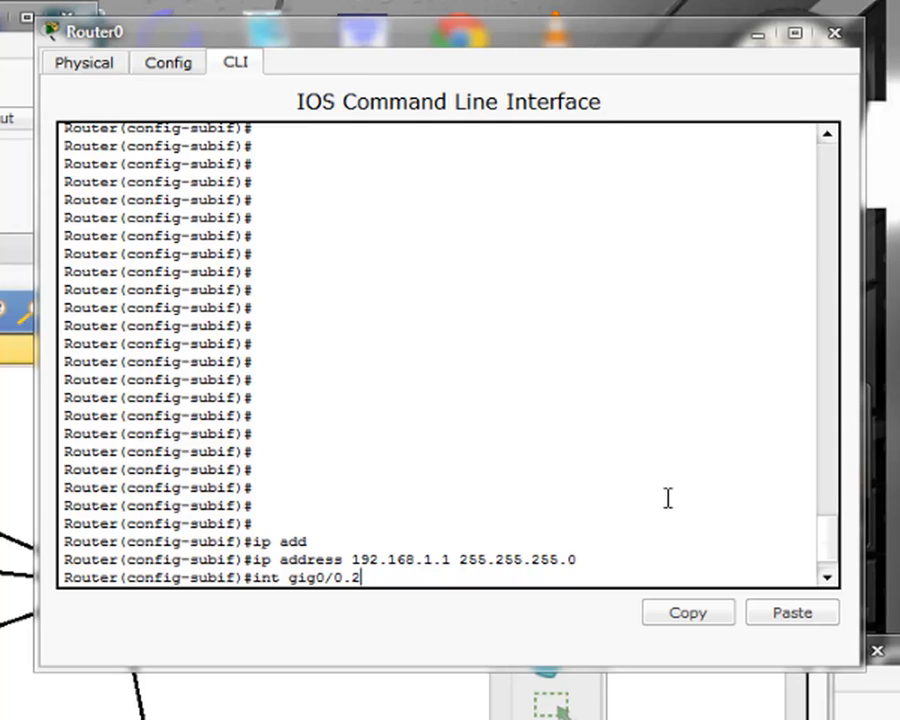
{"action": "key", "text": "Return"}
{"action": "key", "text": "Return"}
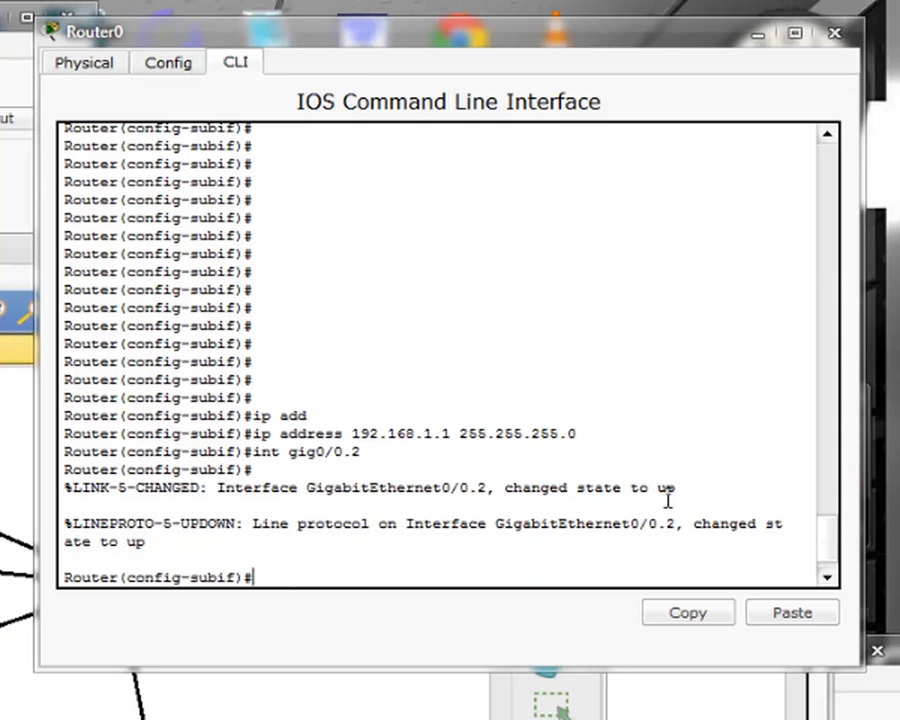
{"action": "key", "text": "Return"}
{"action": "key", "text": "Return"}
{"action": "type", "text": "en"}
{"action": "key", "text": "Tab"}
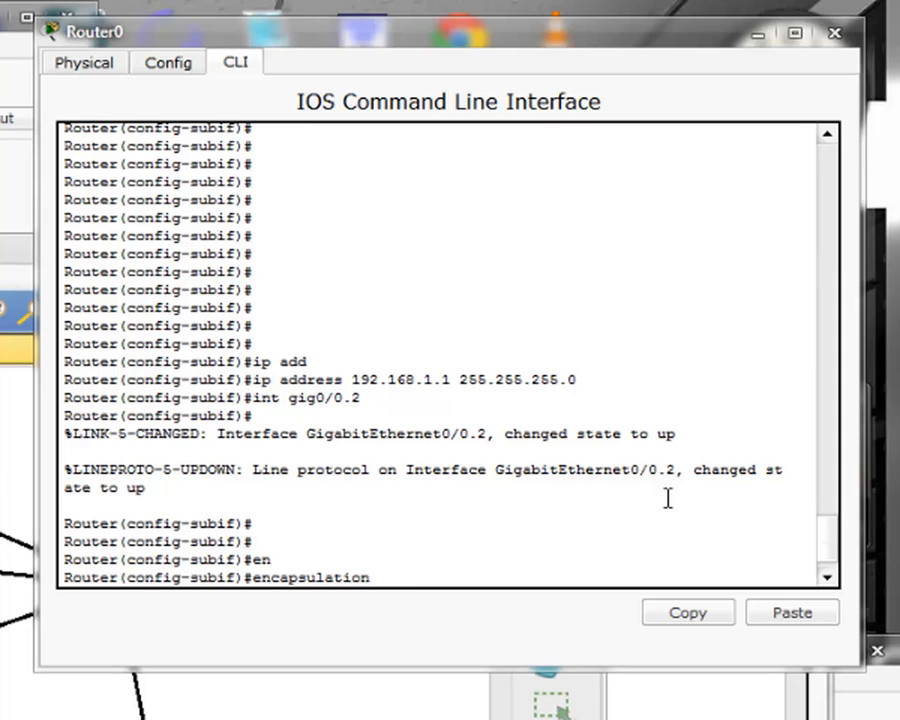
{"action": "type", "text": "dot"}
{"action": "key", "text": "Tab"}
{"action": "type", "text": "20"}
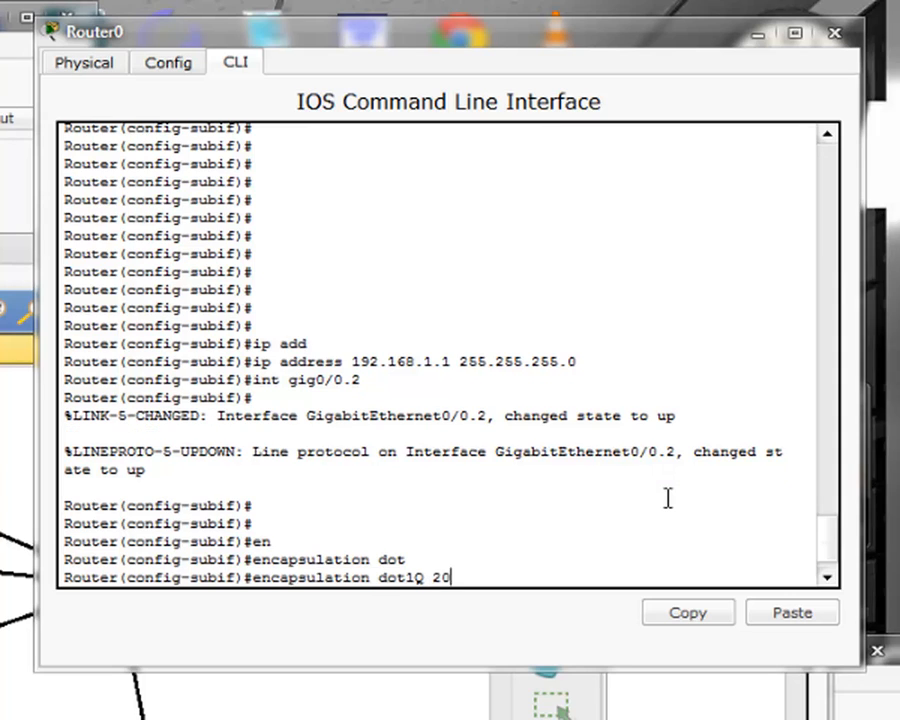
{"action": "key", "text": "Return"}
- Assign IP address 192.168.2.1 with mask 255.255.255.0 to Router0 subinterface gig0/0.2
{"action": "type", "text": "ip add"}
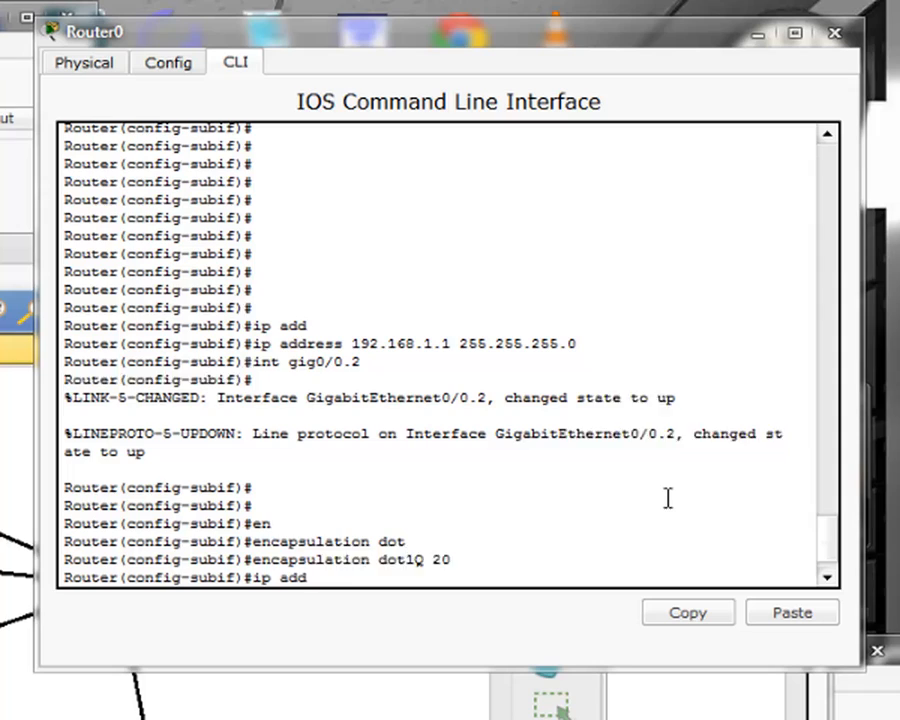
{"action": "key", "text": "Tab"}
{"action": "type", "text": "192.16"}
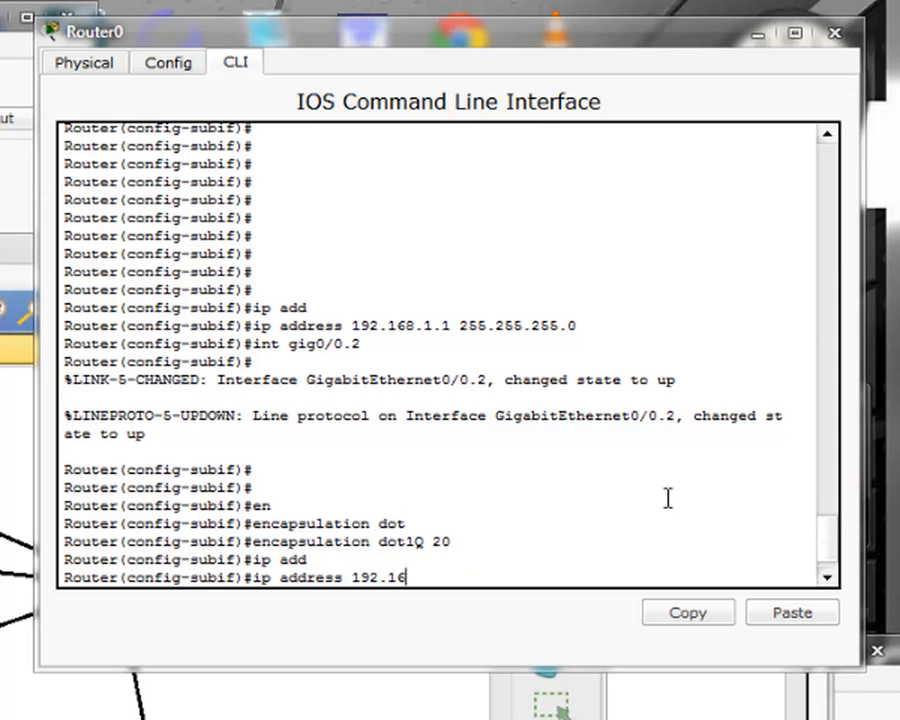
{"action": "type", "text": "8.2.1 255.255.255."}
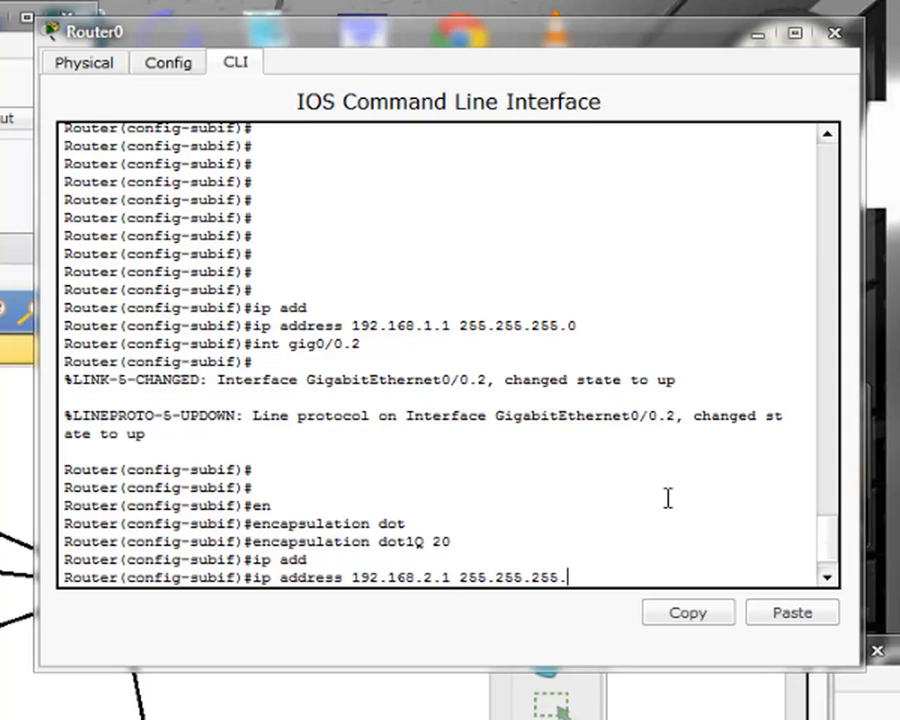
{"action": "type", "text": "0"}
{"action": "key", "text": "Return"}
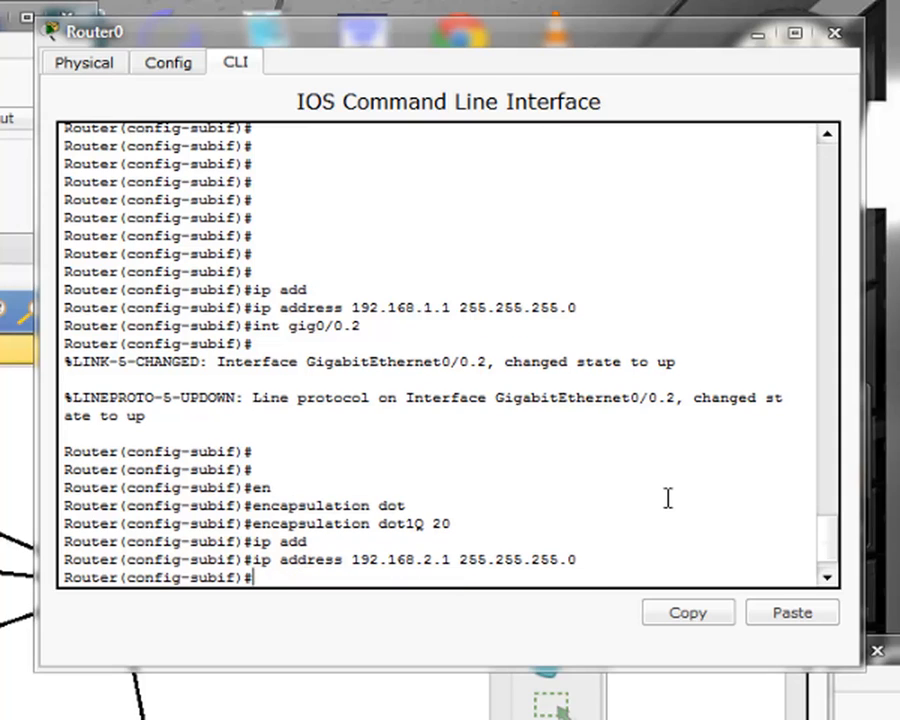
- Create subinterface gig0/0.3 on Router0 and set its encapsulation to dot1Q for VLAN 30
{"action": "type", "text": "int gig0/0.3"}
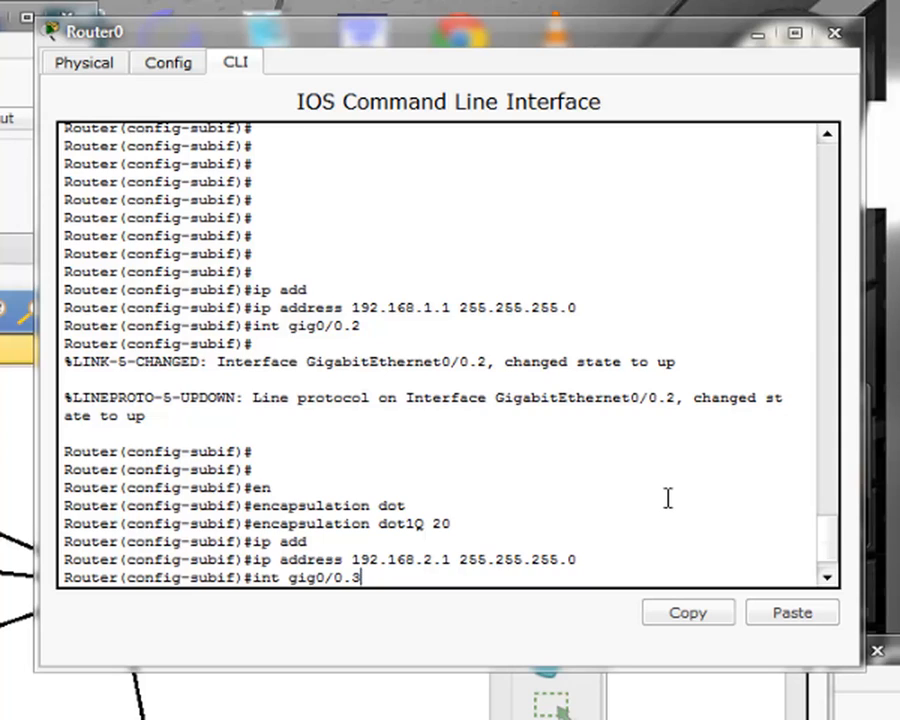
{"action": "key", "text": "Return"}
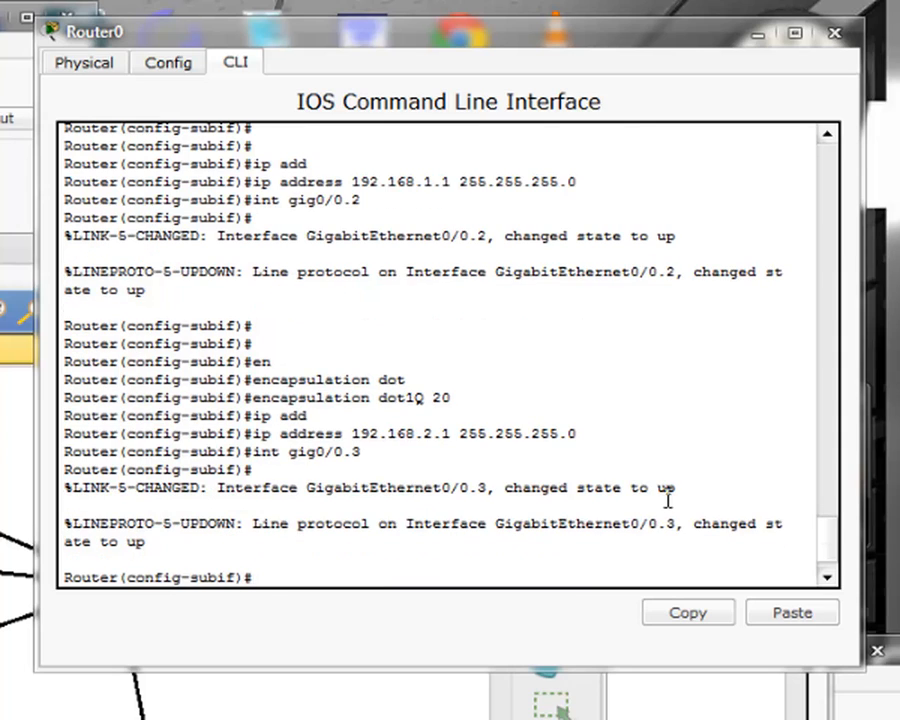
{"action": "type", "text": "en"}
{"action": "key", "text": "Tab"}
{"action": "type", "text": "dot"}
{"action": "key", "text": "Tab"}
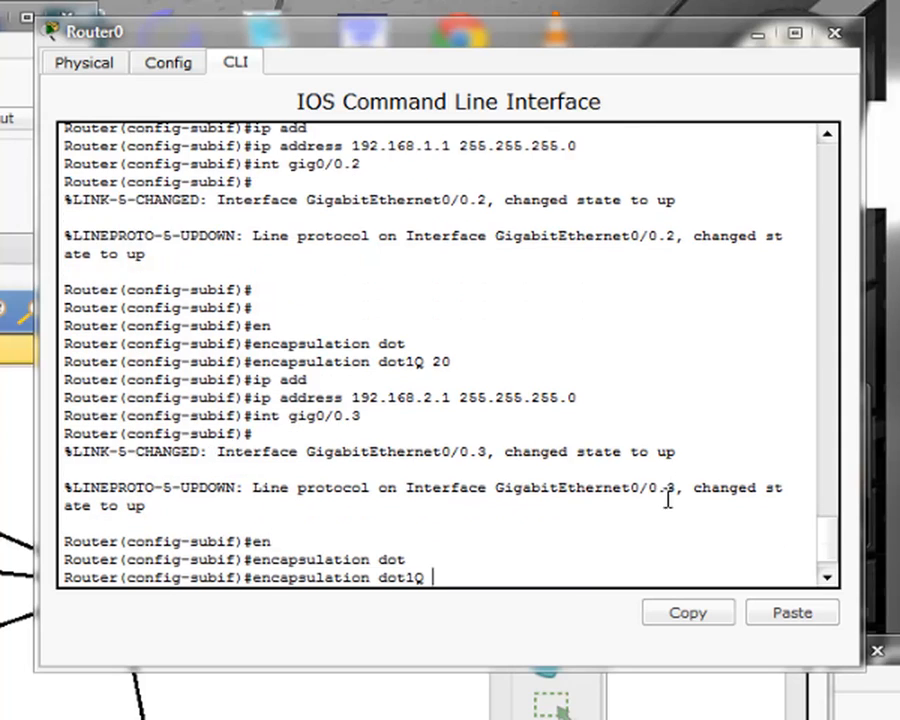
{"action": "type", "text": "30"}
{"action": "key", "text": "Return"}
- Assign IP address 192.168.3.1 with mask 255.255.255.0 to Router0 subinterface gig0/0.3
{"action": "type", "text": "ip add"}
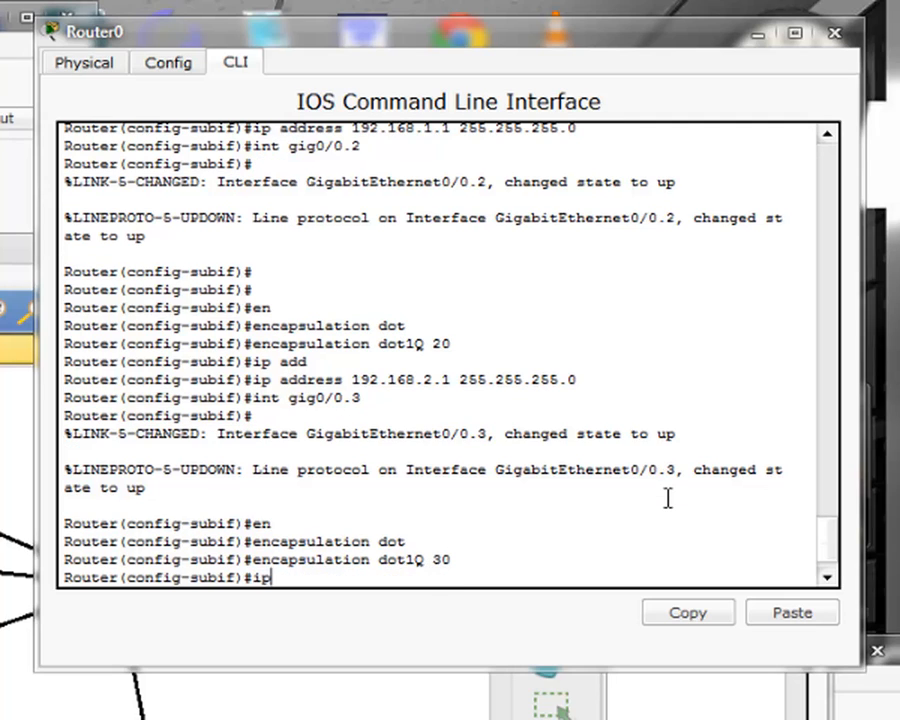
{"action": "key", "text": "Tab"}
{"action": "type", "text": "192"}
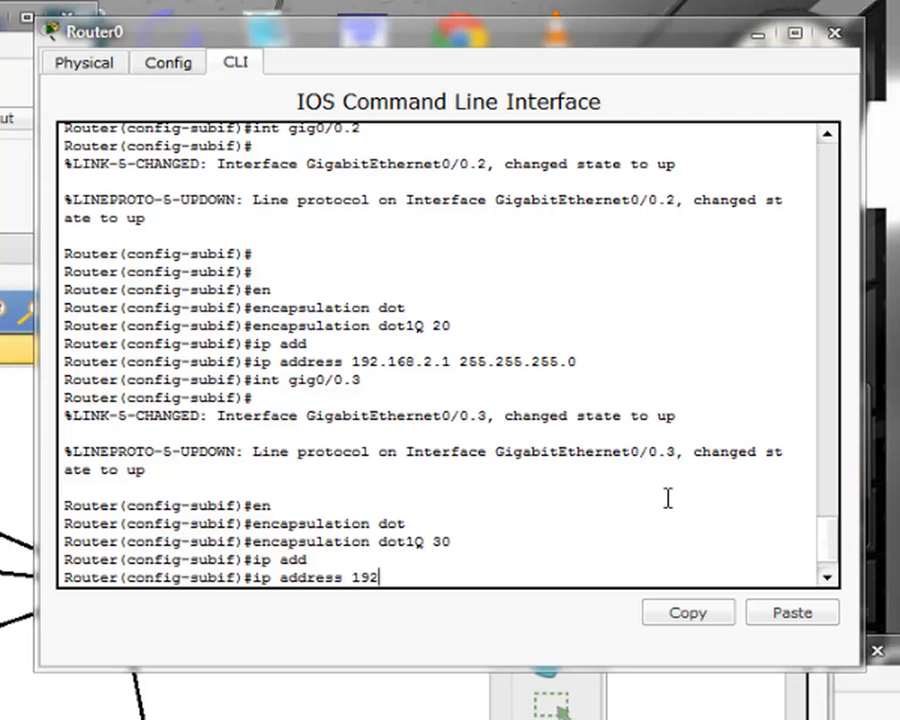
{"action": "type", "text": ".168.3.1 25"}
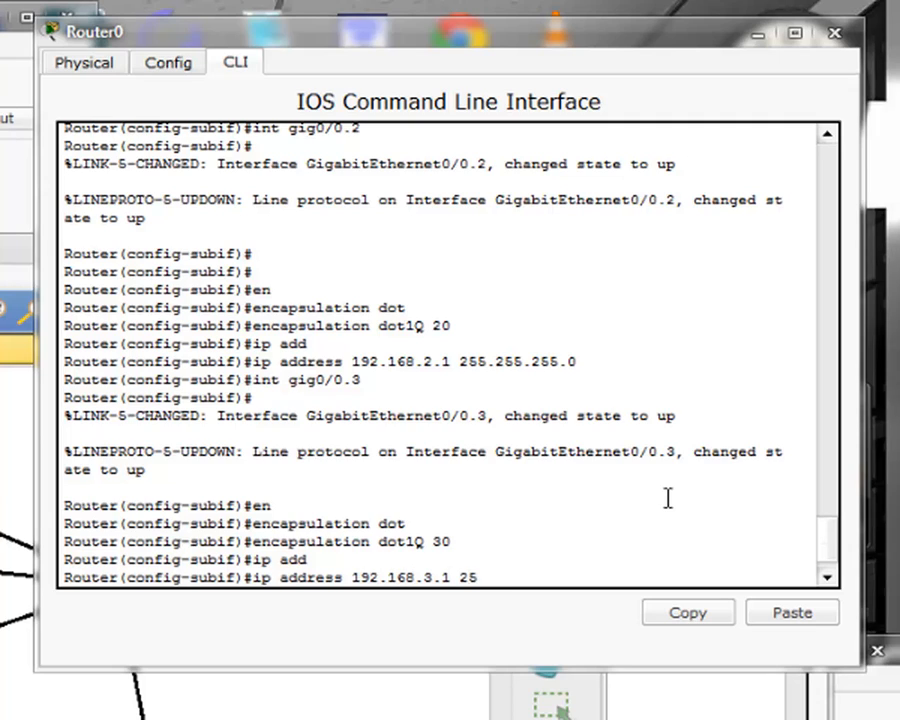
{"action": "type", "text": "5.255.255.0"}
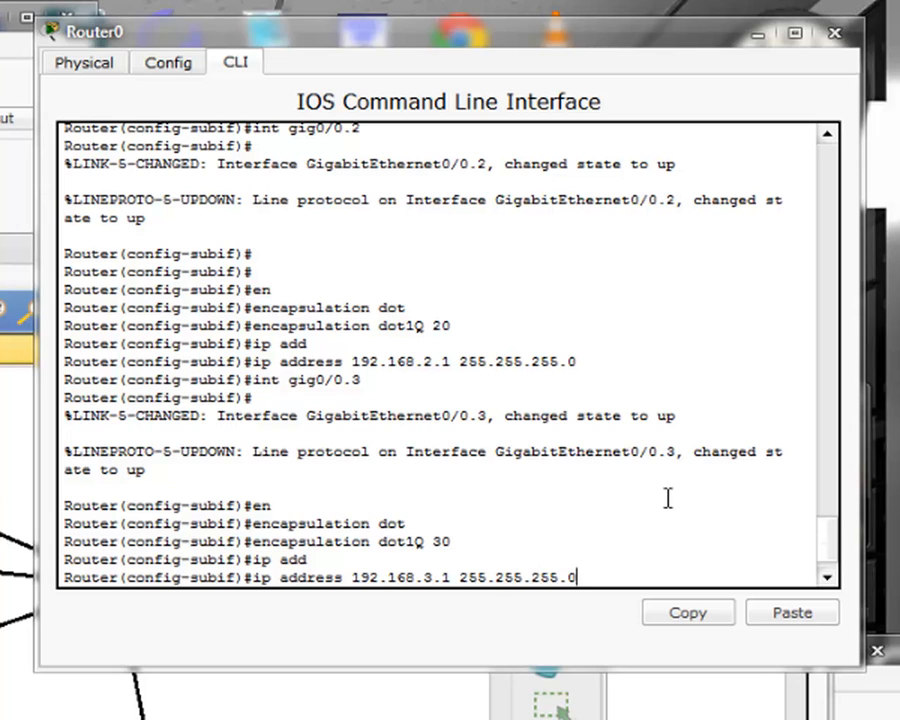
{"action": "key", "text": "Return"}
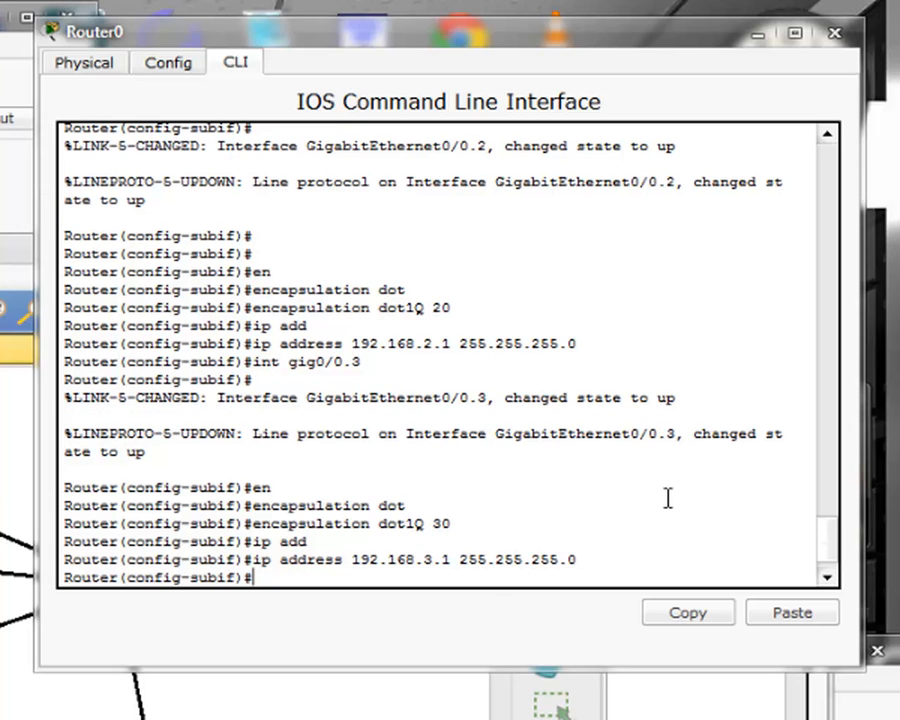
- End subinterface configuration on Router0 and return to privileged mode
{"action": "type", "text": "end"}
{"action": "key", "text": "Return"}
{"action": "key", "text": "Return"}
{"action": "key", "text": "Return"}
{"action": "key", "text": "Return"}
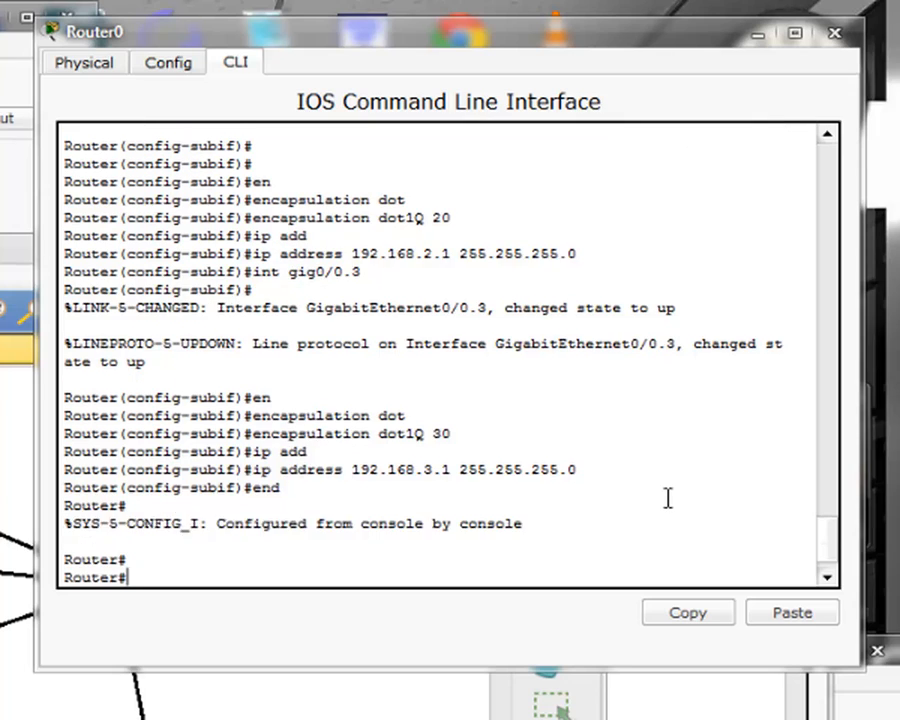
- Run show ip int br on Router0 to examine the interface addresses and status
{"action": "type", "text": "show"}
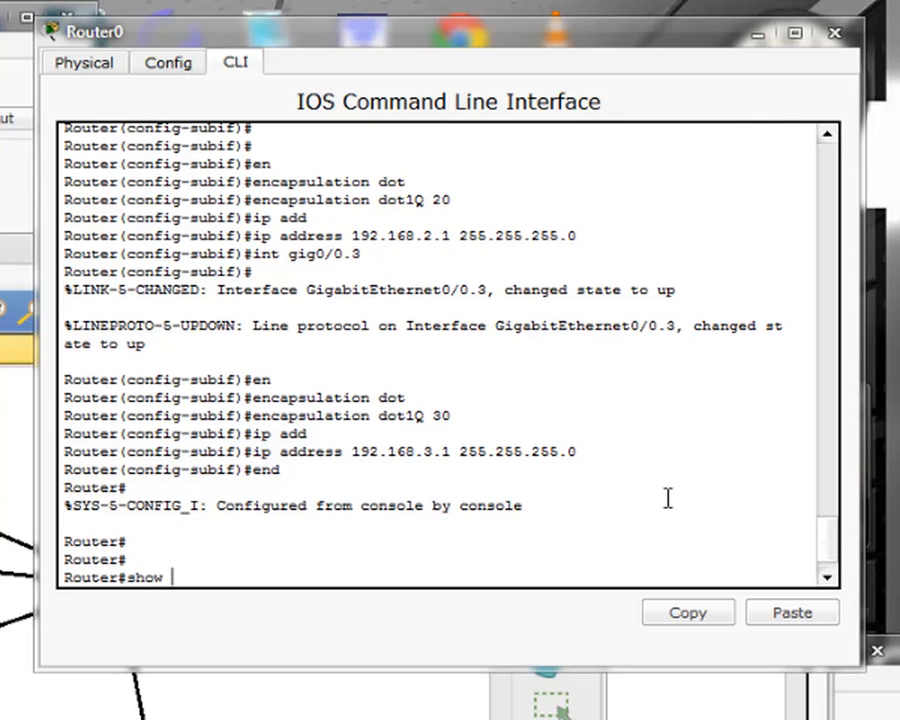
{"action": "type", "text": " ip int b"}
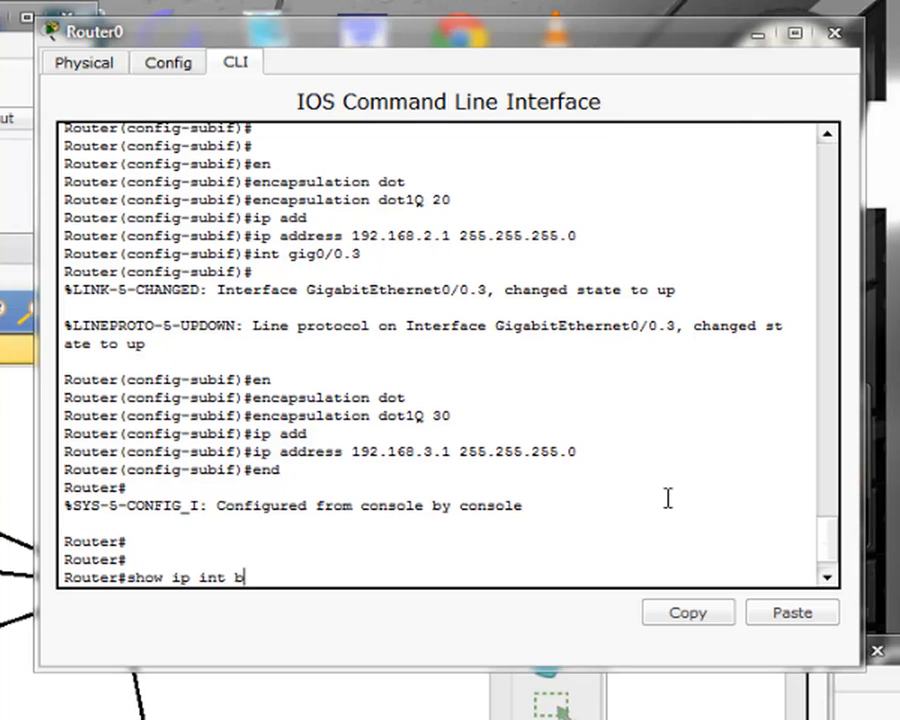
{"action": "type", "text": "r"}
{"action": "key", "text": "Return"}
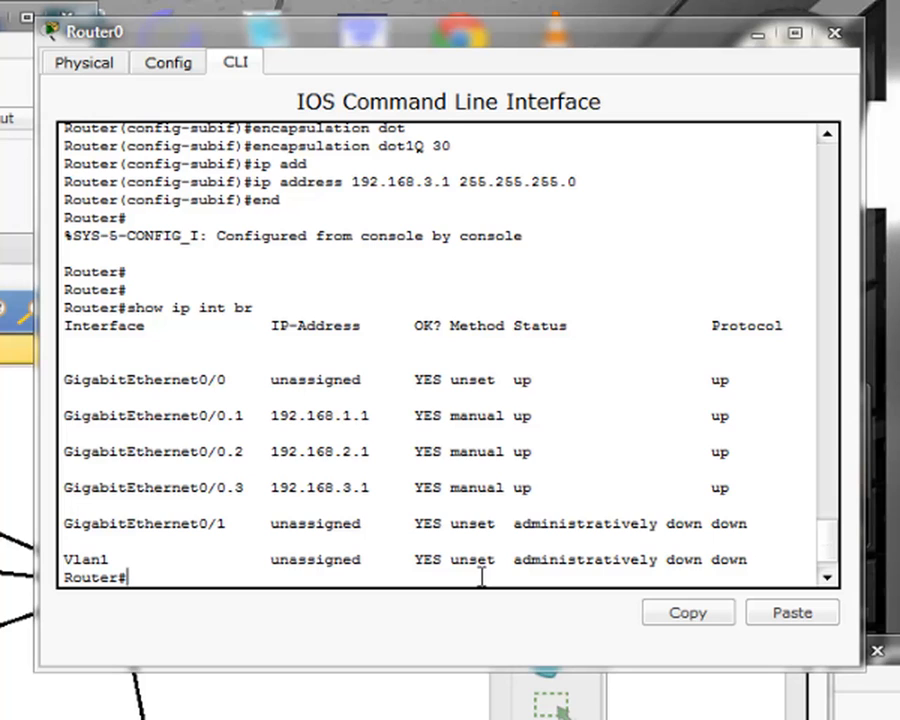
{"action": "key", "text": "Return"}
{"action": "key", "text": "Return"}
{"action": "key", "text": "Return"}
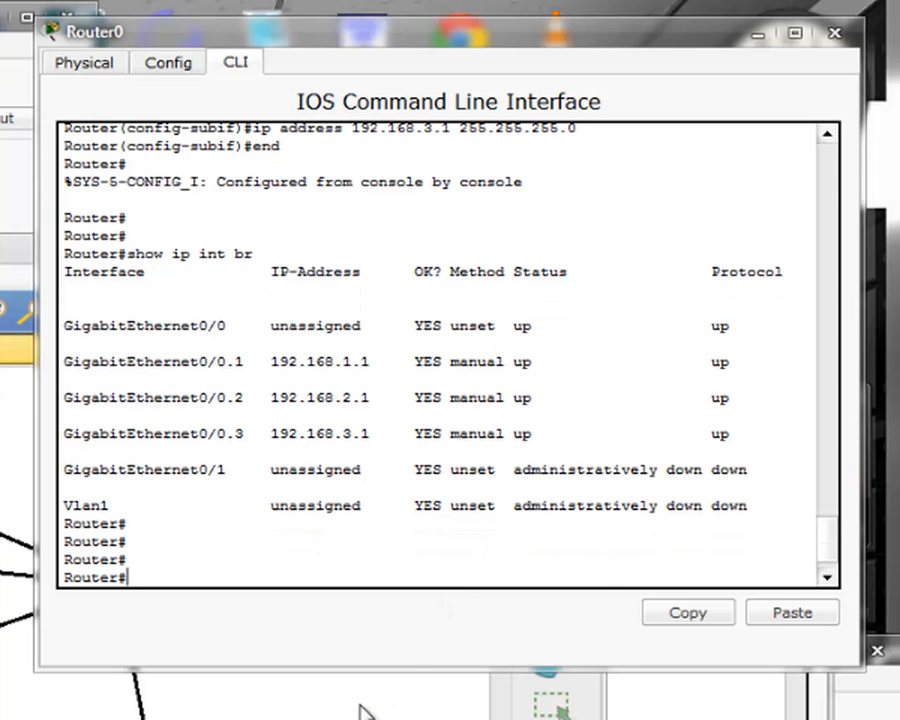
- Open the command prompt on Server0 and ping 192.168.1.100 twice to test inter-VLAN connectivity
{"action": "left_click", "coordinate": [360, 710]}
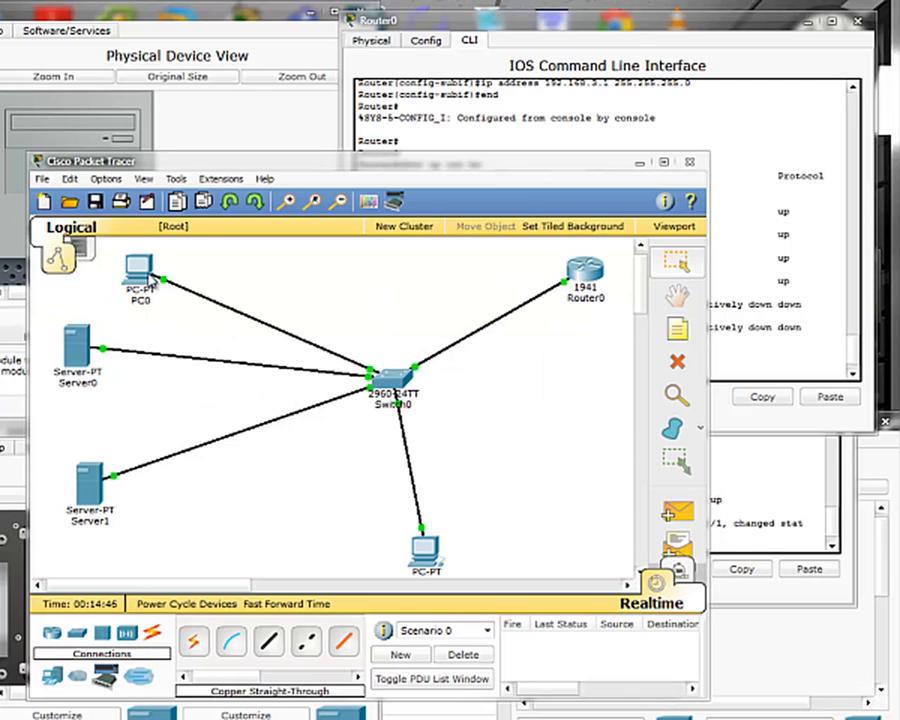
{"action": "left_click", "coordinate": [73, 343]}
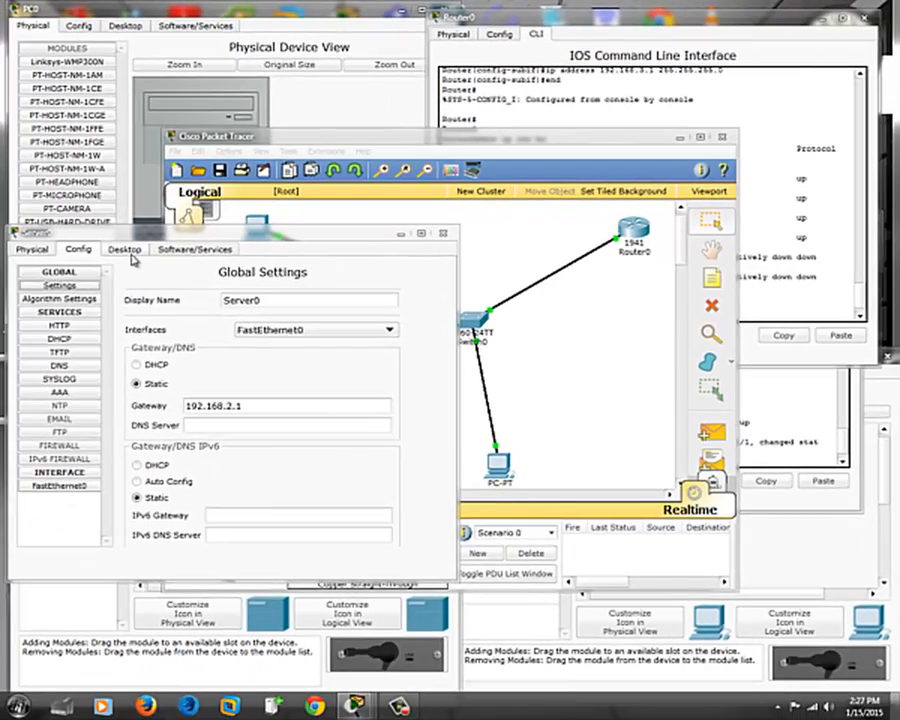
{"action": "left_click", "coordinate": [18, 284]}
{"action": "left_click", "coordinate": [167, 302]}
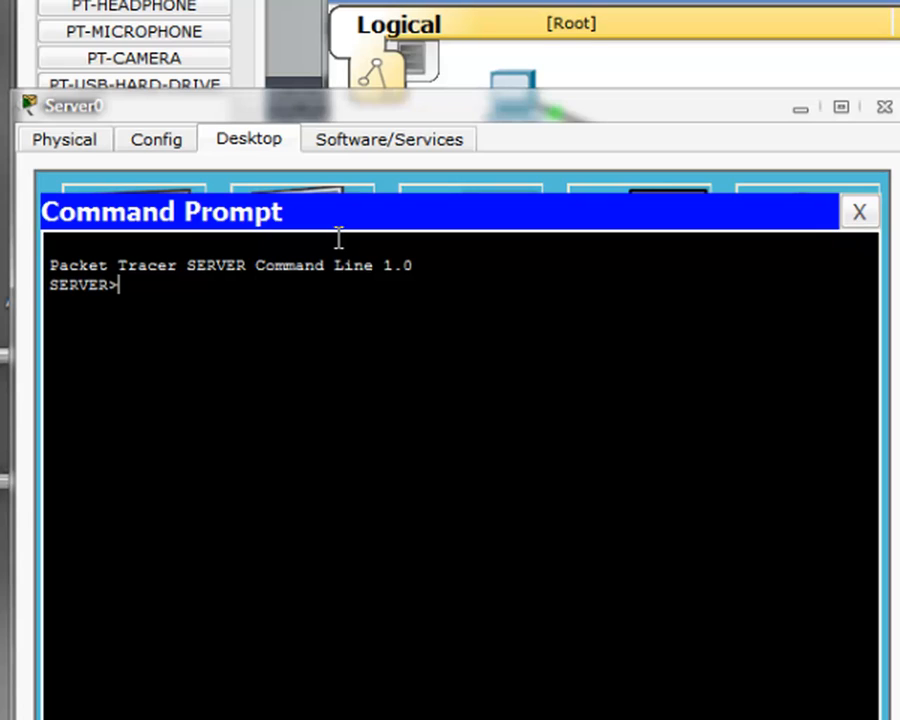
{"action": "type", "text": "ping 192.168"}
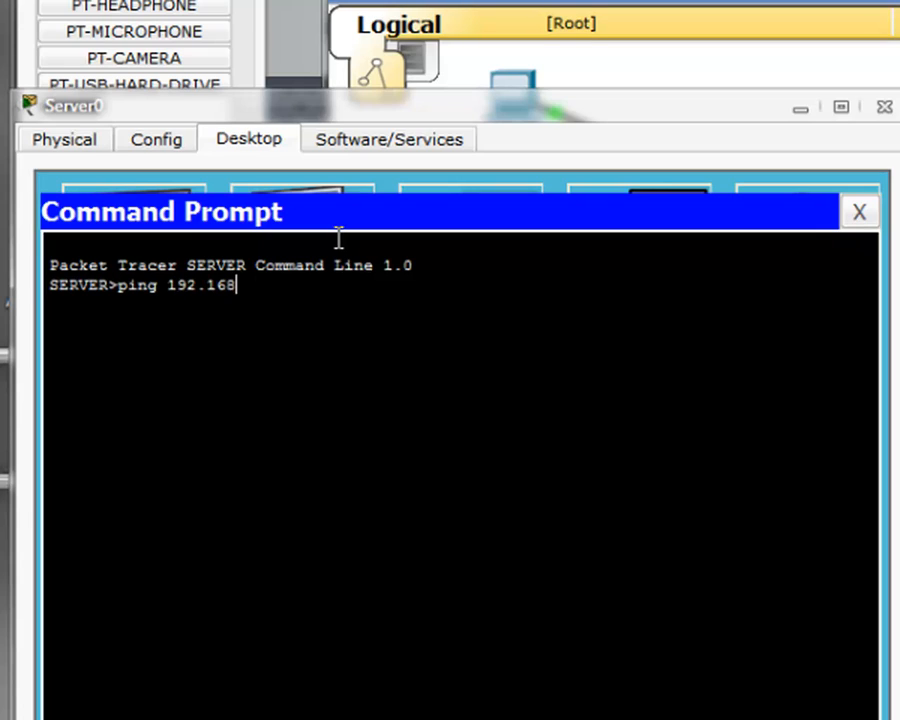
{"action": "type", "text": ".1.100"}
{"action": "key", "text": "Return"}
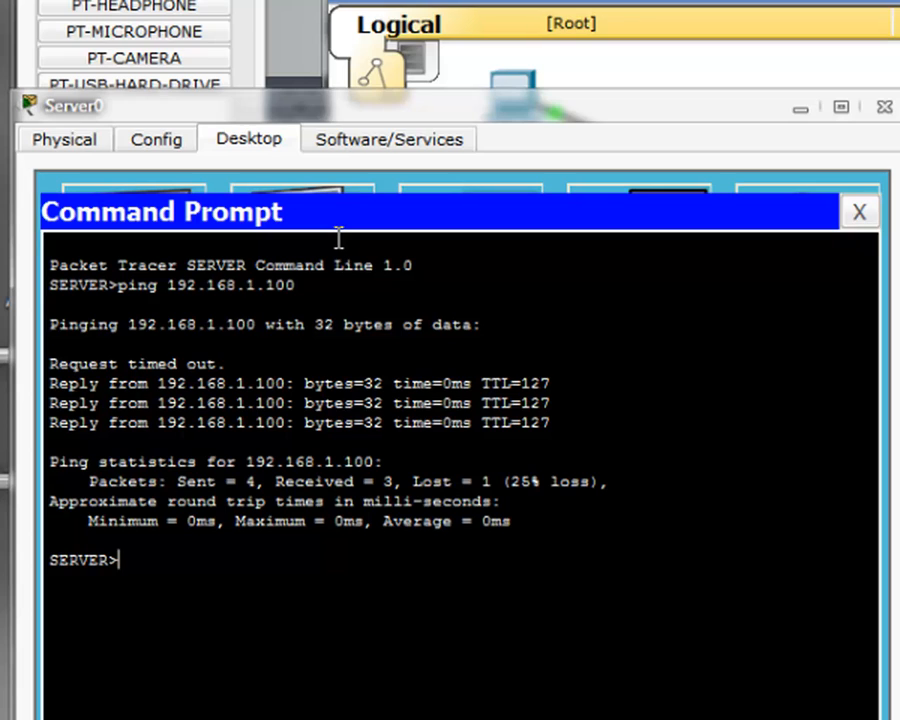
{"action": "key", "text": "Up"}
{"action": "key", "text": "Return"}
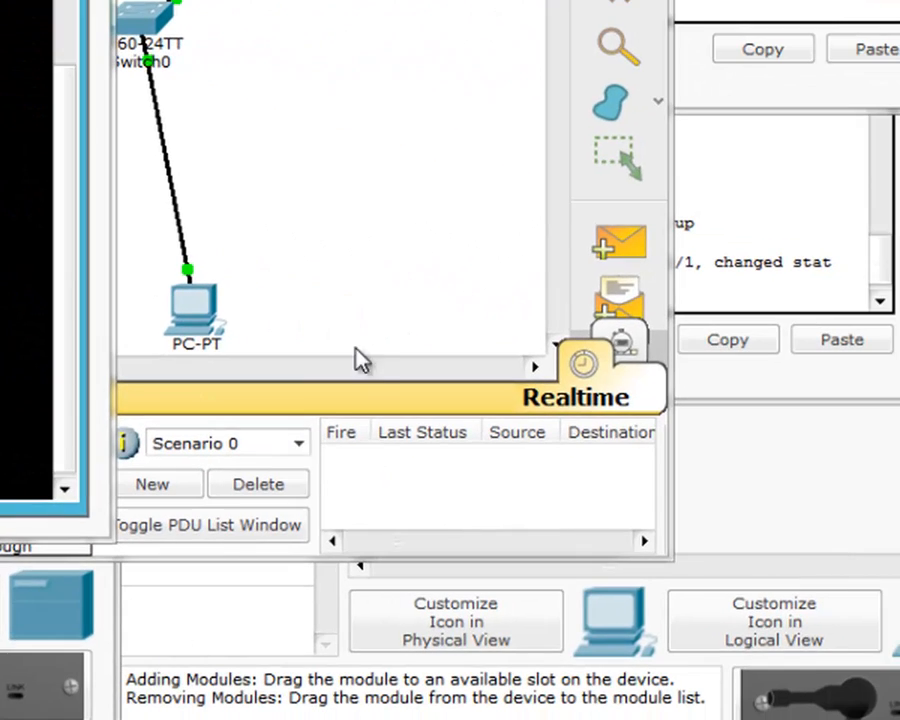
- Open the command prompt on PC1 and ping 192.168.3.100 to test inter-VLAN connectivity
{"action": "left_click", "coordinate": [315, 301]}
{"action": "left_click", "coordinate": [207, 325]}
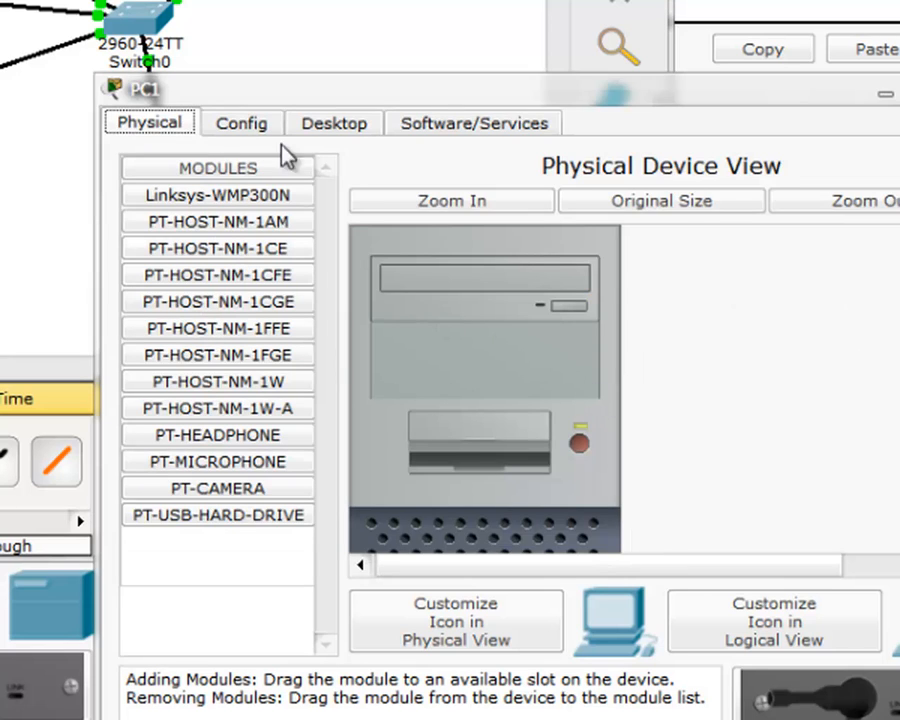
{"action": "left_click", "coordinate": [320, 130]}
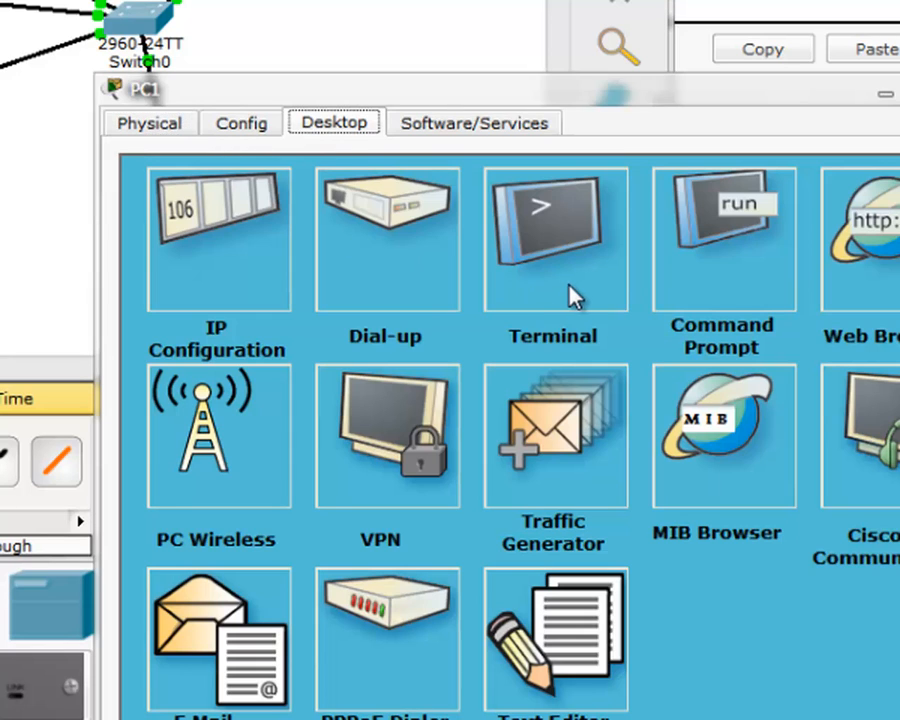
{"action": "left_click", "coordinate": [688, 258]}
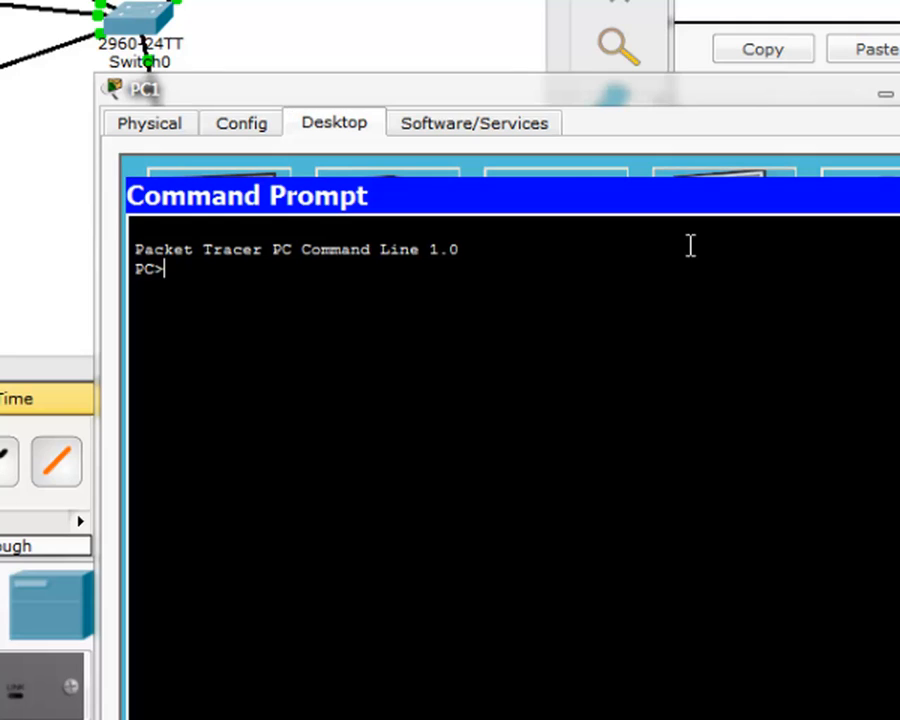
{"action": "type", "text": "pi"}
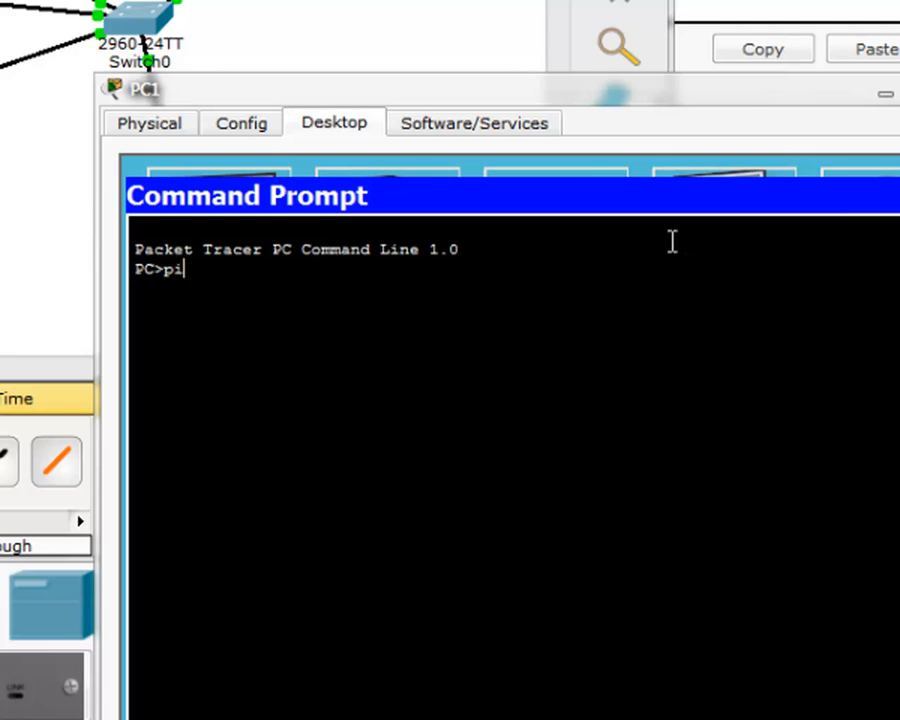
{"action": "type", "text": "ng 192.168.3"}
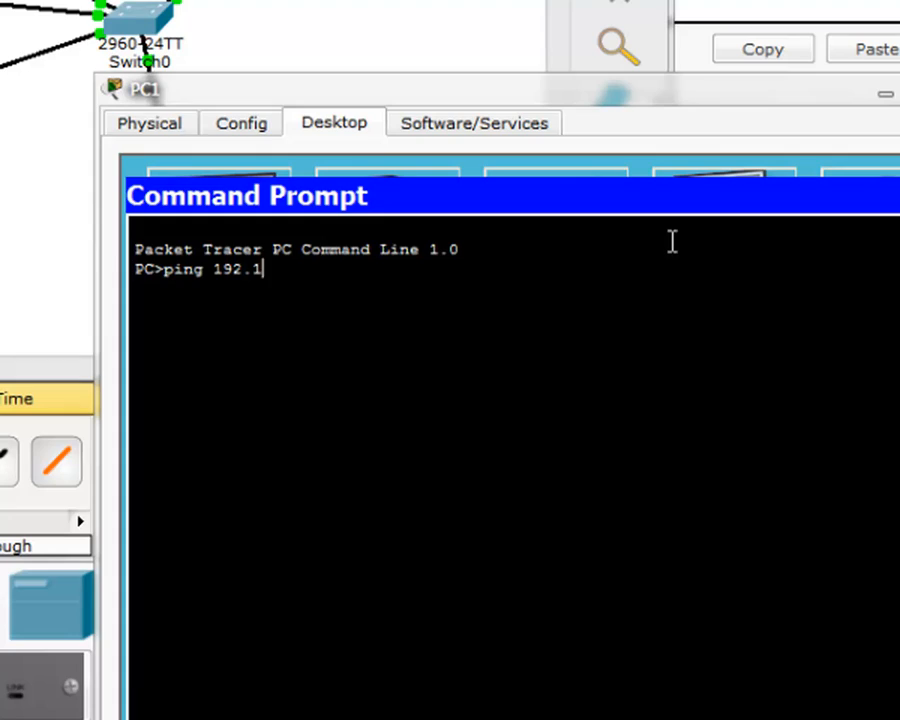
{"action": "type", "text": ".100"}
{"action": "key", "text": "Return"}
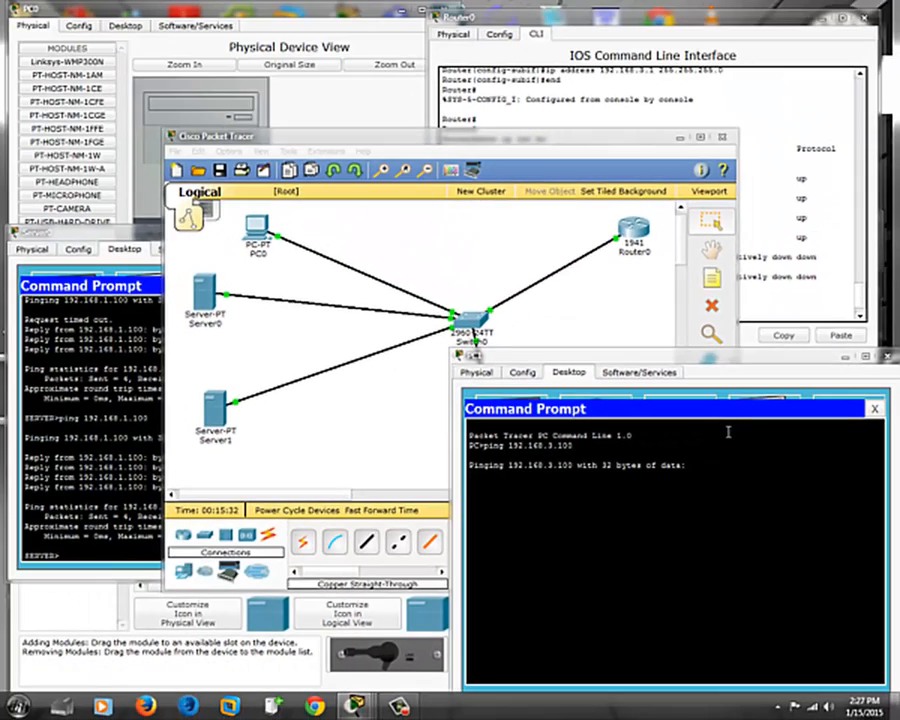